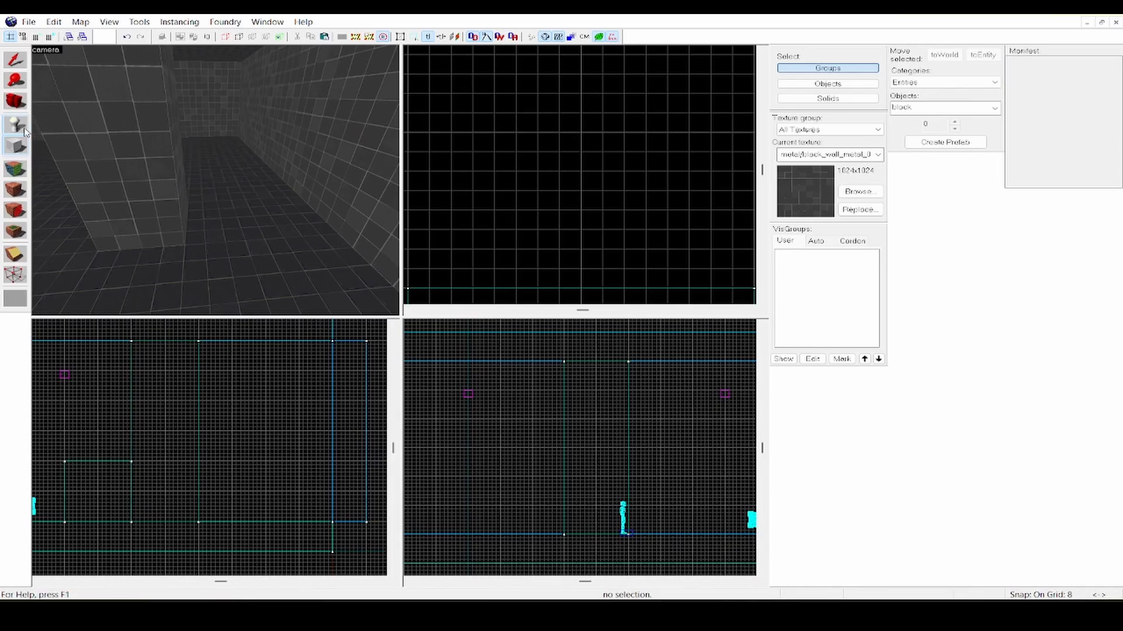
Step: Place a point entity on the floor beside the dark wall block and change its class to prop_dynamic
click(233, 243)
key(ctrl+e)
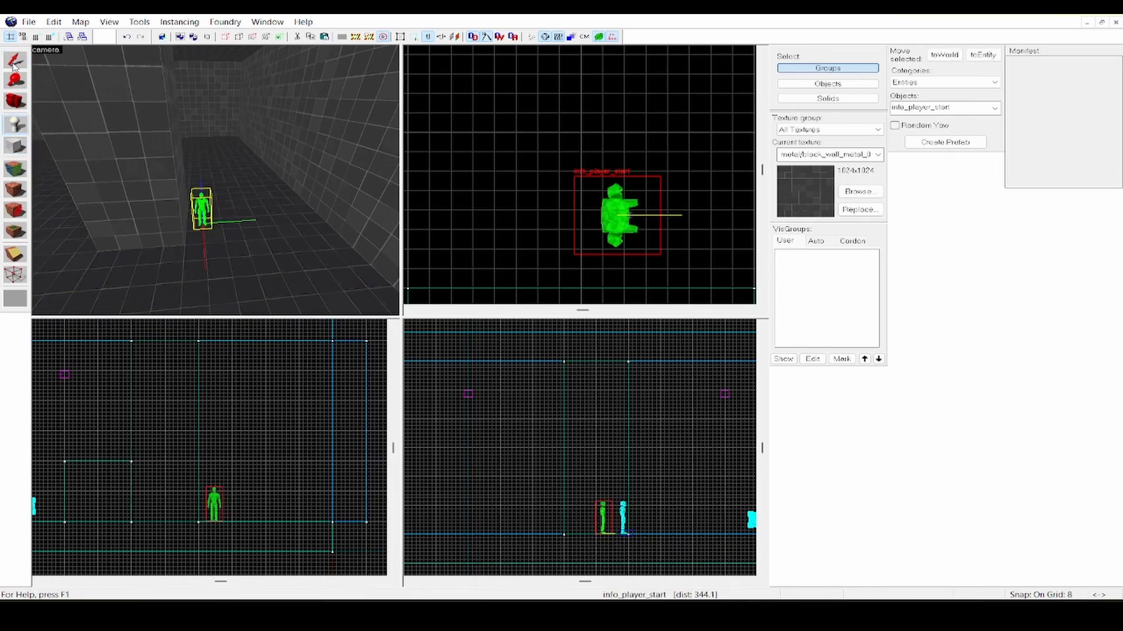
click(14, 62)
double_click(198, 207)
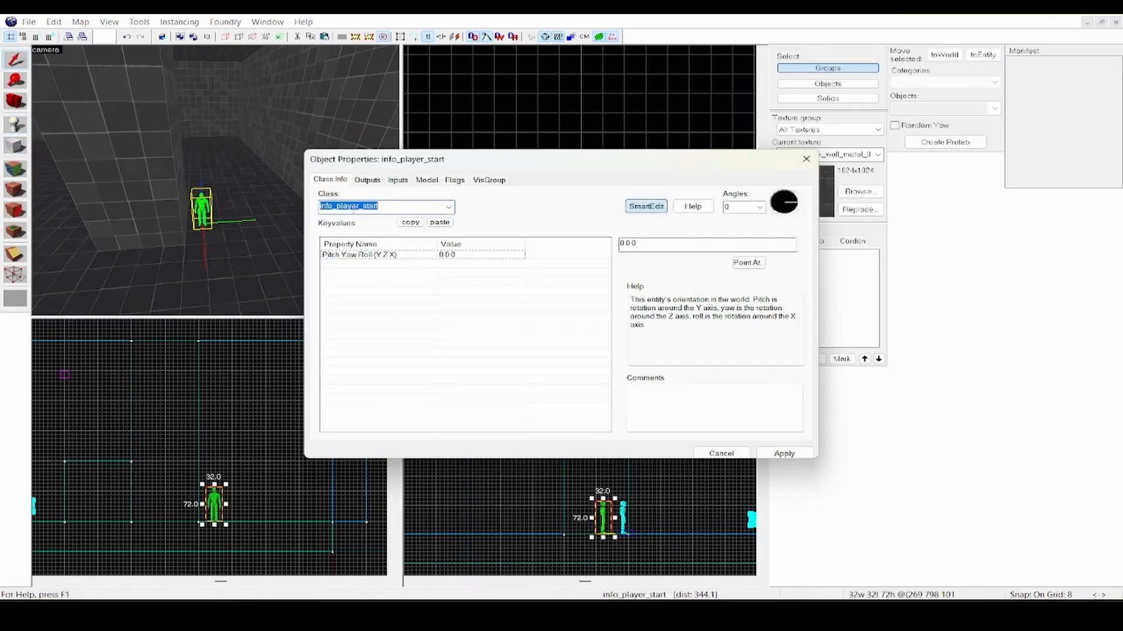
text(dy)
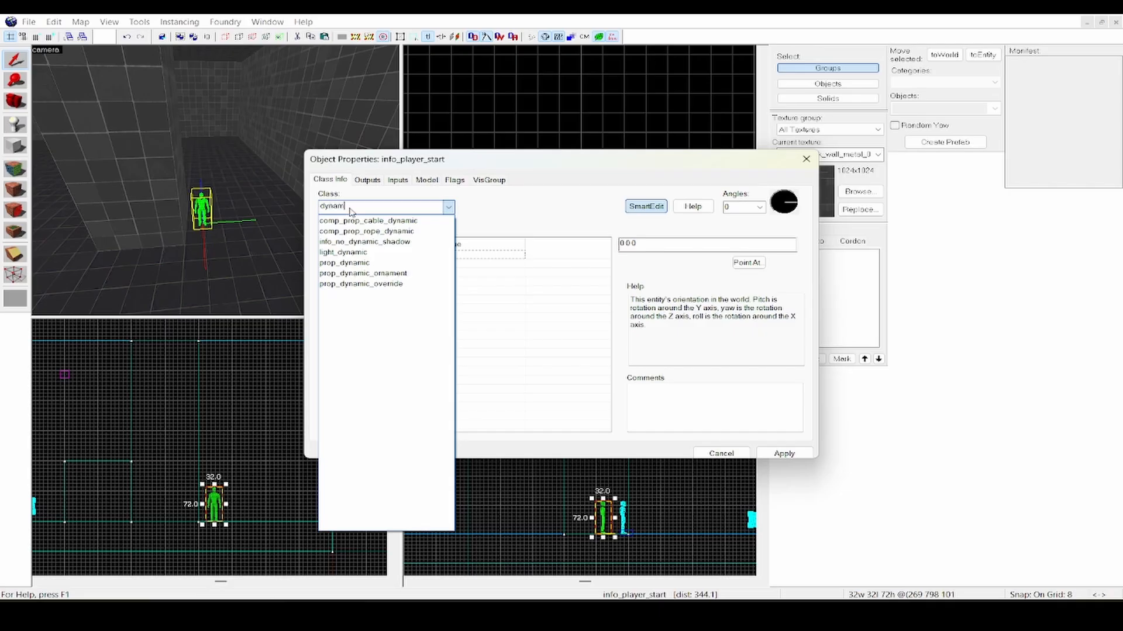
text(nam)
click(328, 264)
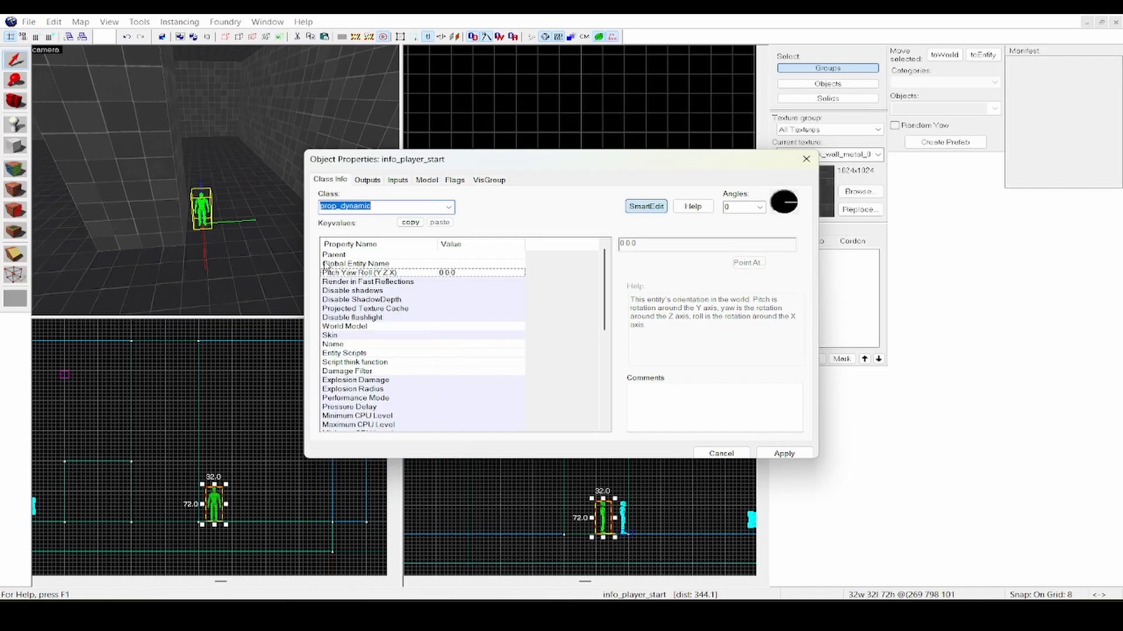
Step: Assign the fizzler_dynamic.mdl world model to the prop_dynamic and apply its properties
click(393, 327)
click(632, 262)
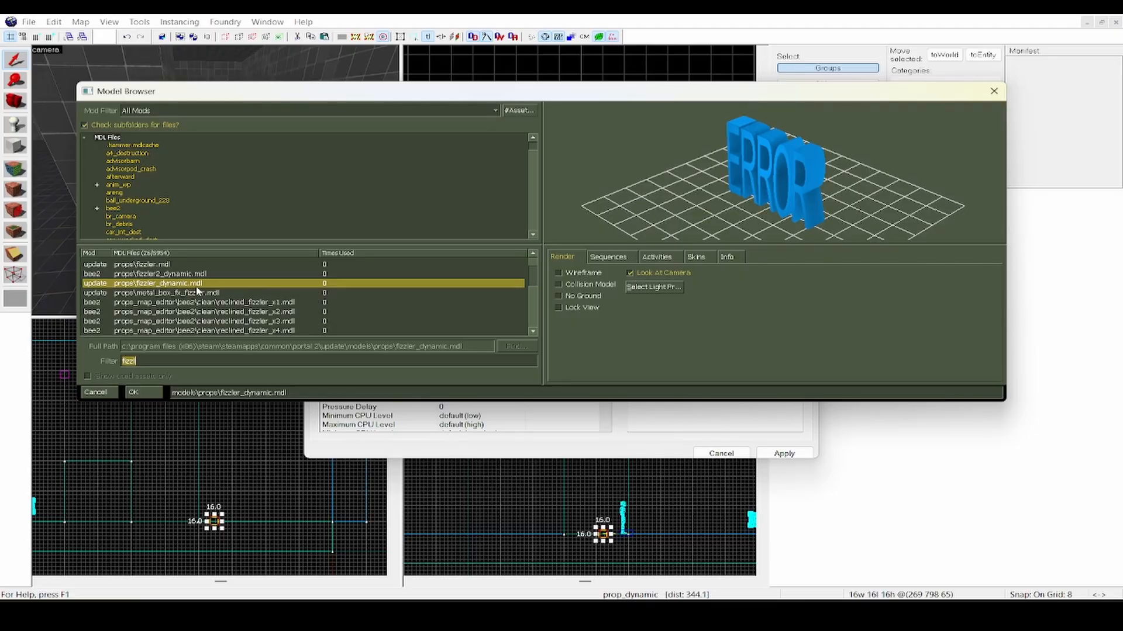
double_click(199, 283)
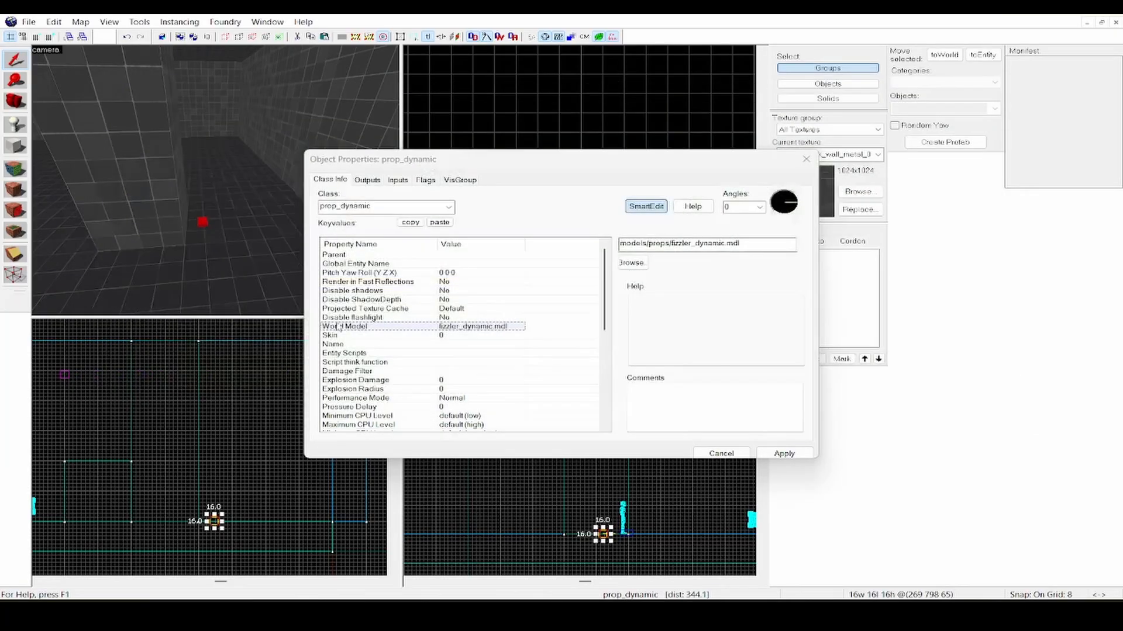
click(768, 450)
click(806, 159)
Step: Position the fizzler emitter model flush against the wall with its base on the floor
scroll(605, 234, down, 4)
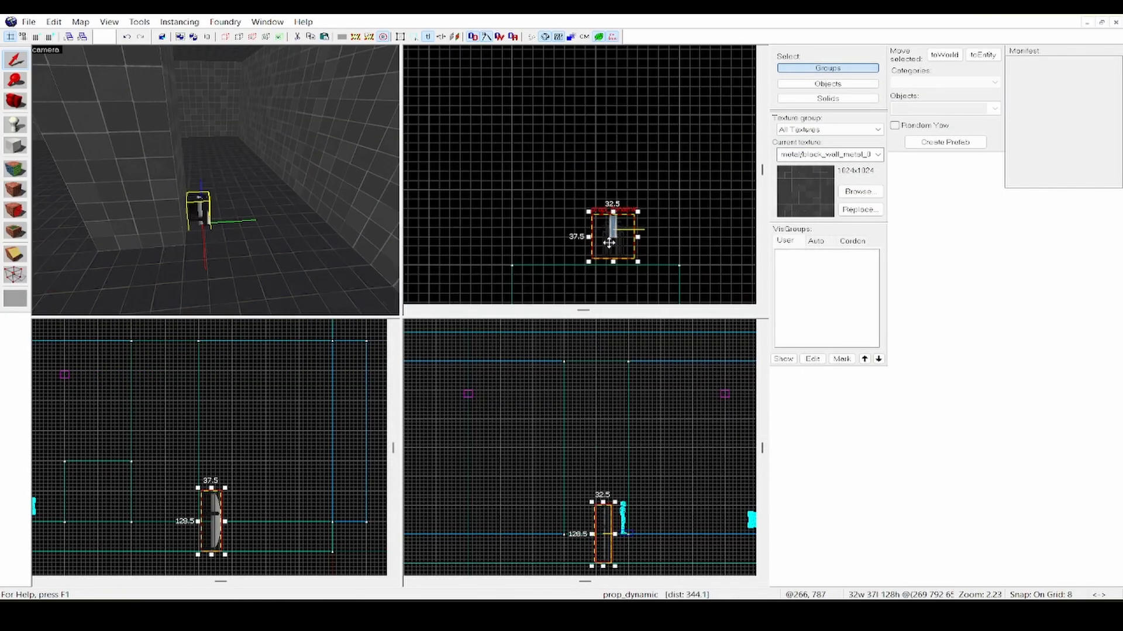
scroll(605, 236, up, 4)
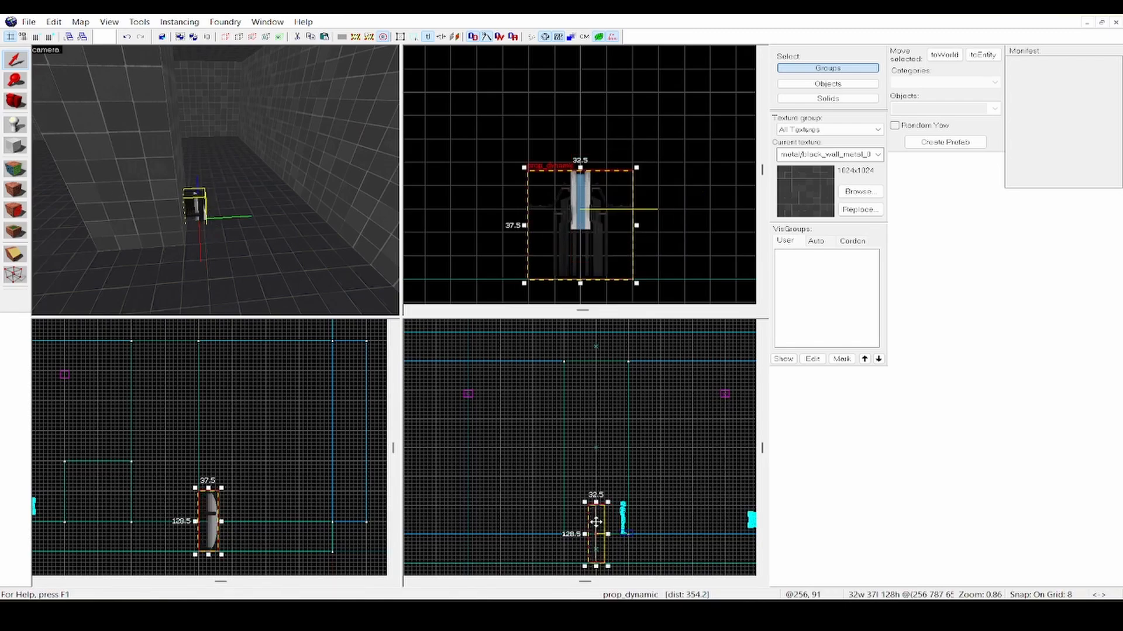
scroll(596, 535, up, 4)
drag(594, 452, 596, 441)
scroll(525, 271, down, 3)
scroll(525, 272, up, 1)
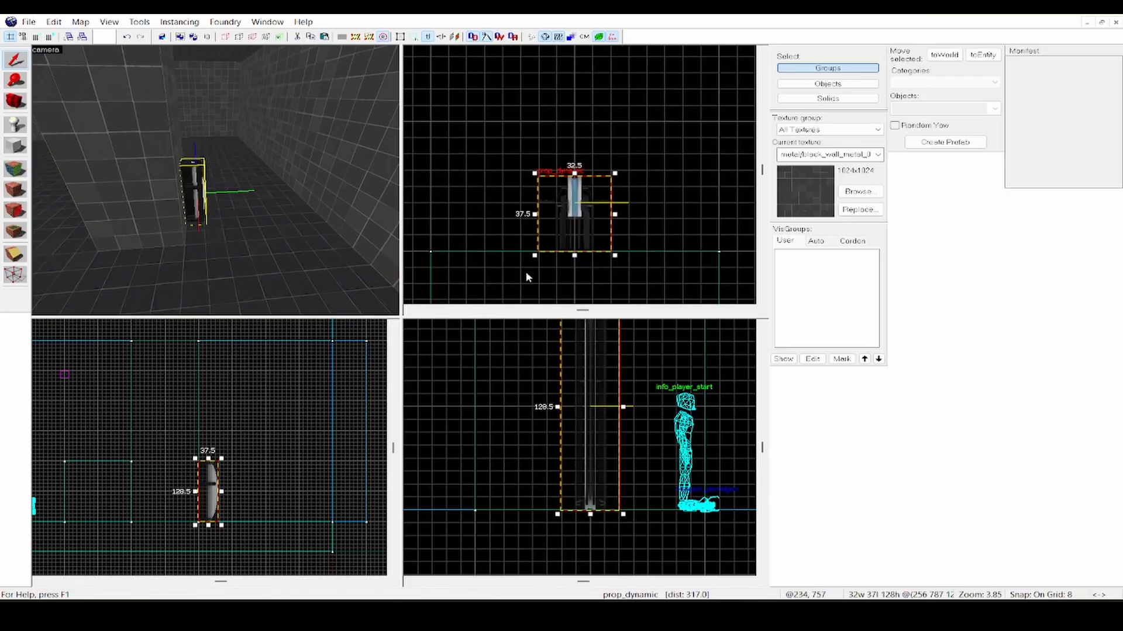
Step: Create two blocks, each 8 units wide and 24 units deep, one on each side of the fizzler emitter model
click(15, 145)
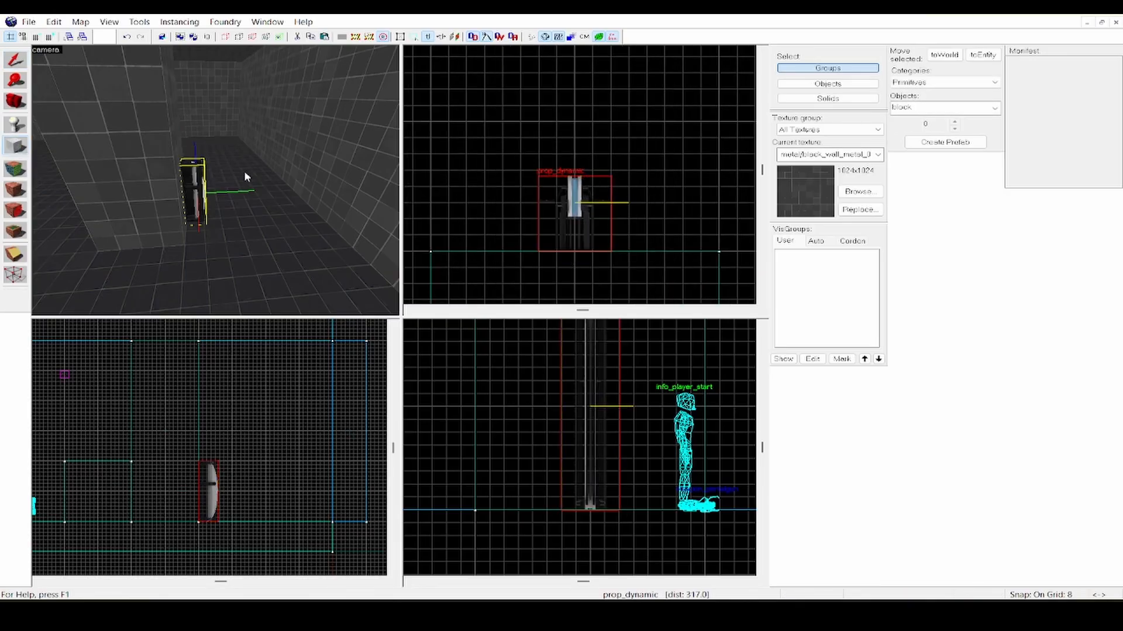
key(z)
key(w)
key(d)
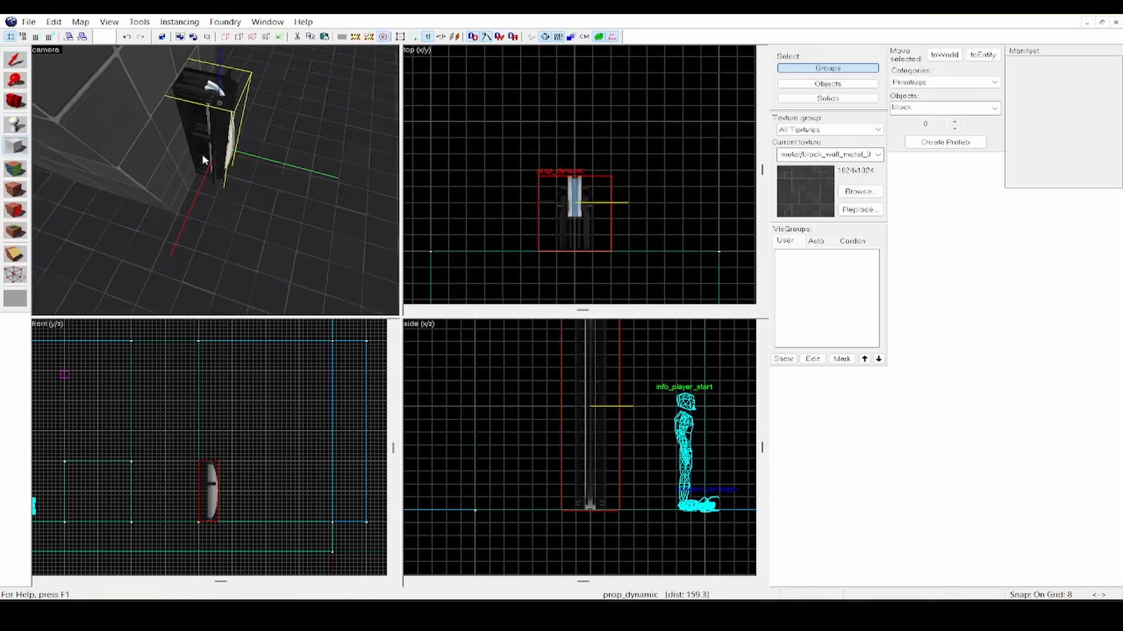
scroll(505, 190, up, 3)
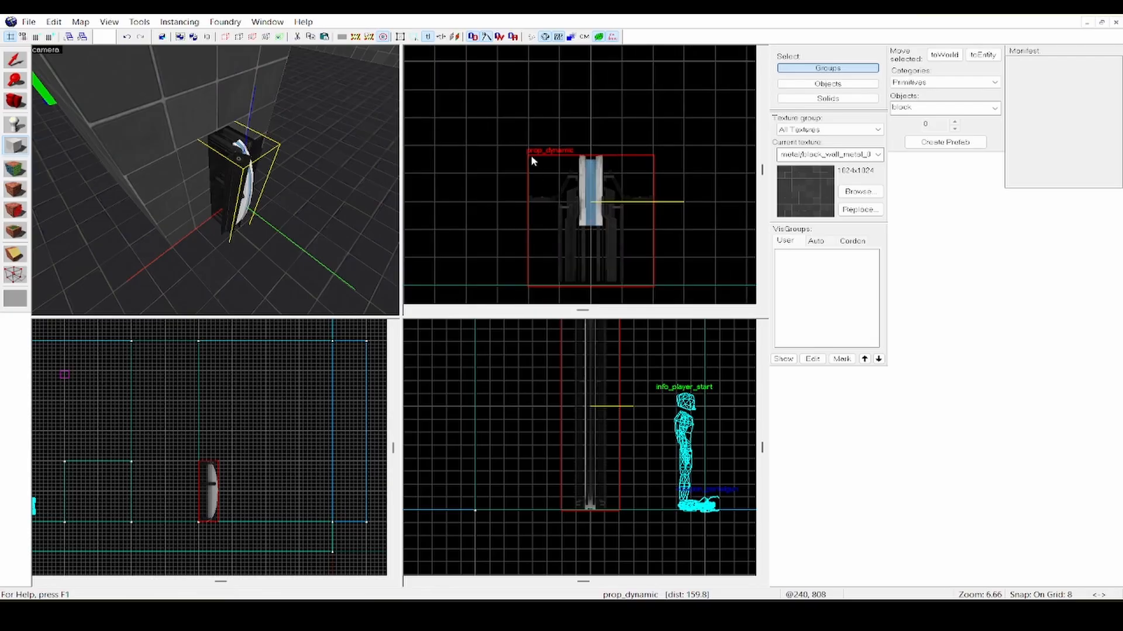
scroll(538, 197, up, 5)
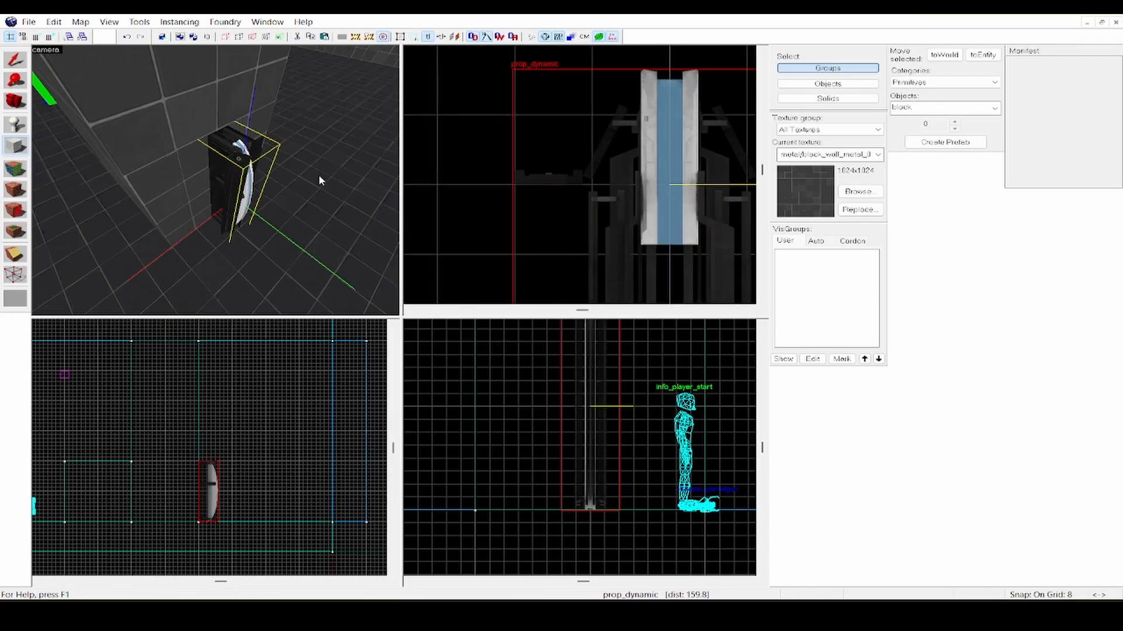
key(w)
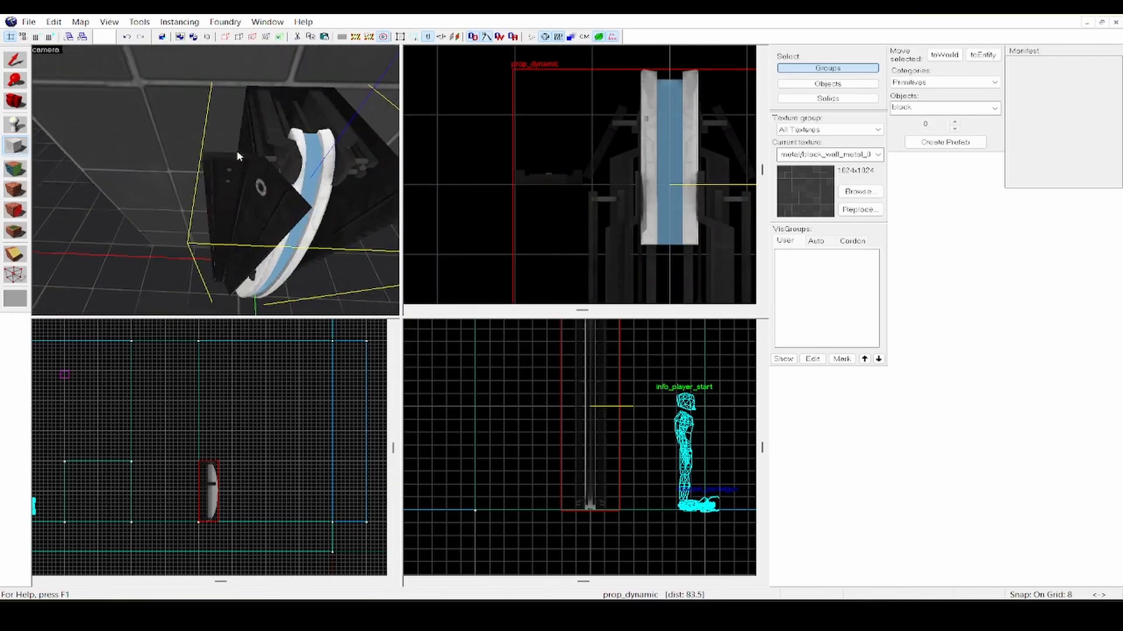
key(s)
scroll(581, 140, down, 5)
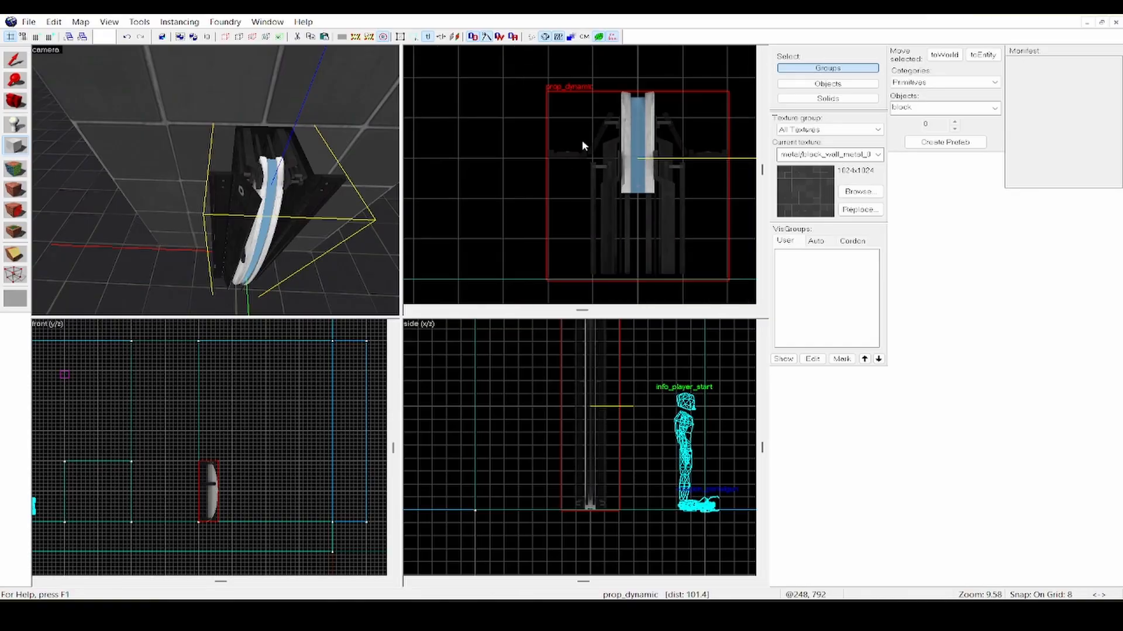
drag(570, 155, 587, 243)
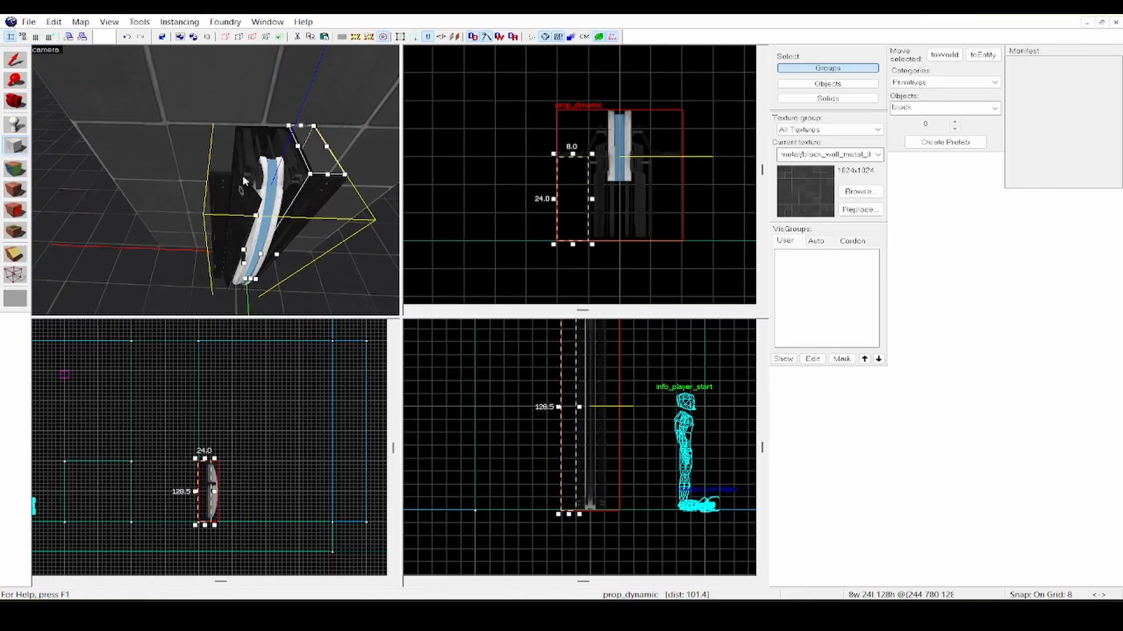
key(Return)
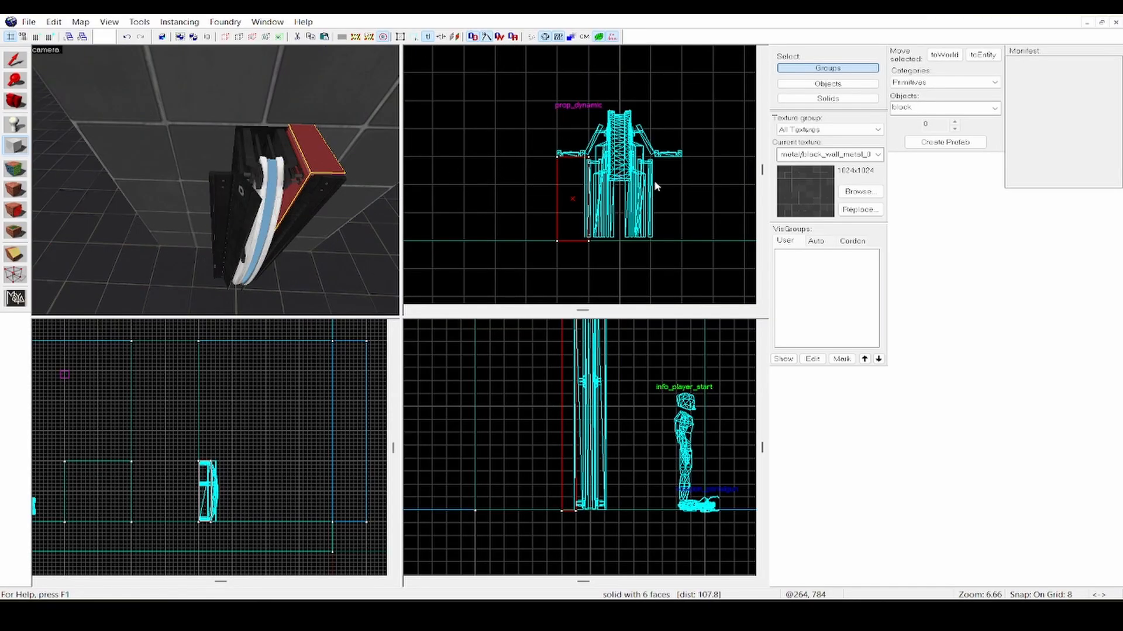
drag(587, 237, 677, 238)
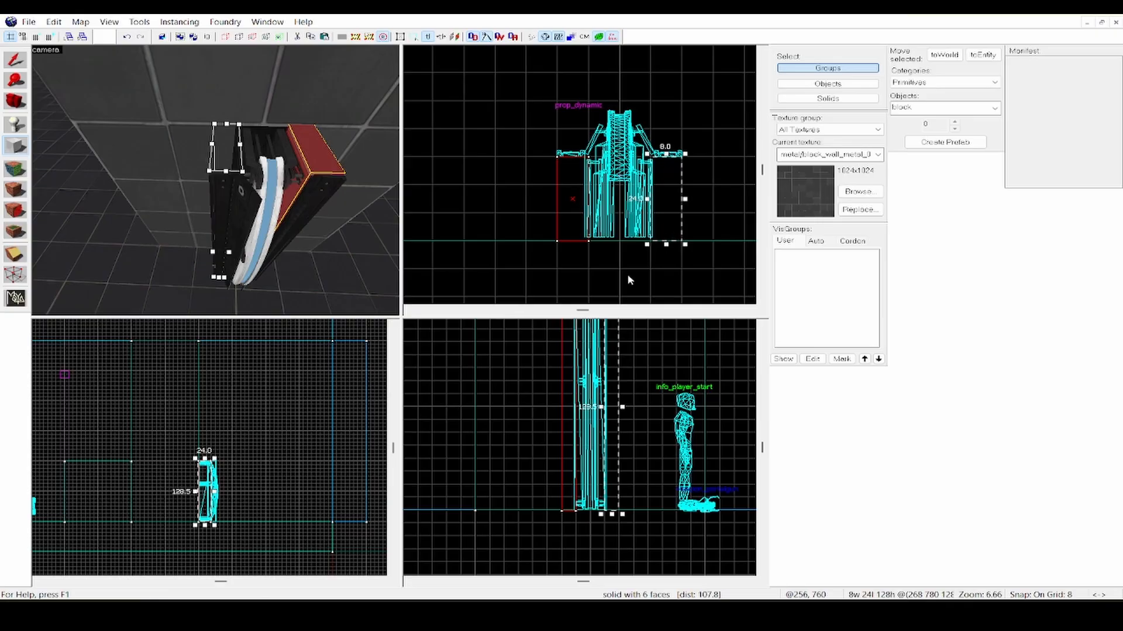
key(Return)
Step: Select both side blocks and trim their top and bottom edges to a height of 128 units
key(shift+s)
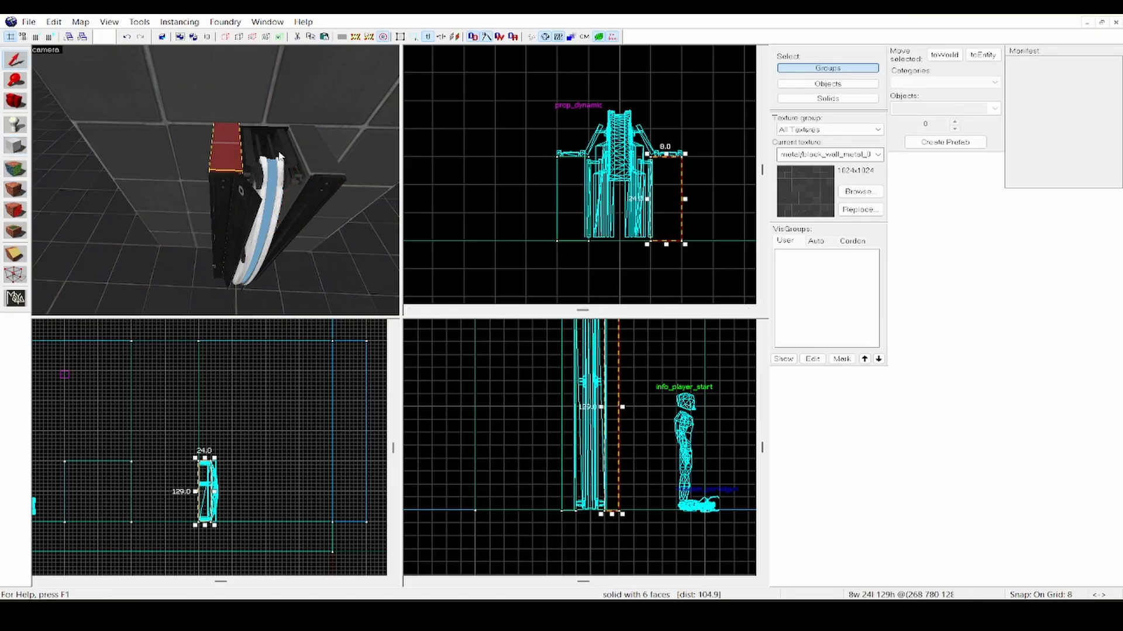
ctrl+click(328, 156)
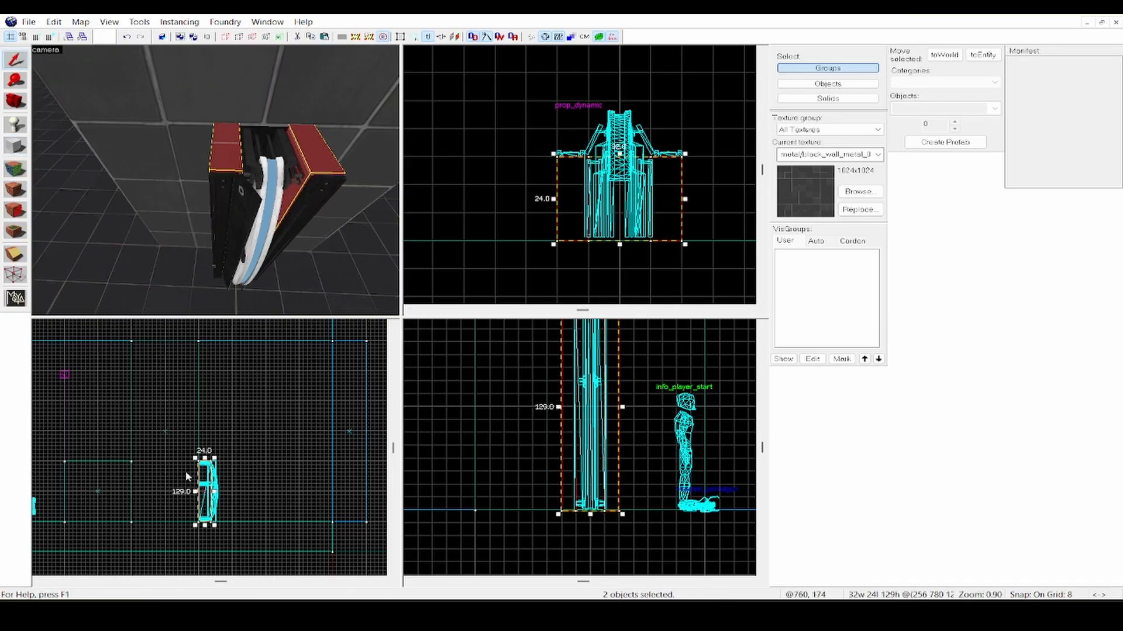
scroll(187, 476, up, 10)
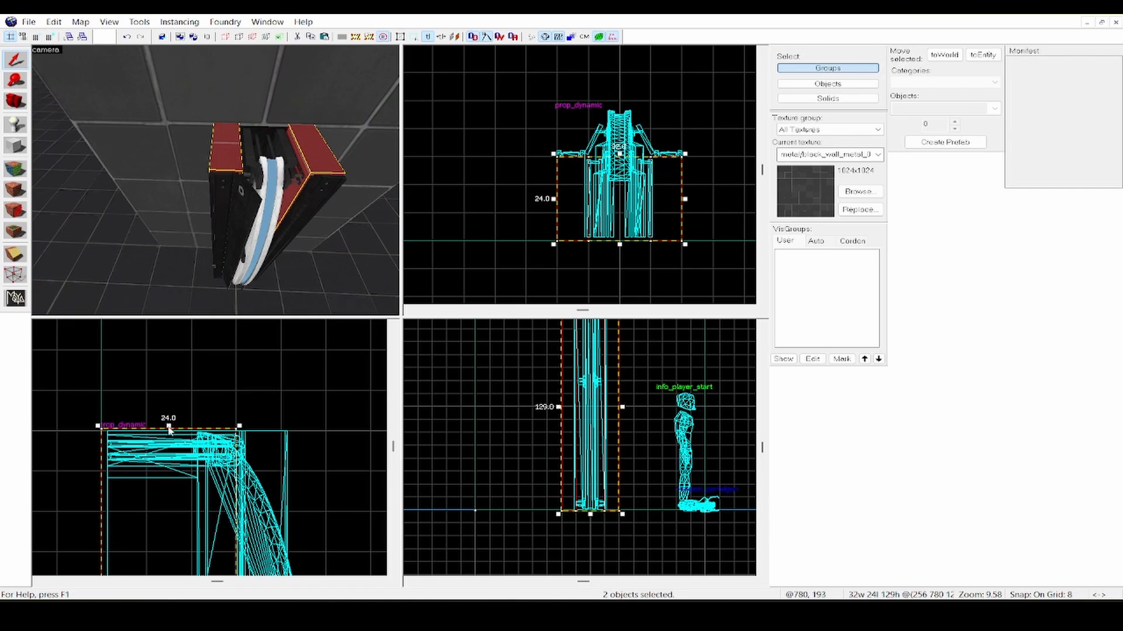
mouse_move(169, 427)
mouse_down()
mouse_move(169, 416)
mouse_move(169, 428)
mouse_up()
scroll(166, 367, down, 8)
scroll(150, 513, up, 3)
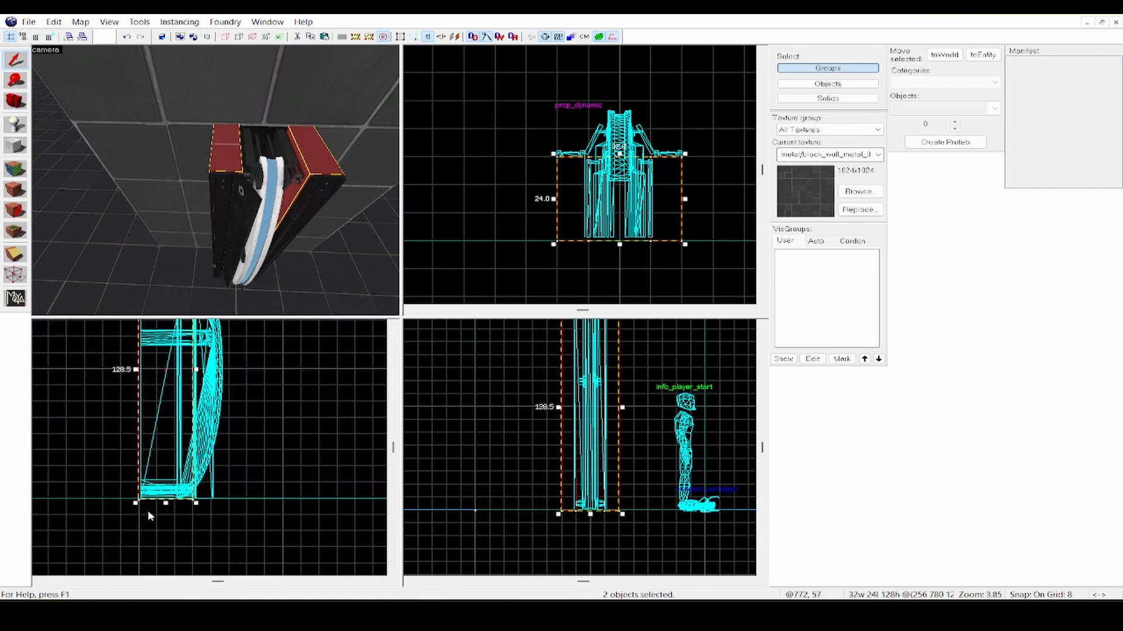
scroll(164, 500, up, 5)
drag(167, 504, 169, 500)
scroll(236, 512, down, 6)
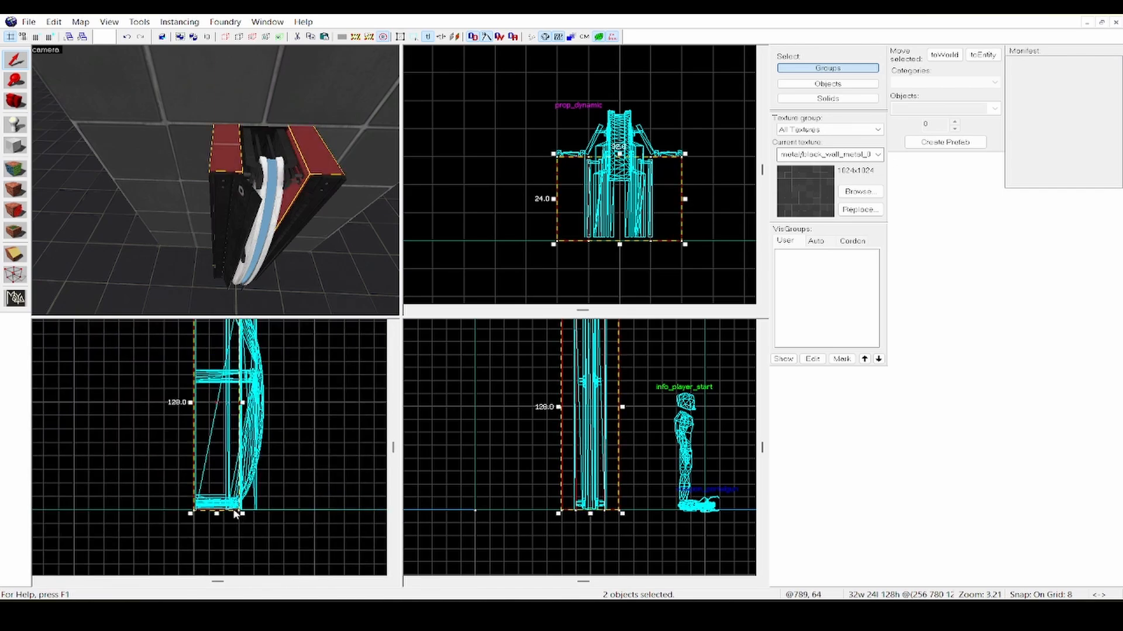
scroll(235, 512, down, 3)
scroll(151, 464, up, 3)
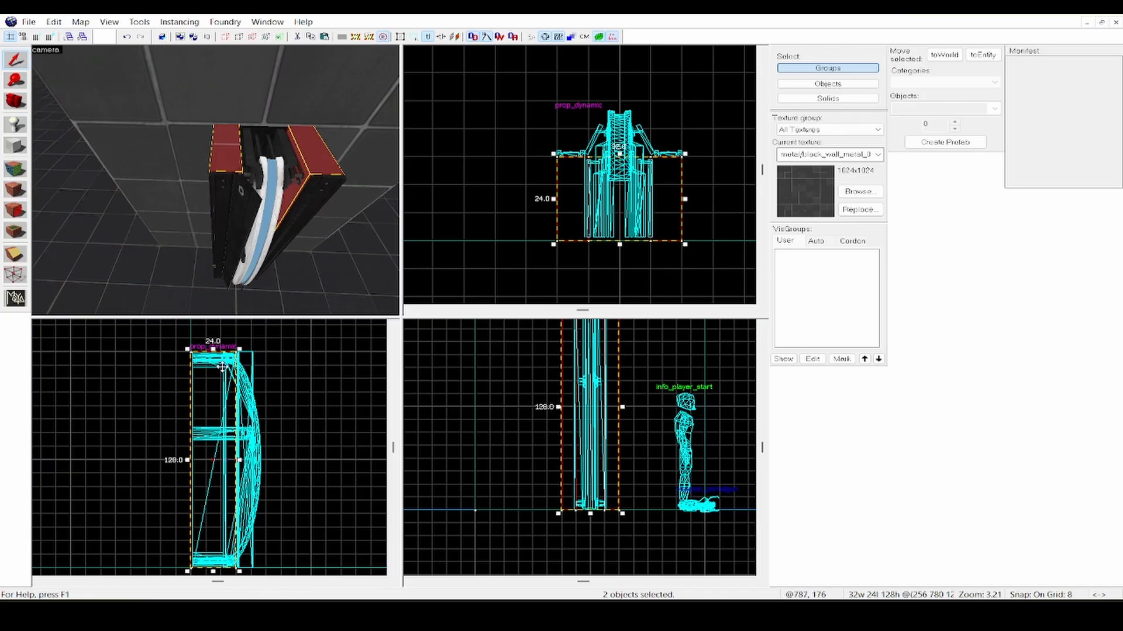
Step: Select the fizzler emitter model together with both of its side blocks
click(260, 191)
key(d)
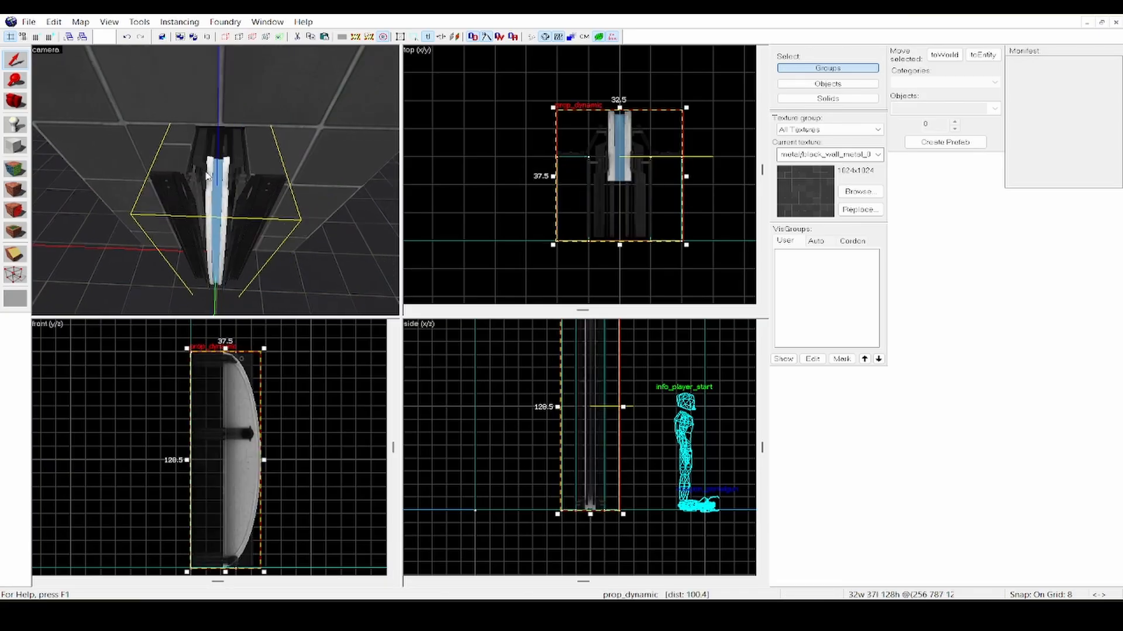
ctrl+click(183, 158)
ctrl+click(255, 157)
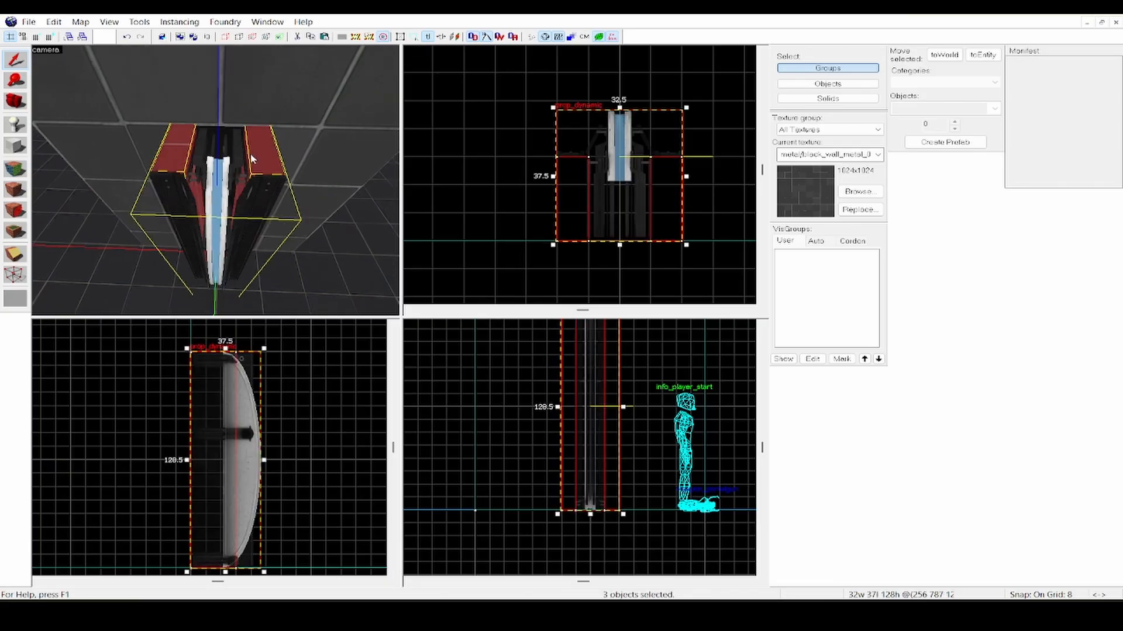
scroll(268, 155, down, 5)
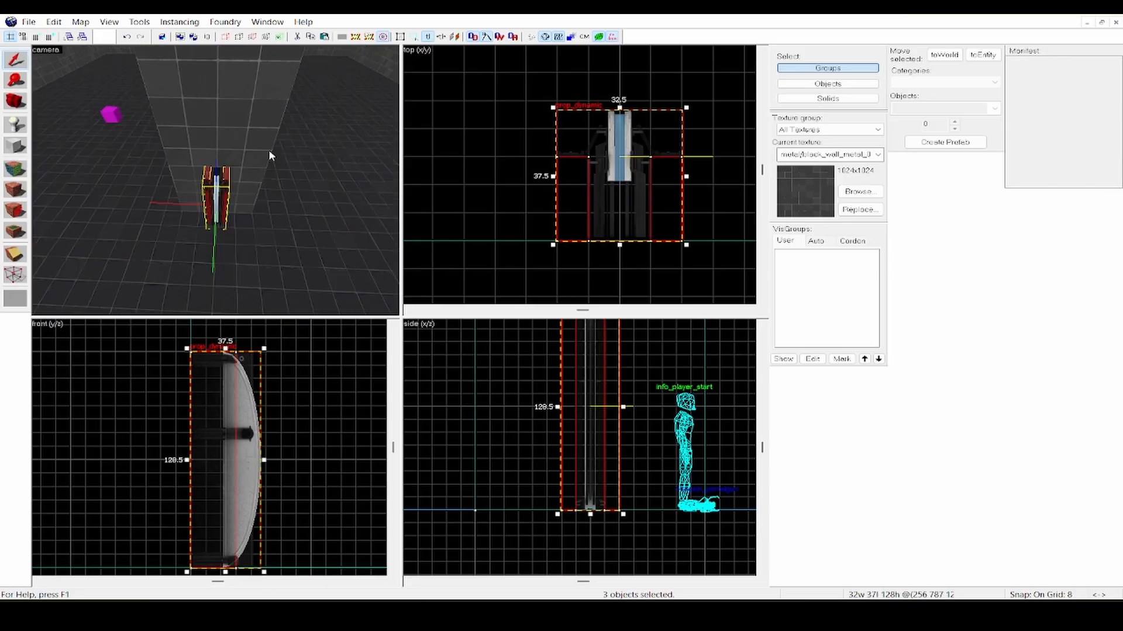
scroll(253, 178, up, 5)
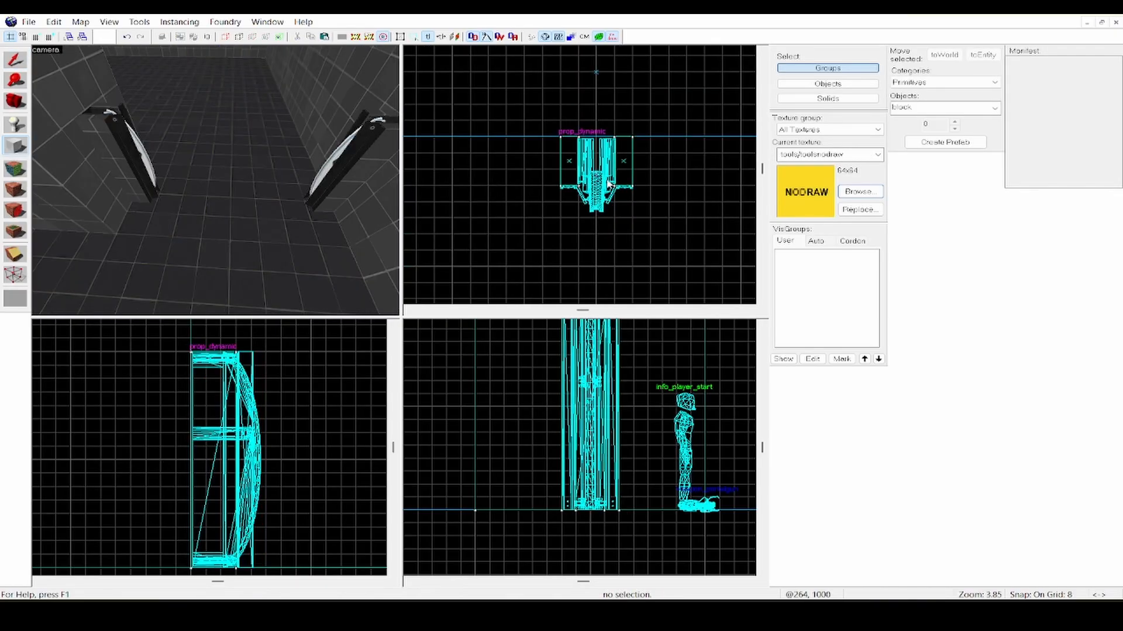
Step: Set the grid to 2 units and outline a 4 by 10 unit block centred on the far emitter's blue strip
scroll(607, 189, up, 5)
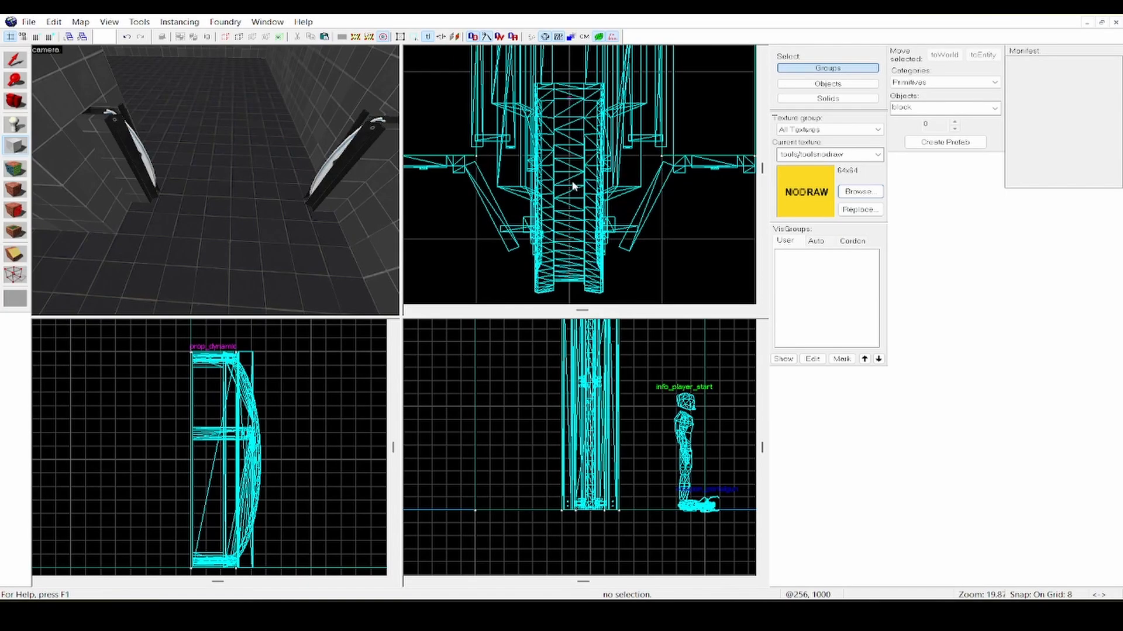
key(bracketleft)
key(bracketleft)
scroll(559, 176, up, 2)
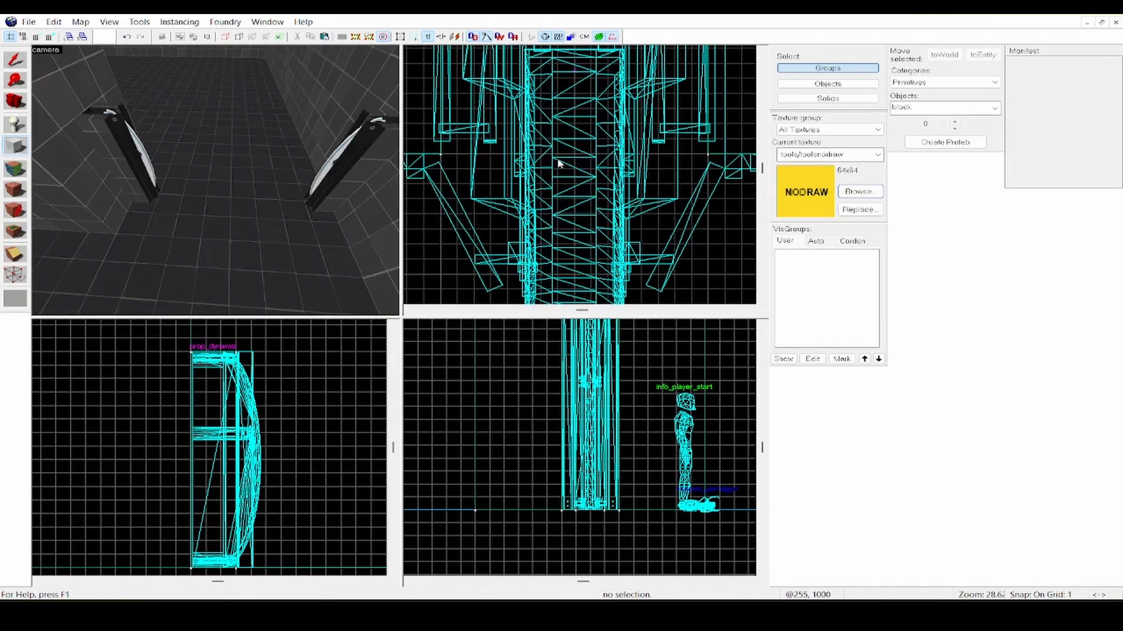
key(bracketright)
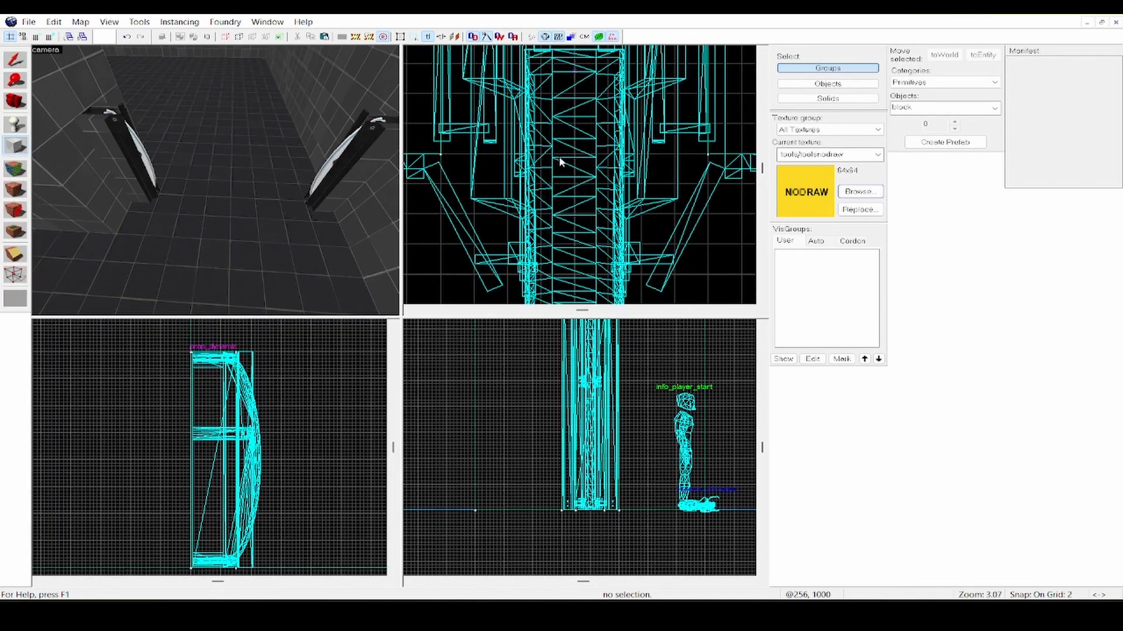
scroll(560, 160, down, 4)
scroll(561, 190, up, 3)
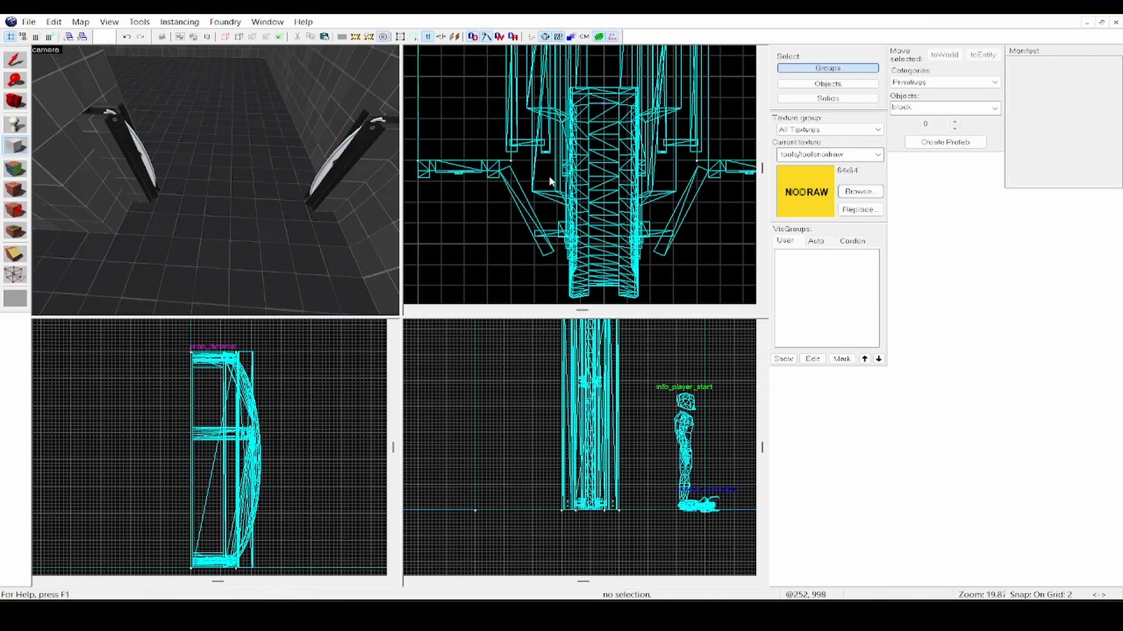
drag(587, 156, 642, 291)
scroll(590, 77, down, 5)
scroll(589, 77, down, 1)
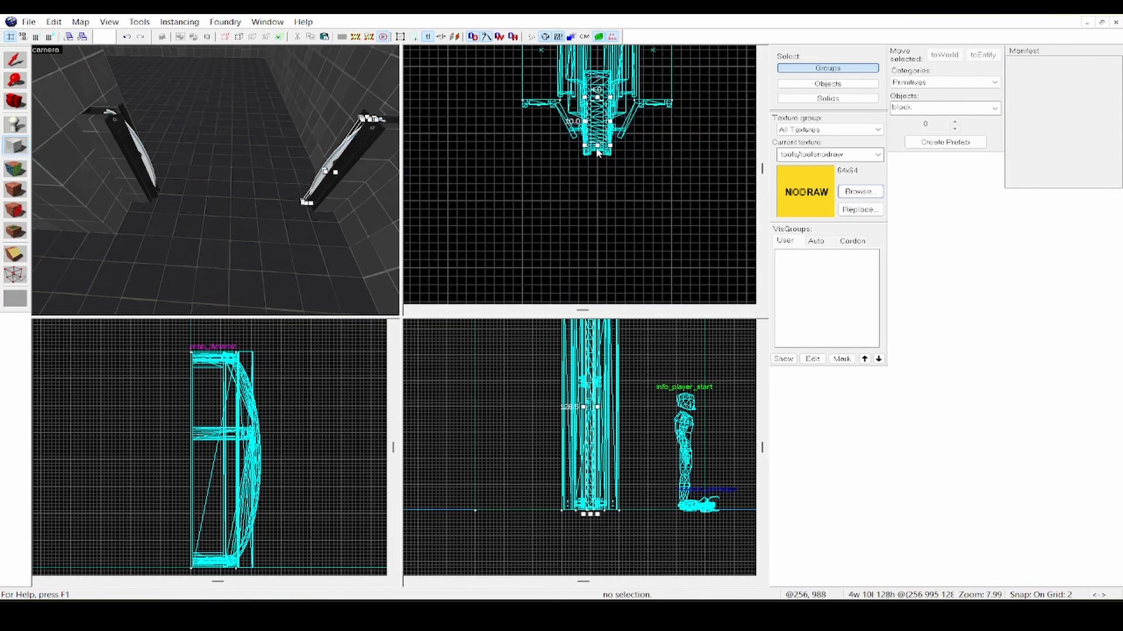
Step: Lengthen the 4-unit-wide block outline from the far emitter's blue strip to 64 units and create it as a nodraw block
scroll(596, 143, up, 6)
scroll(565, 117, down, 5)
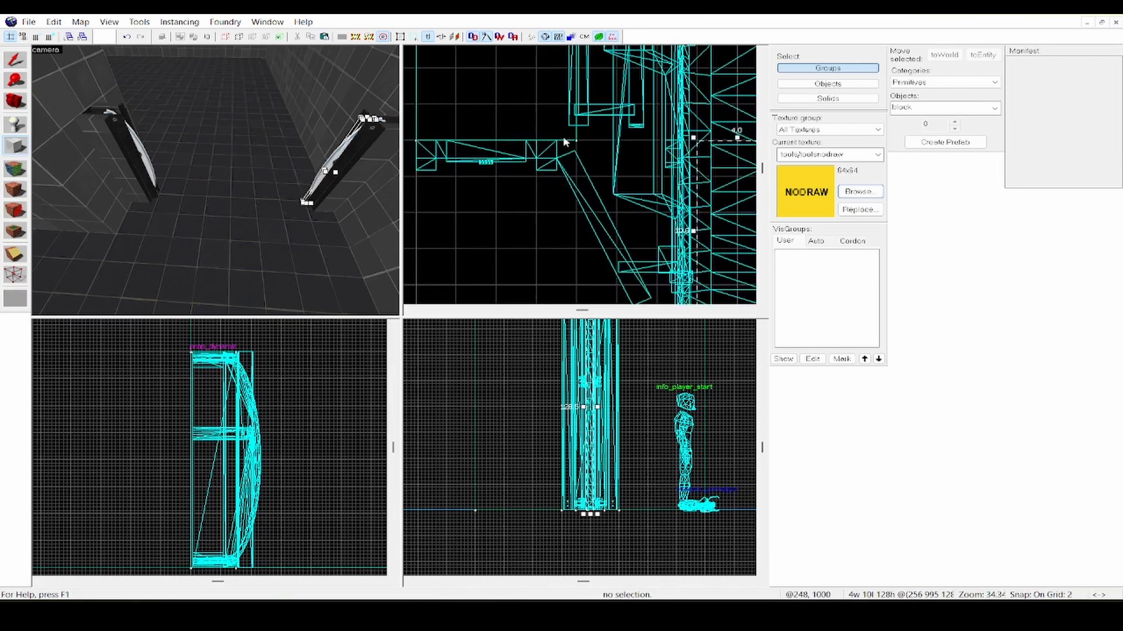
scroll(564, 110, down, 2)
drag(593, 156, 587, 299)
scroll(374, 176, down, 2)
scroll(576, 130, down, 4)
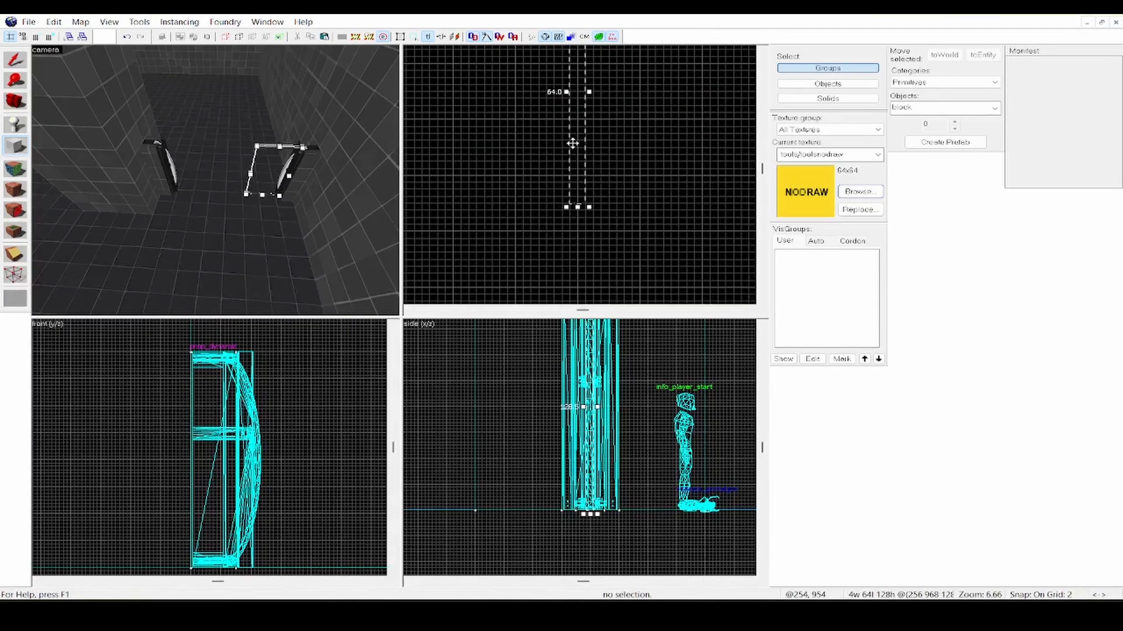
scroll(572, 140, up, 2)
scroll(559, 63, up, 1)
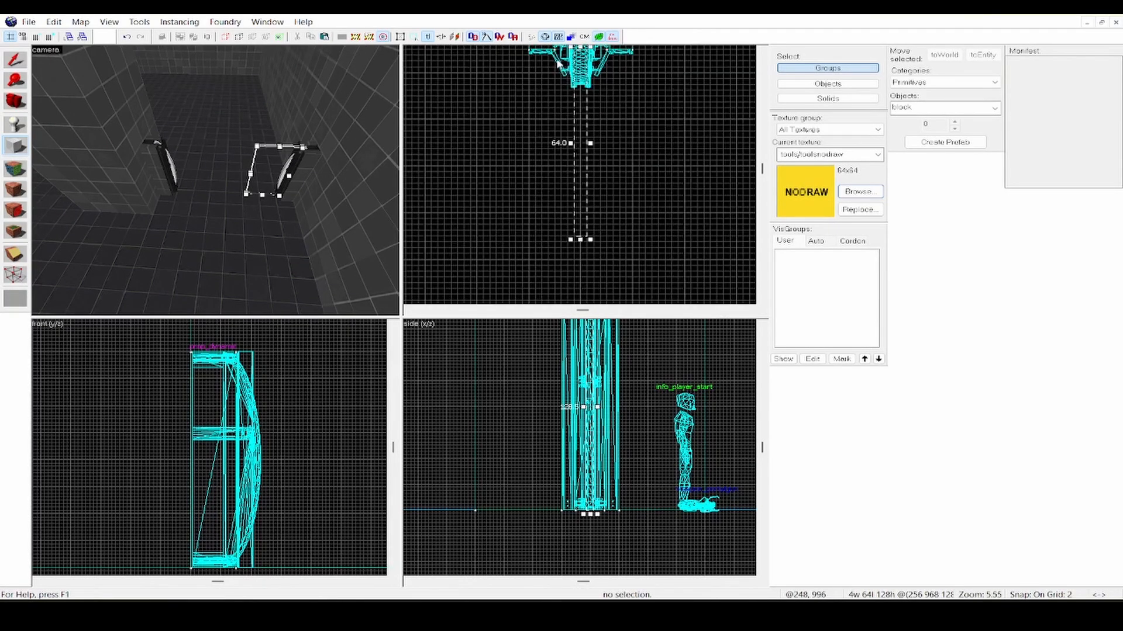
key(Return)
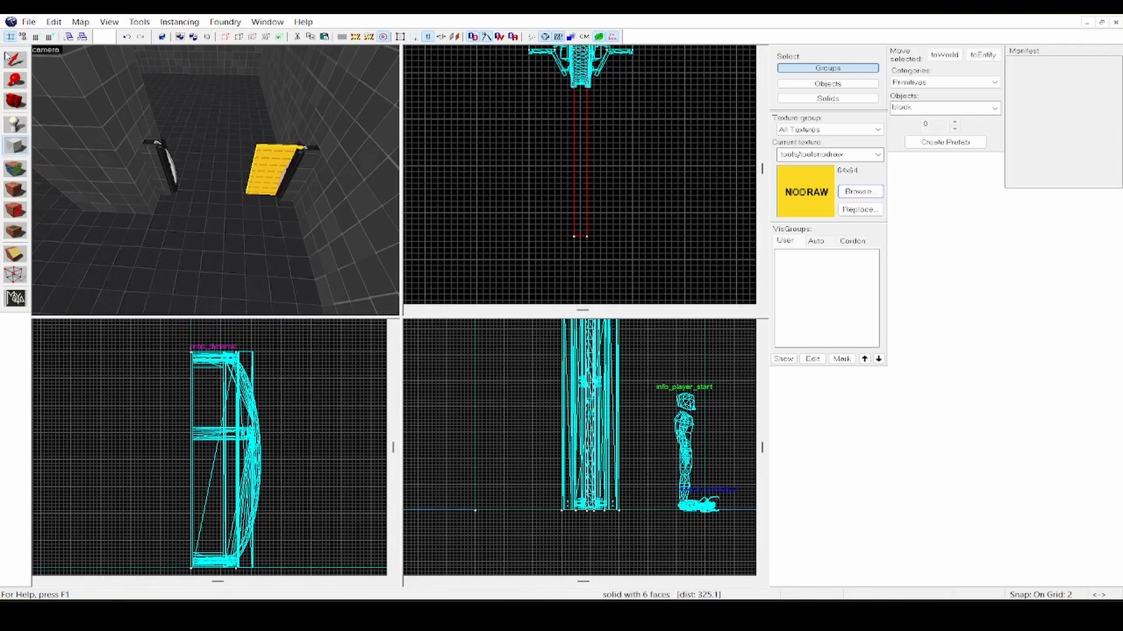
Step: Copy the 64-unit field block and align the copy with the centre strip of the opposite emitter
click(15, 61)
key(ctrl+shift+v)
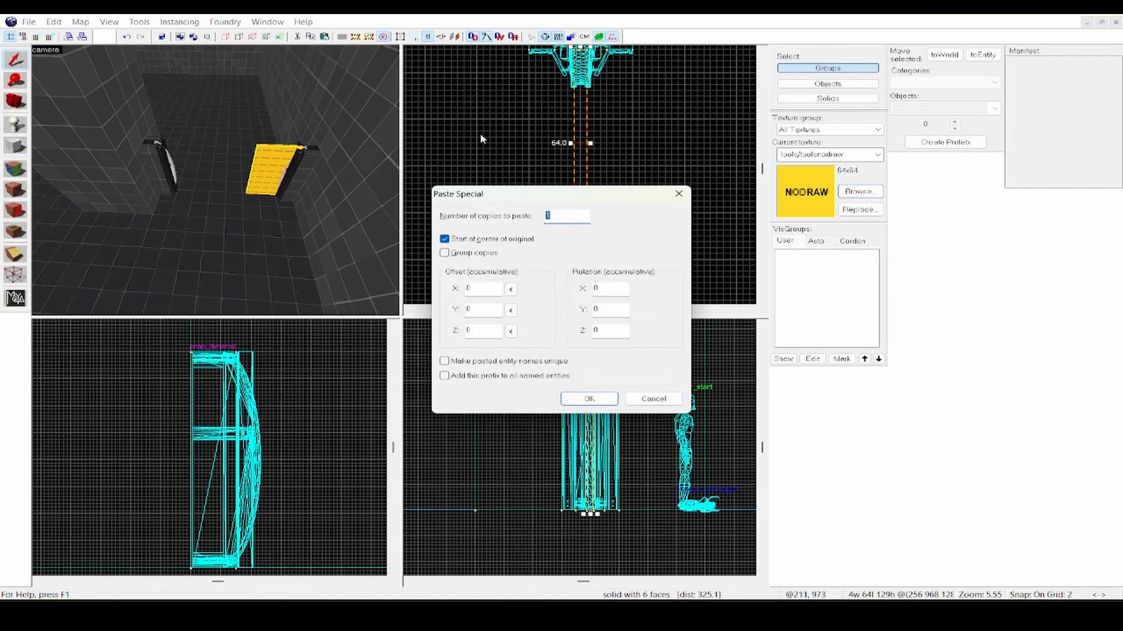
key(Return)
scroll(651, 180, down, 12)
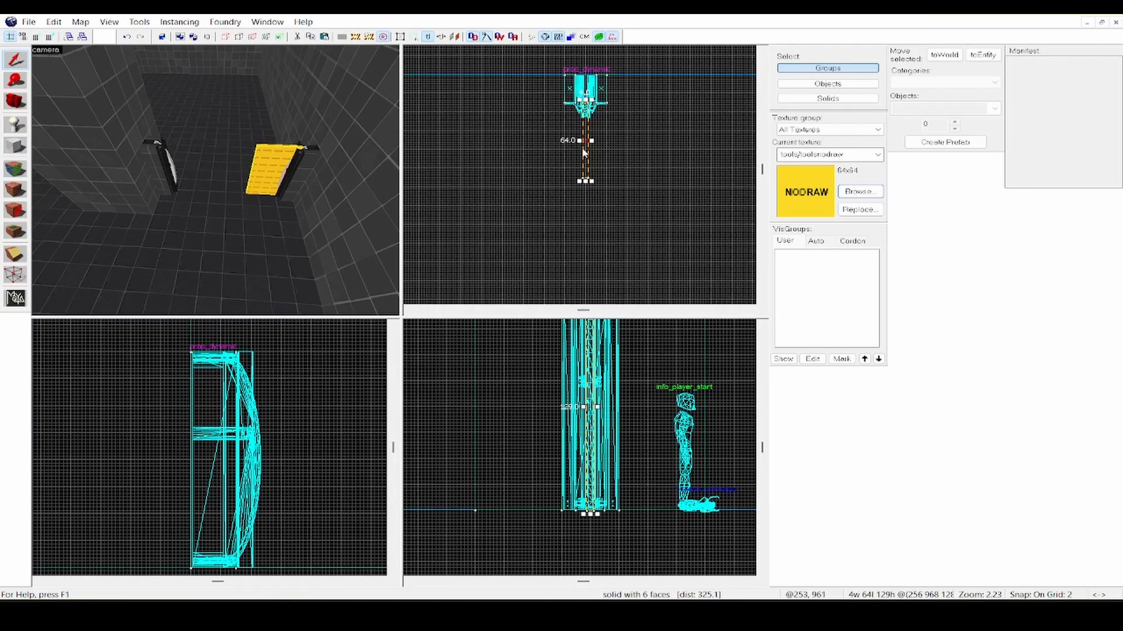
scroll(584, 140, up, 12)
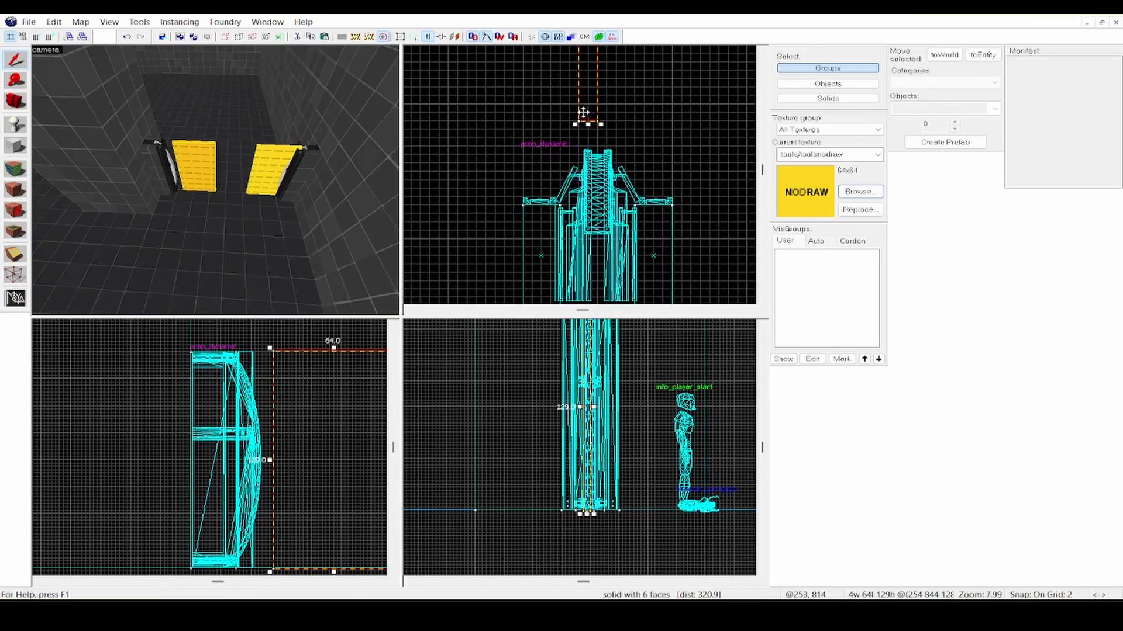
drag(586, 112, 596, 202)
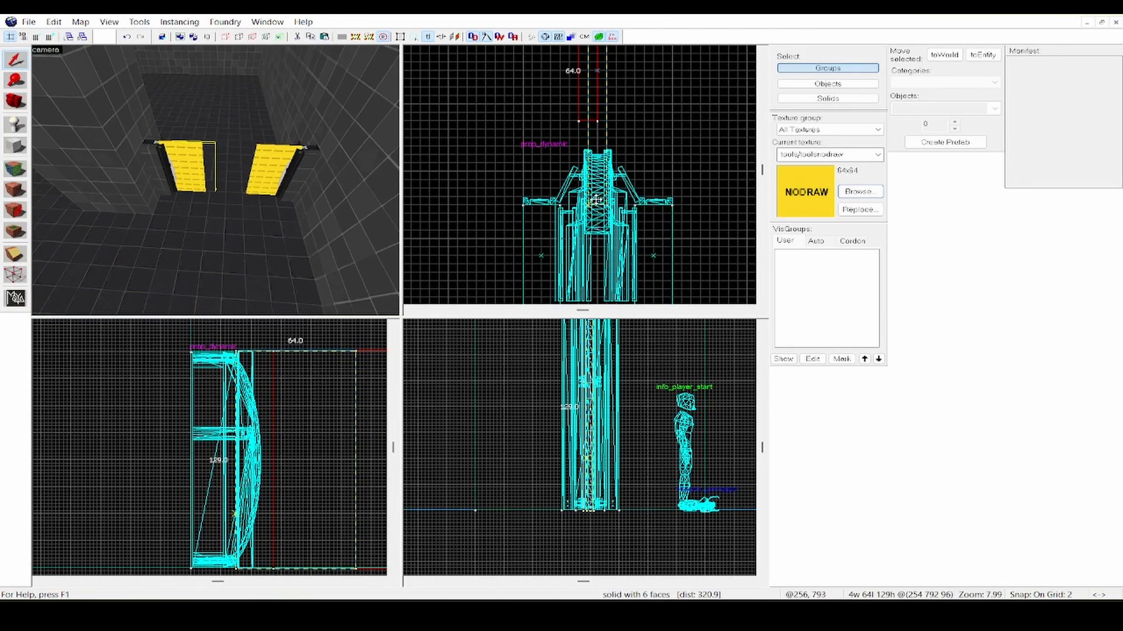
scroll(596, 202, up, 6)
scroll(600, 187, down, 3)
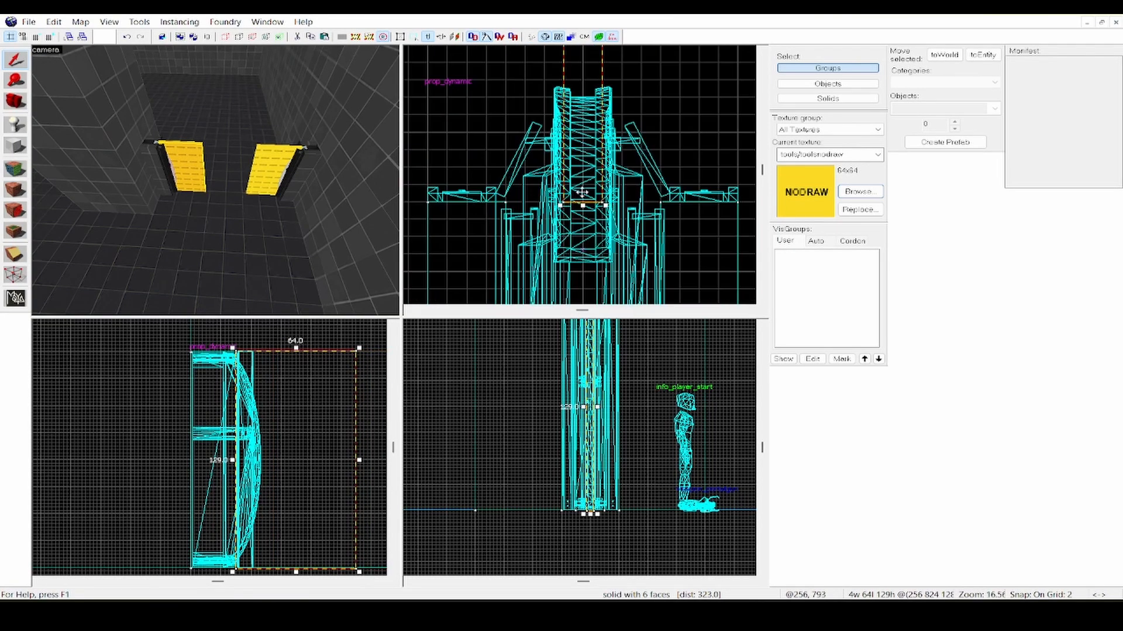
Step: Select both field blocks and trim their bottom and top edges to a height of 124 units
ctrl+click(264, 184)
scroll(202, 390, down, 5)
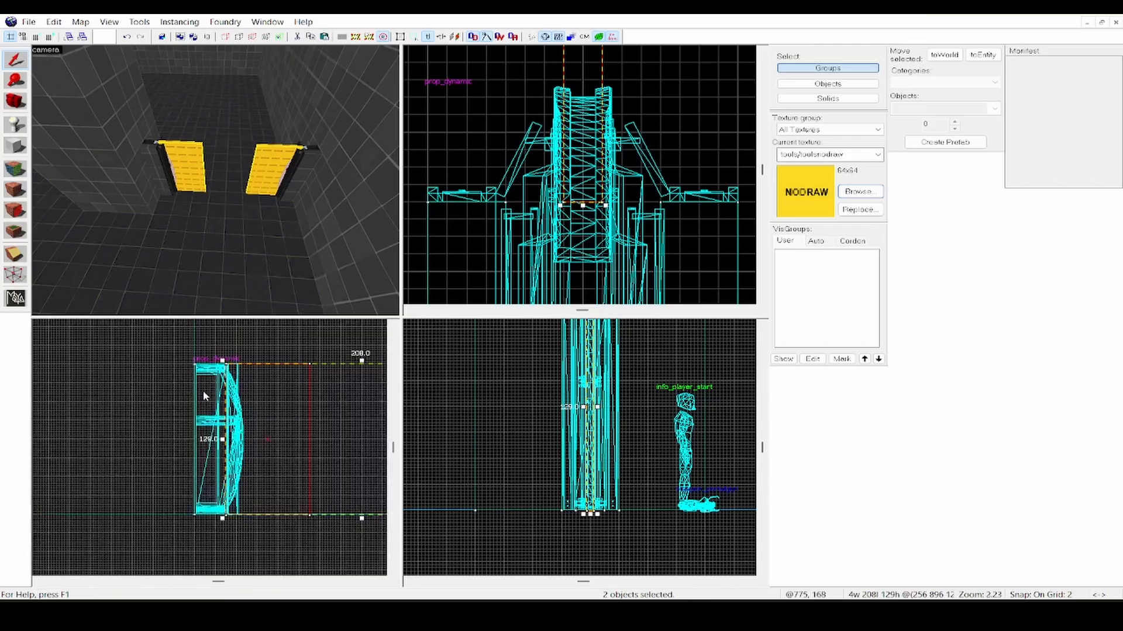
scroll(307, 465, up, 3)
drag(313, 453, 313, 450)
scroll(313, 450, down, 5)
scroll(301, 389, up, 5)
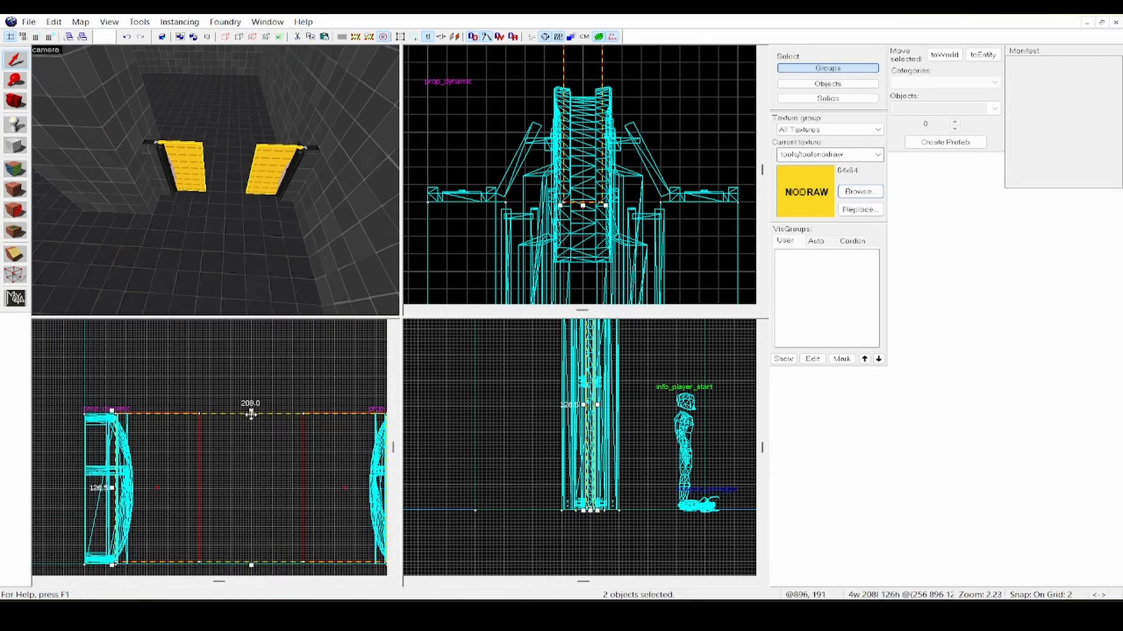
drag(251, 411, 252, 415)
scroll(89, 487, up, 4)
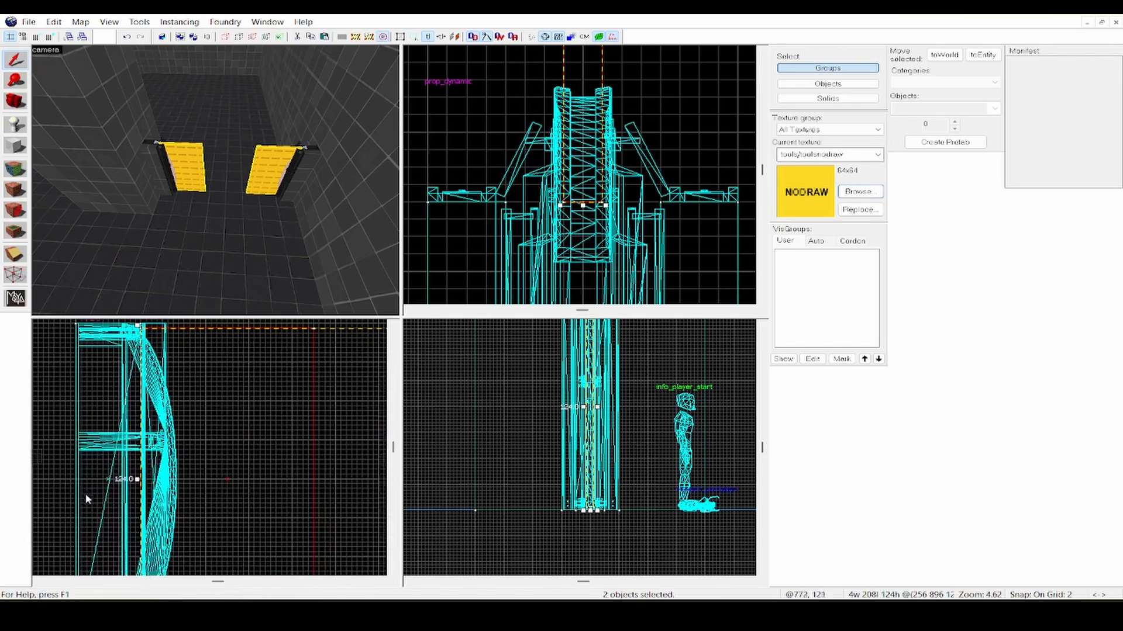
Step: Extend the top and bottom edges of both field blocks to a height of 128 units
scroll(90, 489, up, 3)
scroll(117, 486, down, 7)
scroll(238, 409, up, 3)
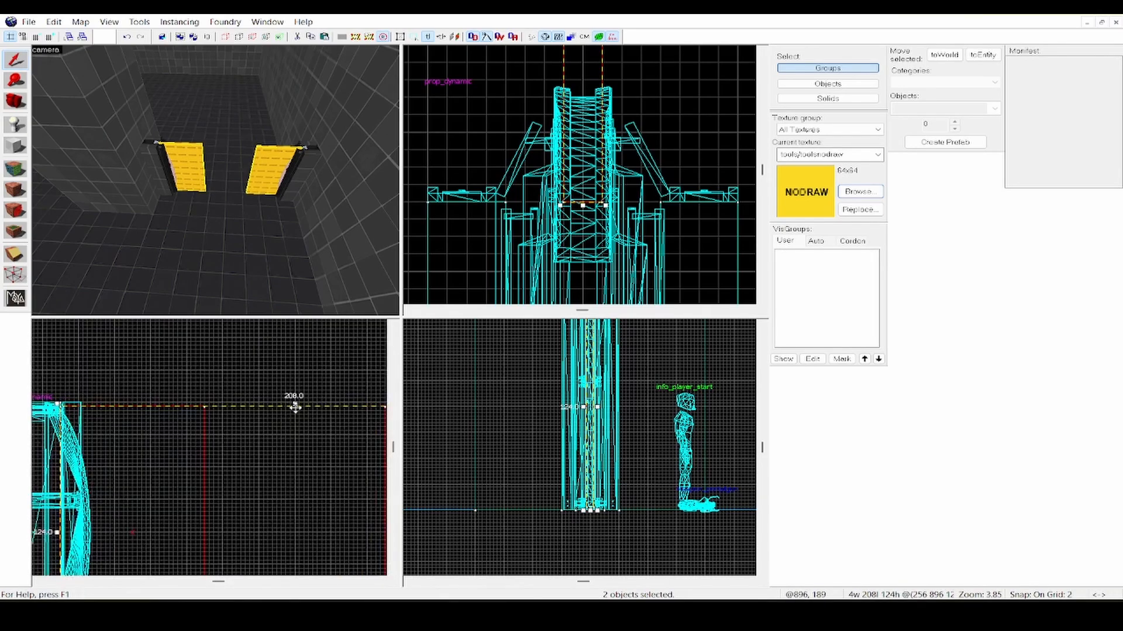
drag(295, 404, 294, 399)
scroll(175, 389, down, 2)
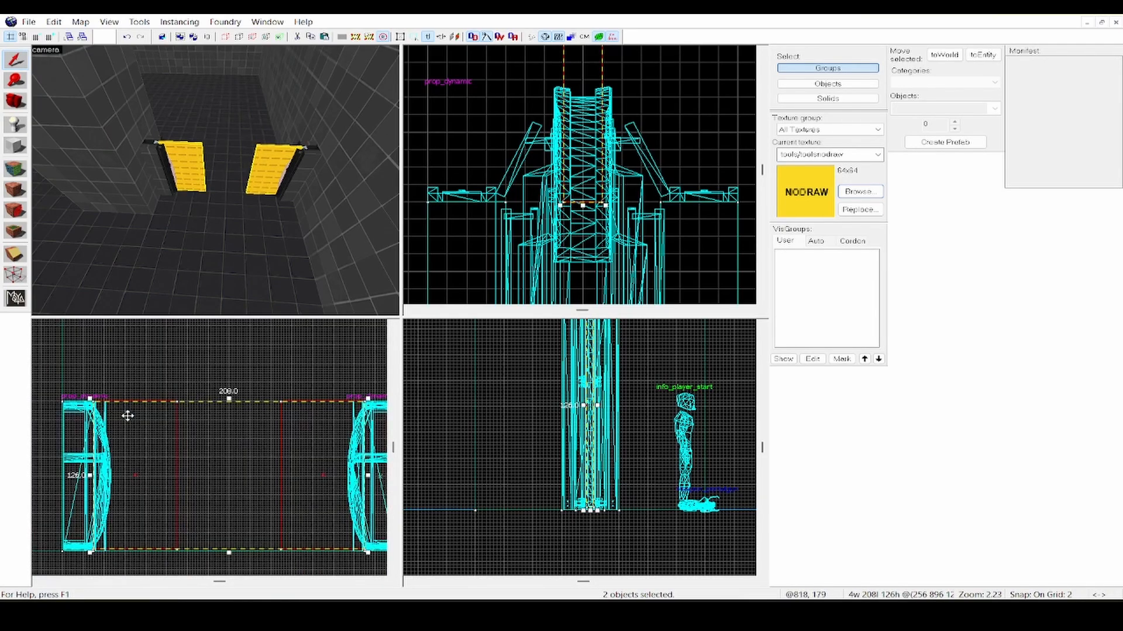
scroll(258, 543, up, 3)
scroll(228, 536, down, 3)
scroll(223, 445, up, 4)
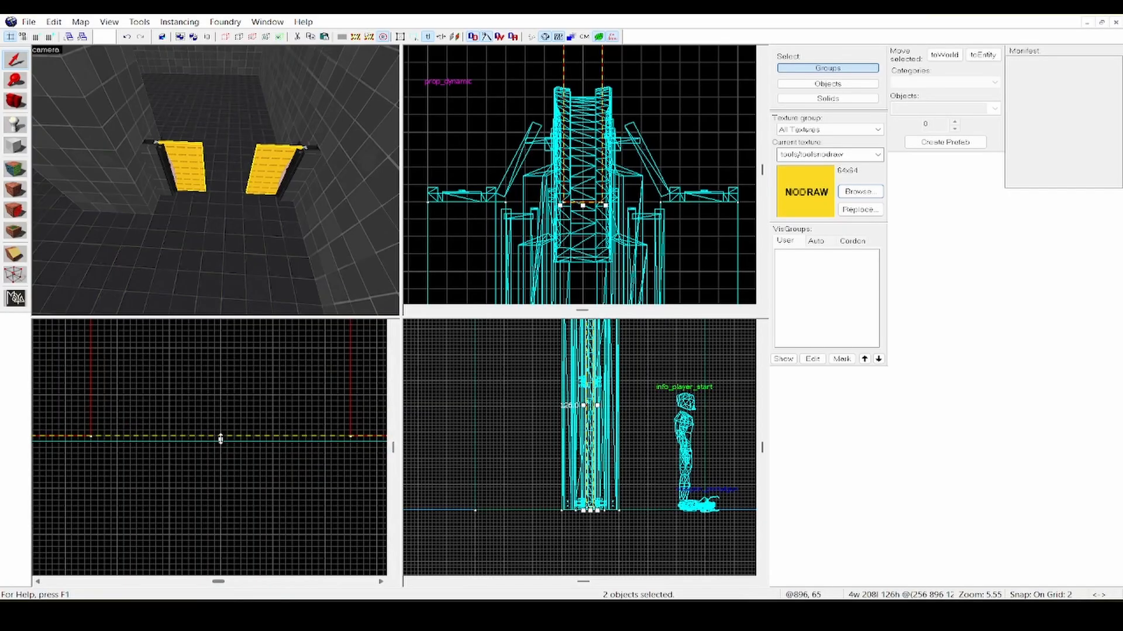
drag(221, 439, 221, 445)
scroll(325, 506, down, 6)
scroll(216, 177, down, 2)
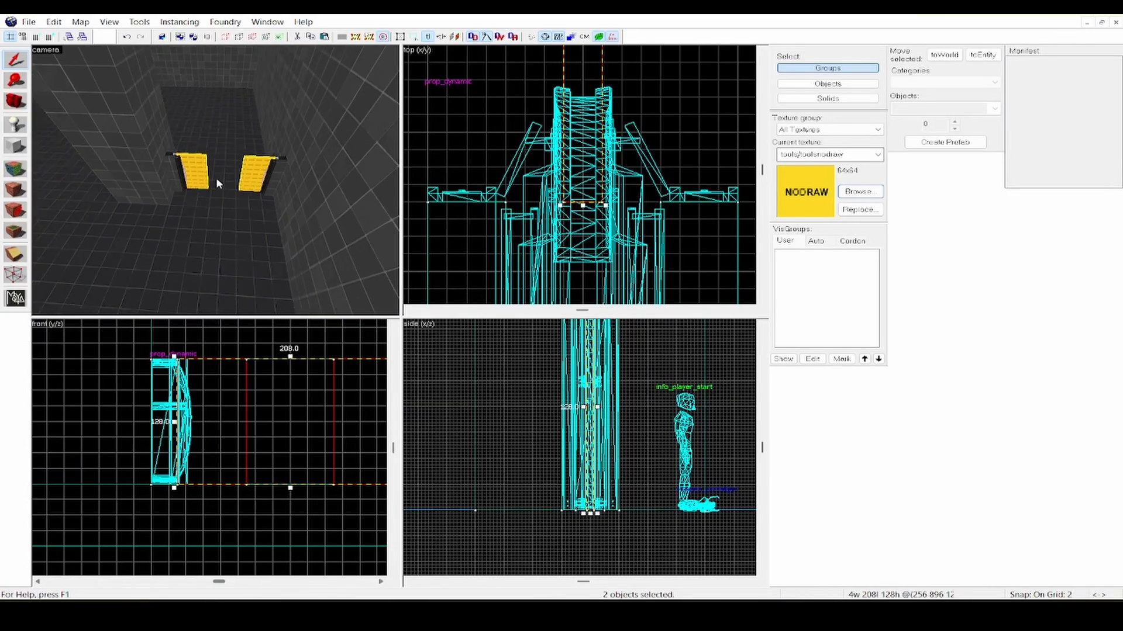
Step: Copy one of the end field blocks into the gap, flush against the field block at the far emitter
scroll(228, 156, up, 6)
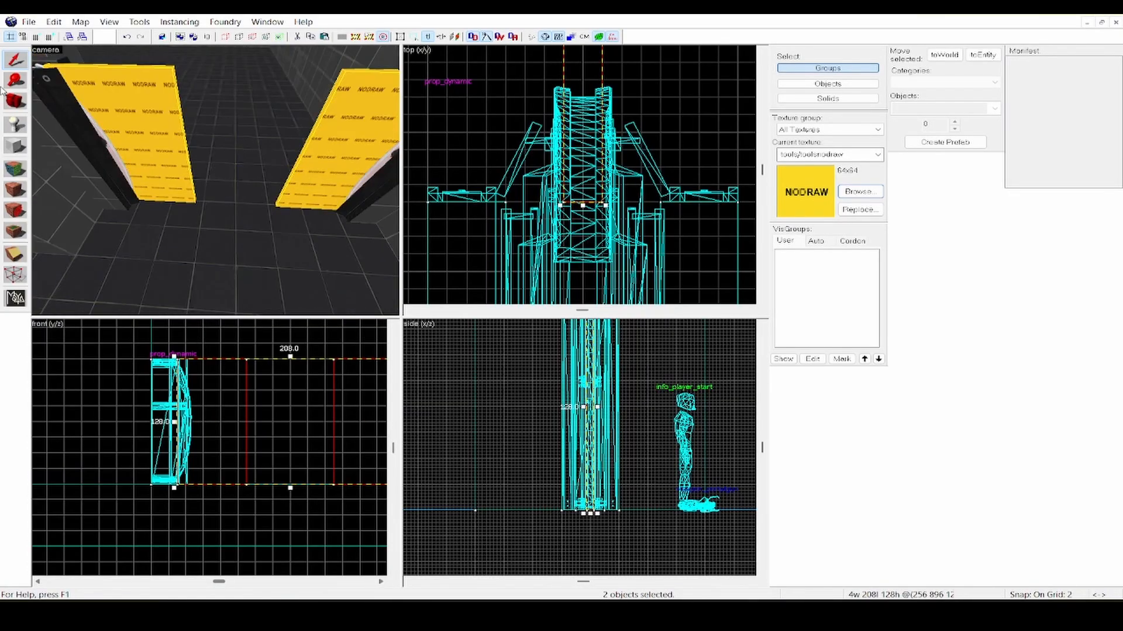
scroll(584, 204, down, 12)
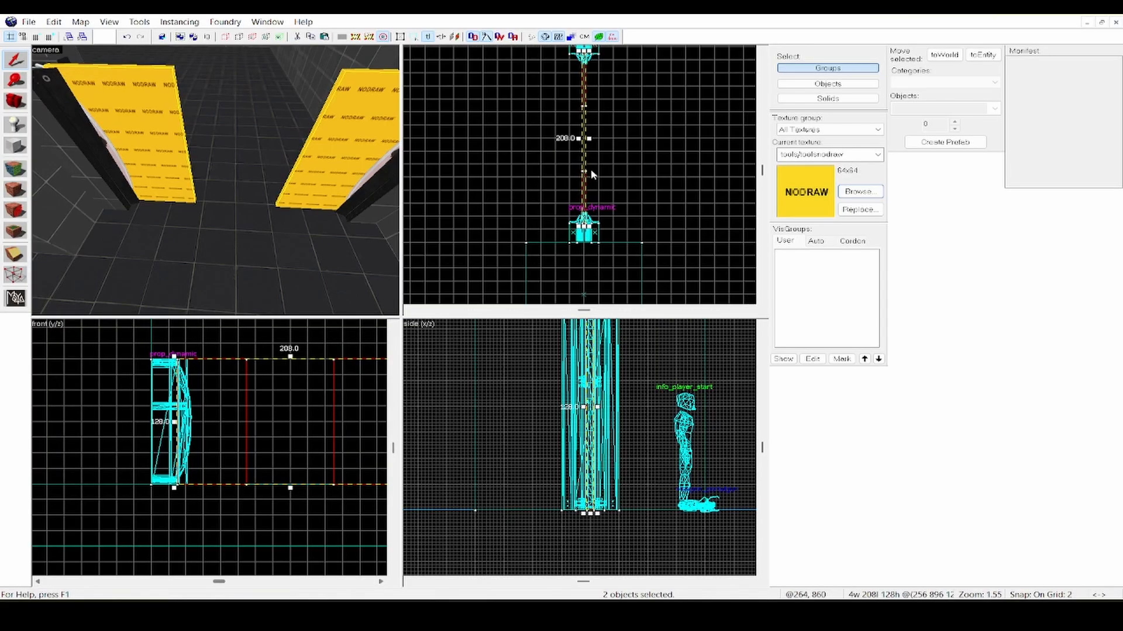
scroll(592, 172, down, 3)
scroll(589, 174, up, 3)
scroll(621, 197, up, 4)
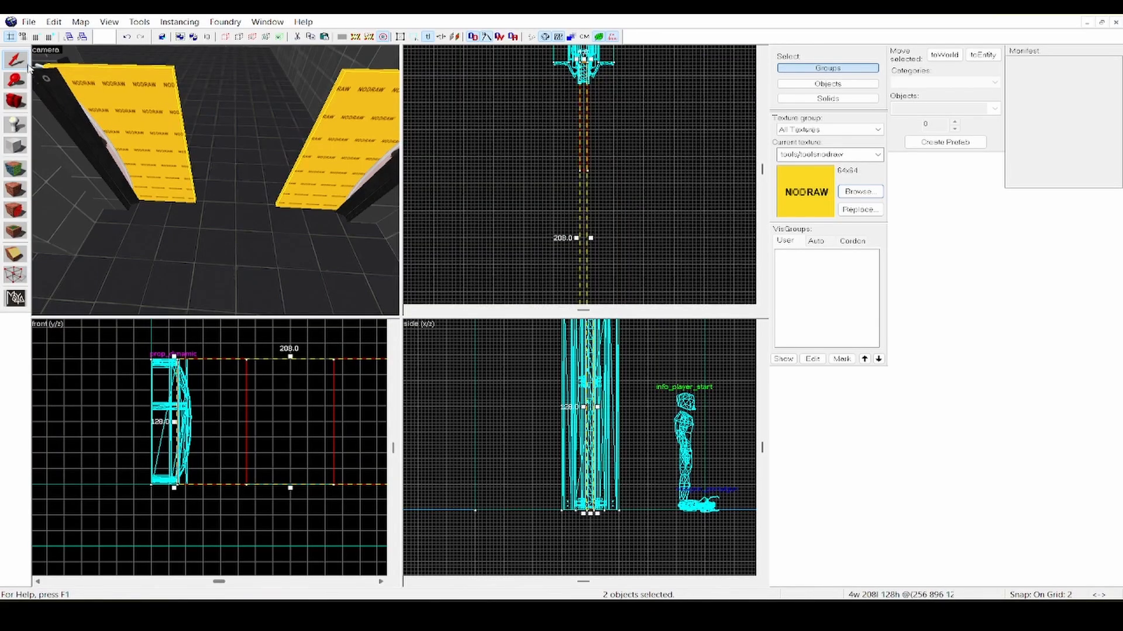
click(102, 87)
key(ctrl+shift+v)
key(Escape)
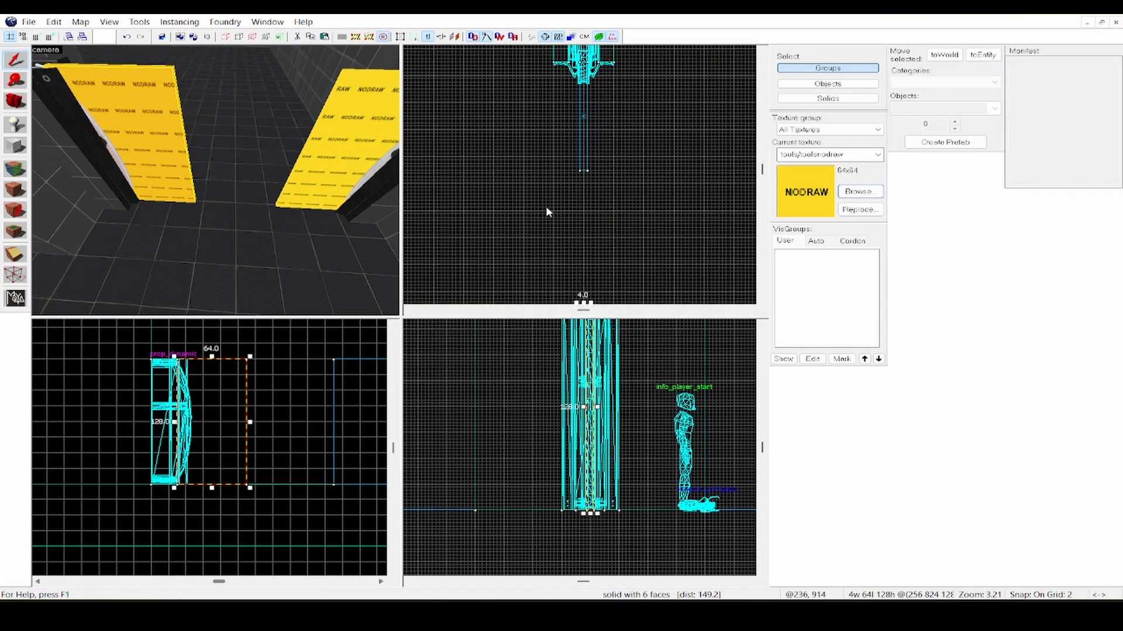
scroll(587, 230, down, 4)
scroll(586, 248, up, 2)
drag(585, 282, 584, 188)
Step: Stretch the middle field block to 80 units long so it closes the gap between the two end blocks
scroll(584, 188, up, 5)
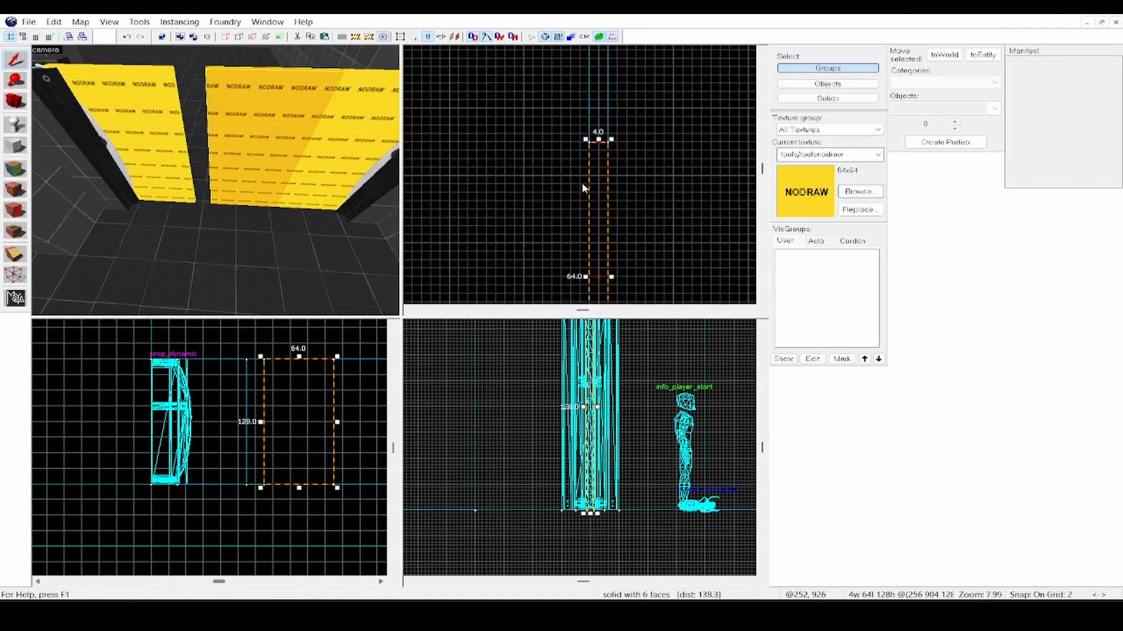
scroll(596, 194, down, 4)
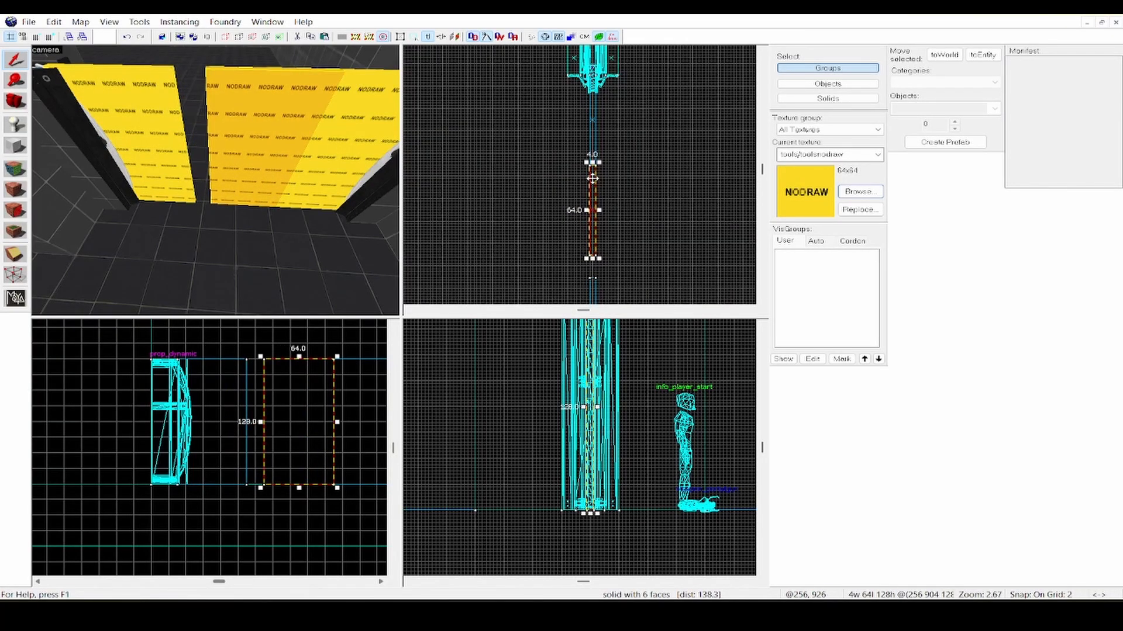
click(592, 178)
scroll(587, 227, up, 2)
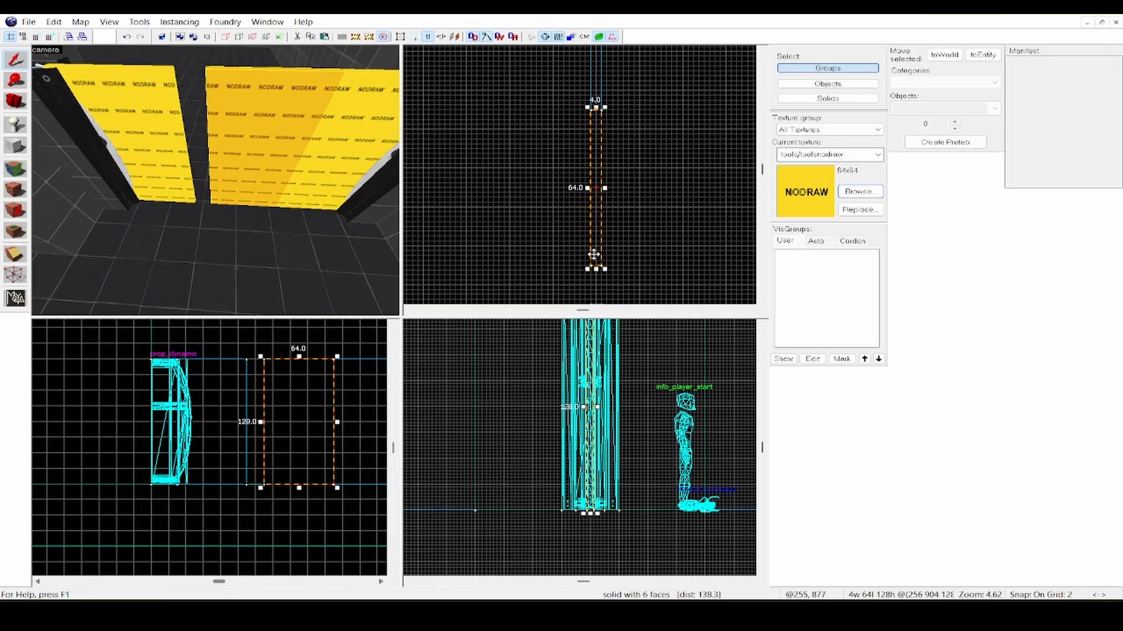
scroll(593, 229, down, 5)
scroll(599, 233, up, 5)
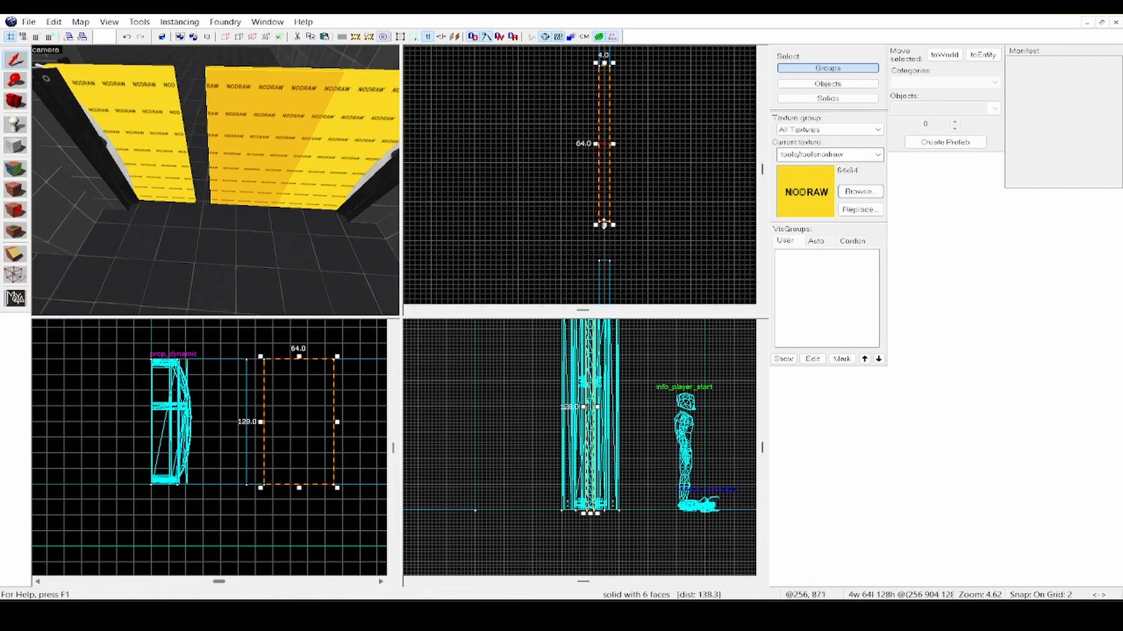
drag(604, 224, 608, 265)
scroll(297, 213, down, 3)
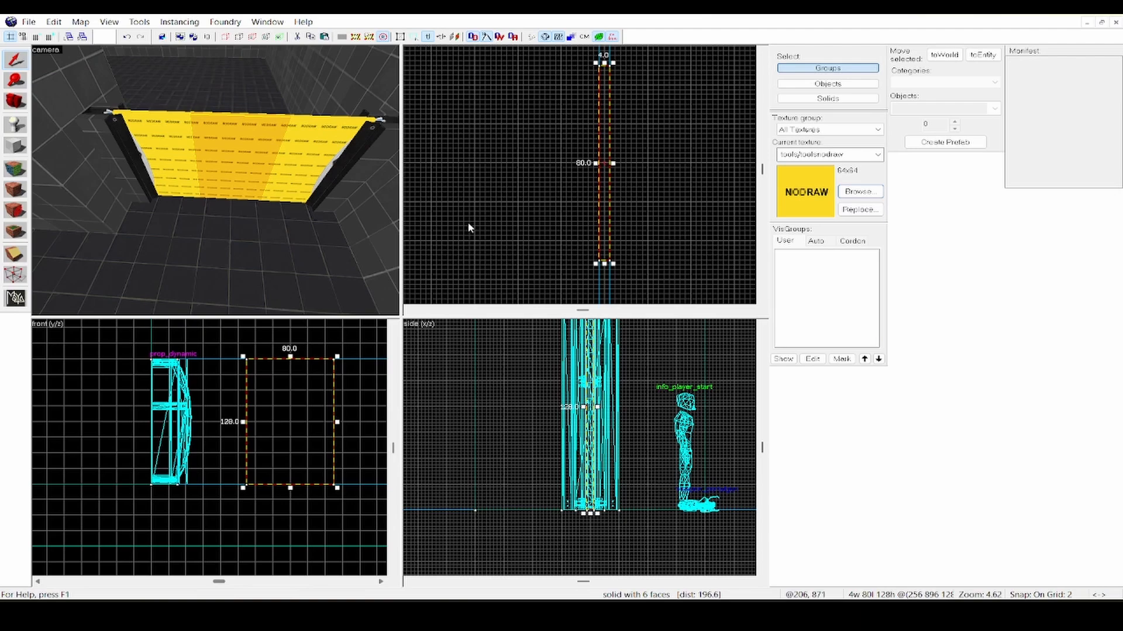
Step: Filter the textures for fizzler and apply effects/fizzler_center to the middle field block
scroll(529, 229, down, 3)
click(307, 140)
click(243, 146)
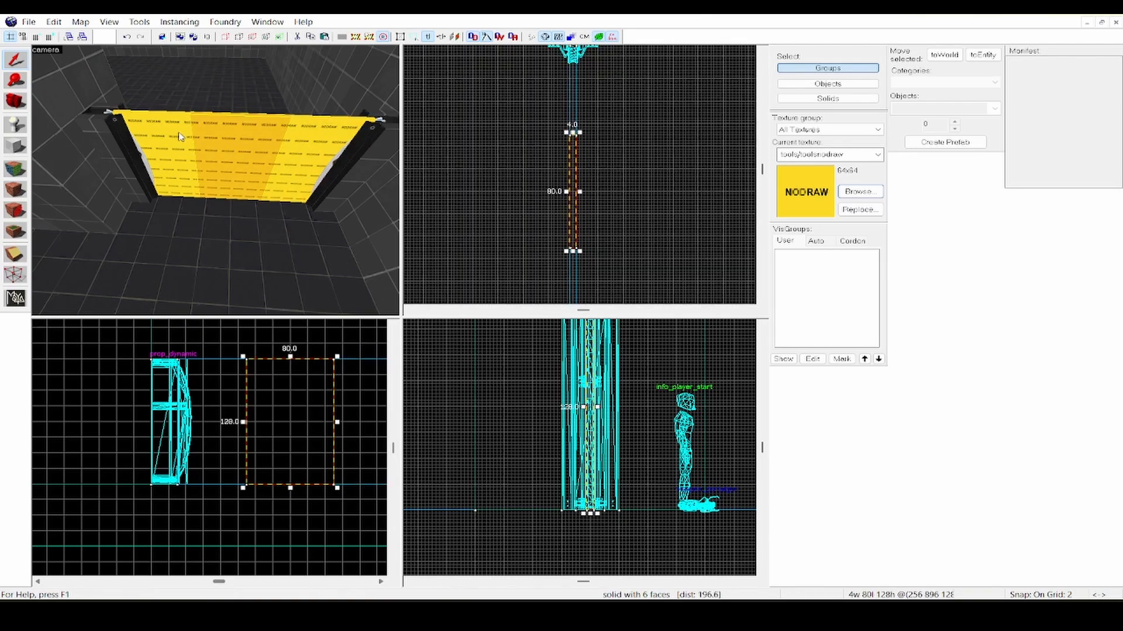
click(16, 168)
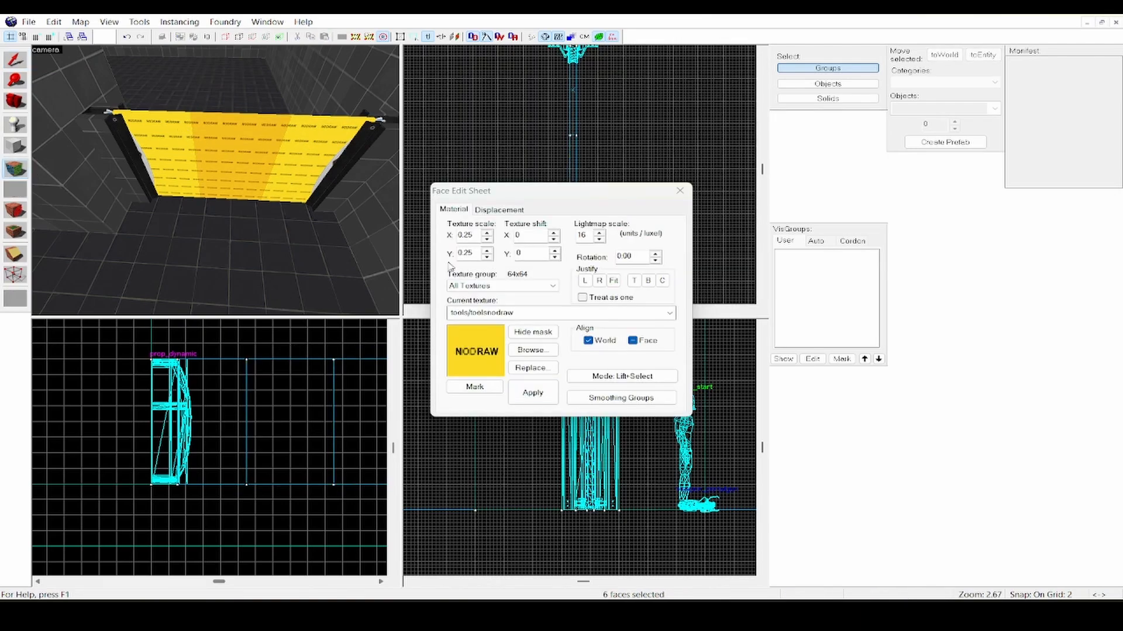
click(530, 349)
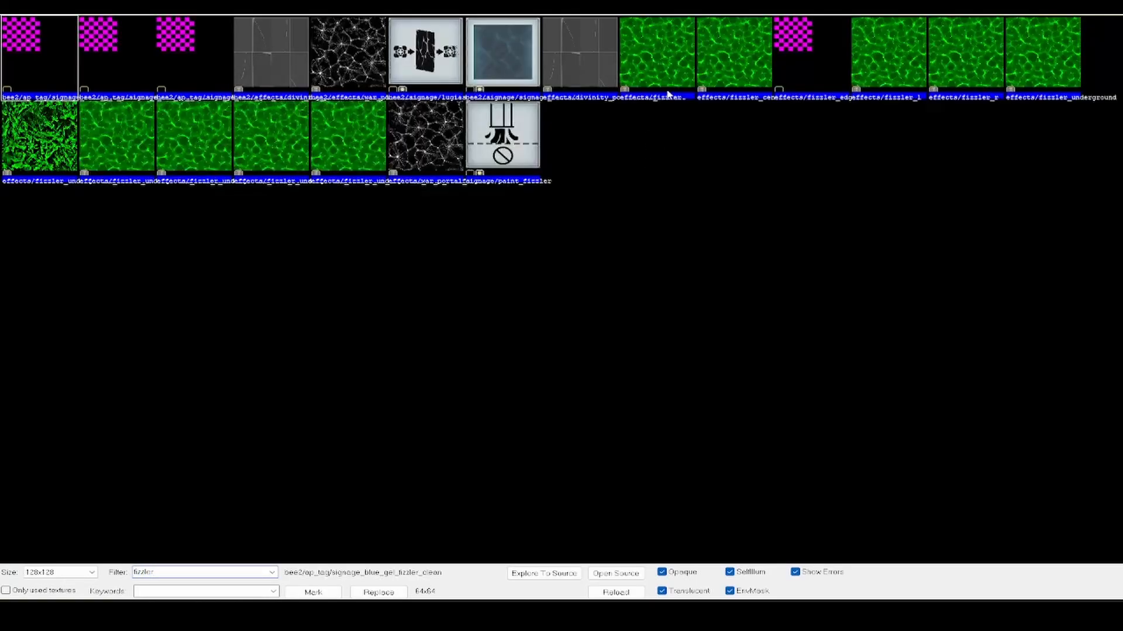
double_click(722, 57)
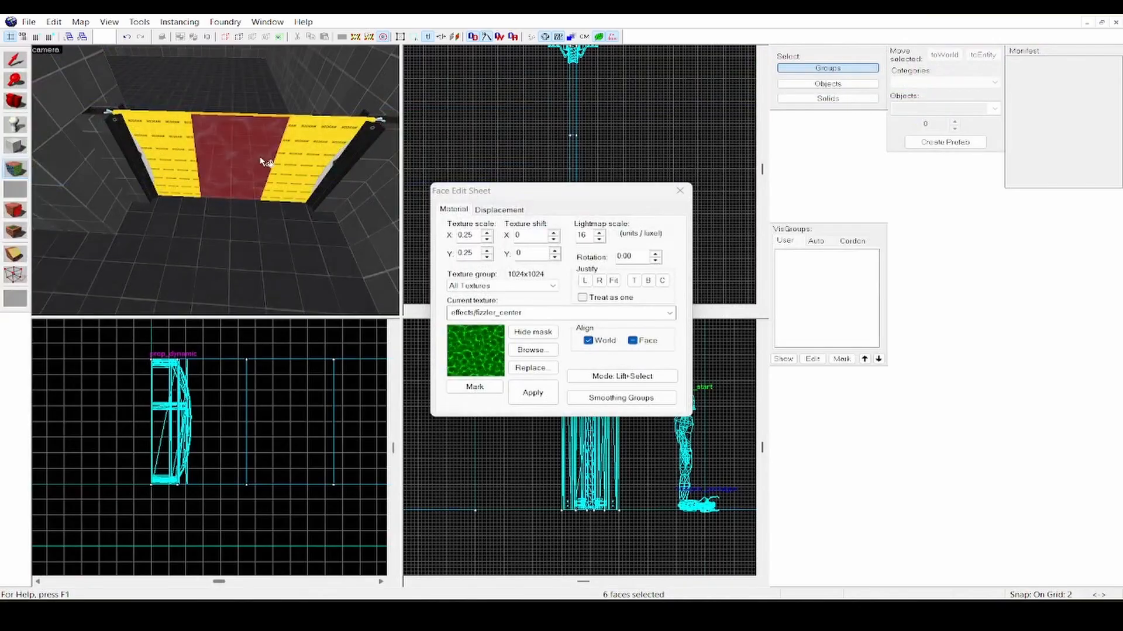
Step: Choose the effects/fizzler_l texture and apply it to the face of the left end field block
mouse_move(260, 158)
middle_down()
mouse_move(269, 163)
mouse_move(252, 154)
middle_up()
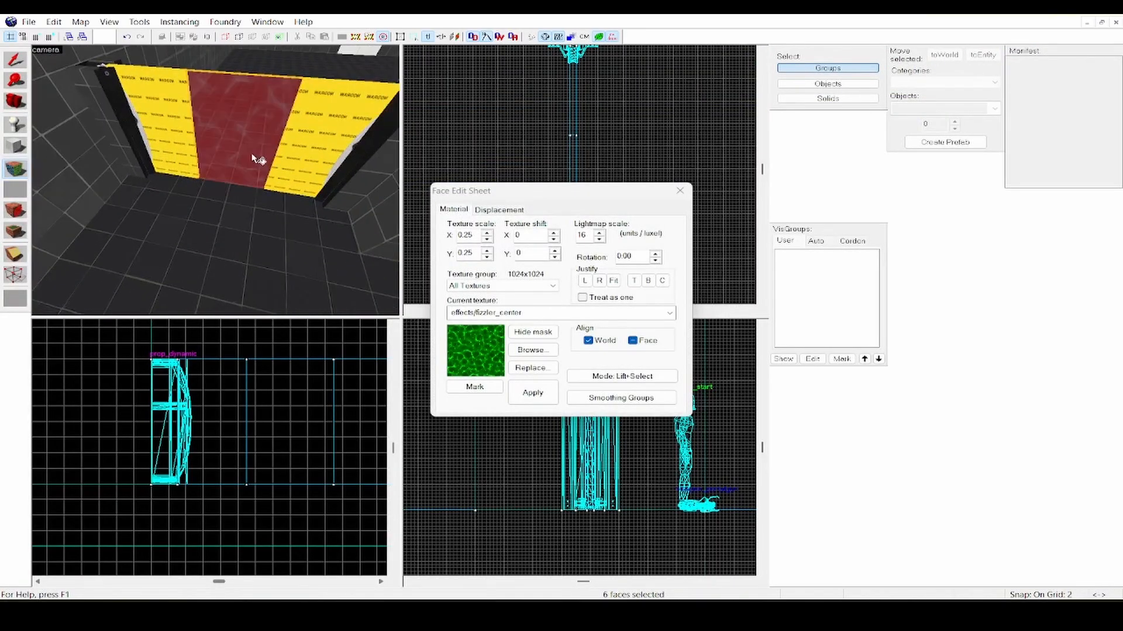
click(532, 350)
click(875, 68)
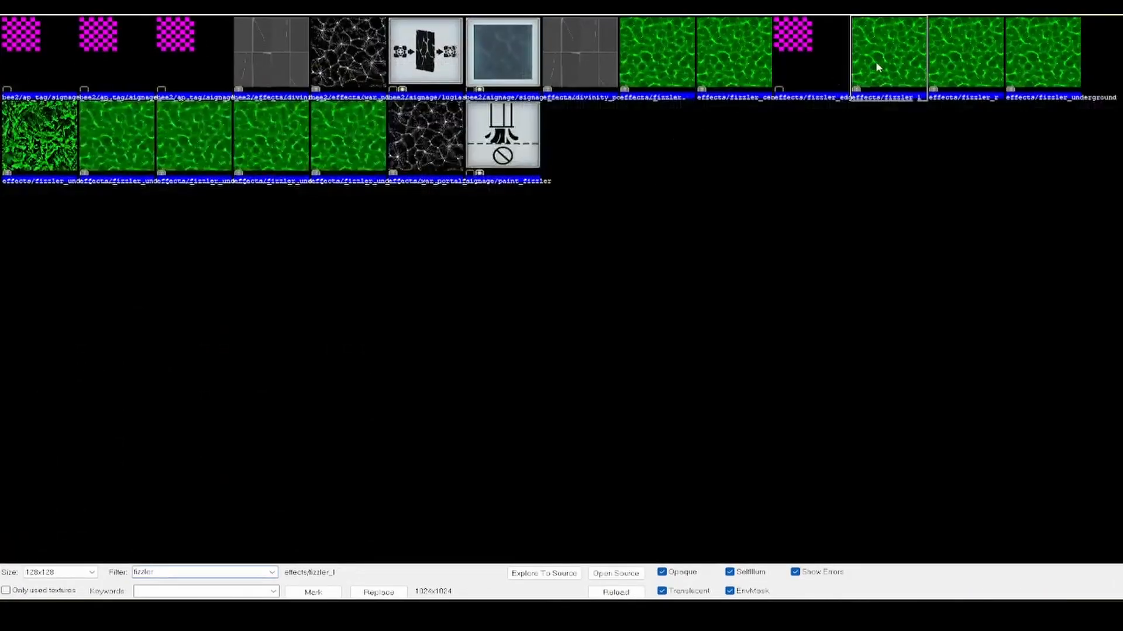
double_click(875, 68)
right_click(175, 126)
middle_drag(216, 144, 251, 181)
Step: Choose the effects/fizzler_r texture and apply it to the face of the remaining nodraw end block
click(532, 368)
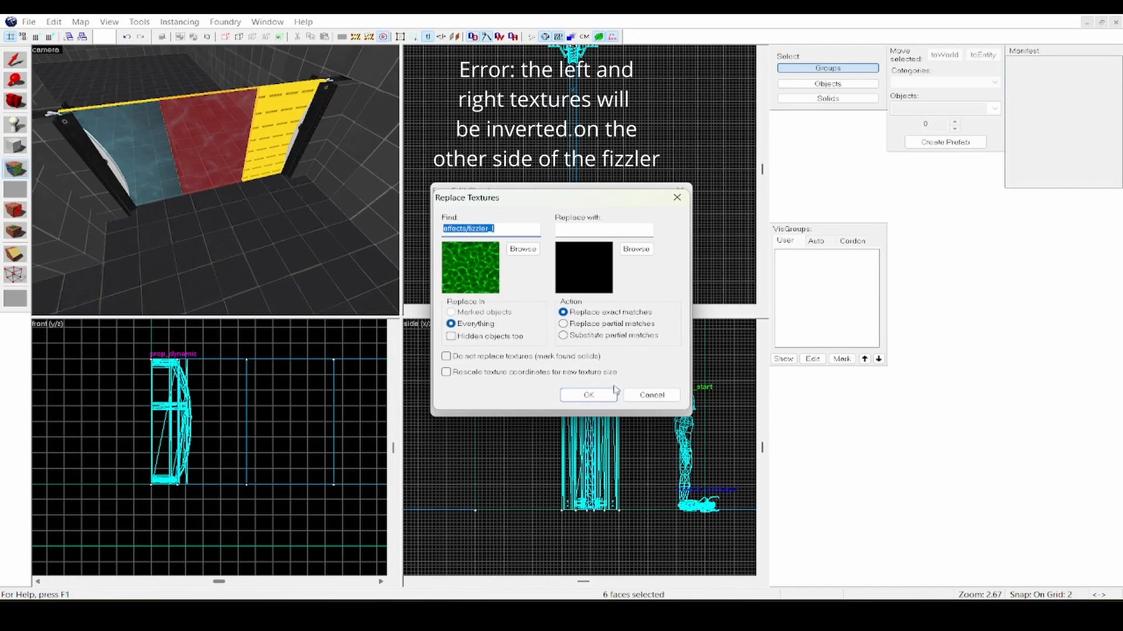
click(632, 395)
click(532, 350)
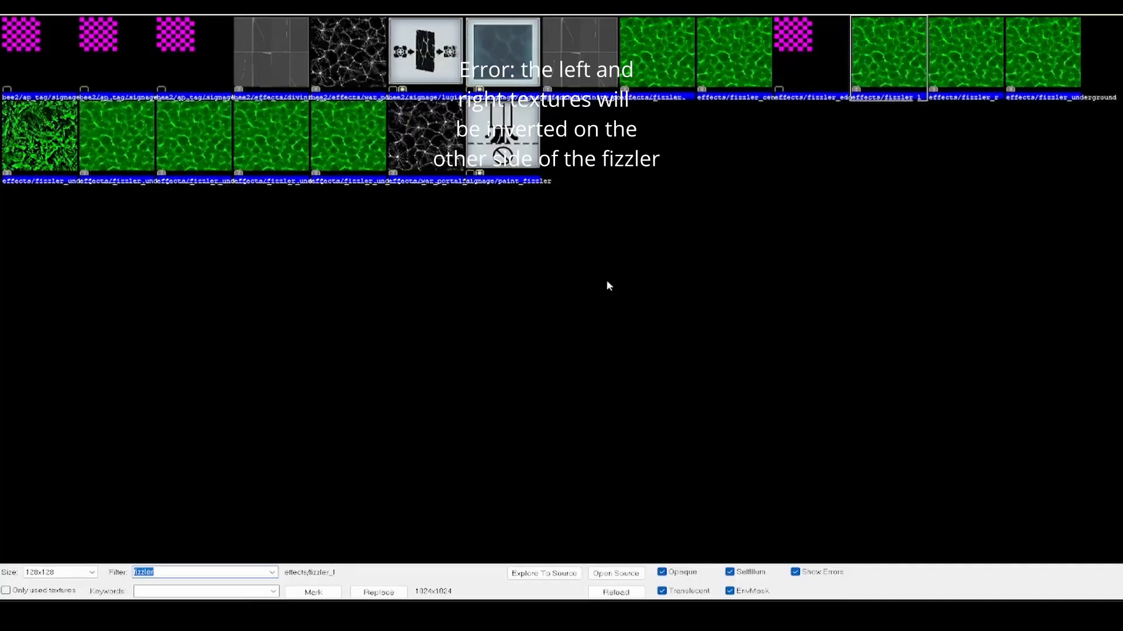
double_click(1001, 69)
right_click(294, 155)
scroll(292, 153, up, 2)
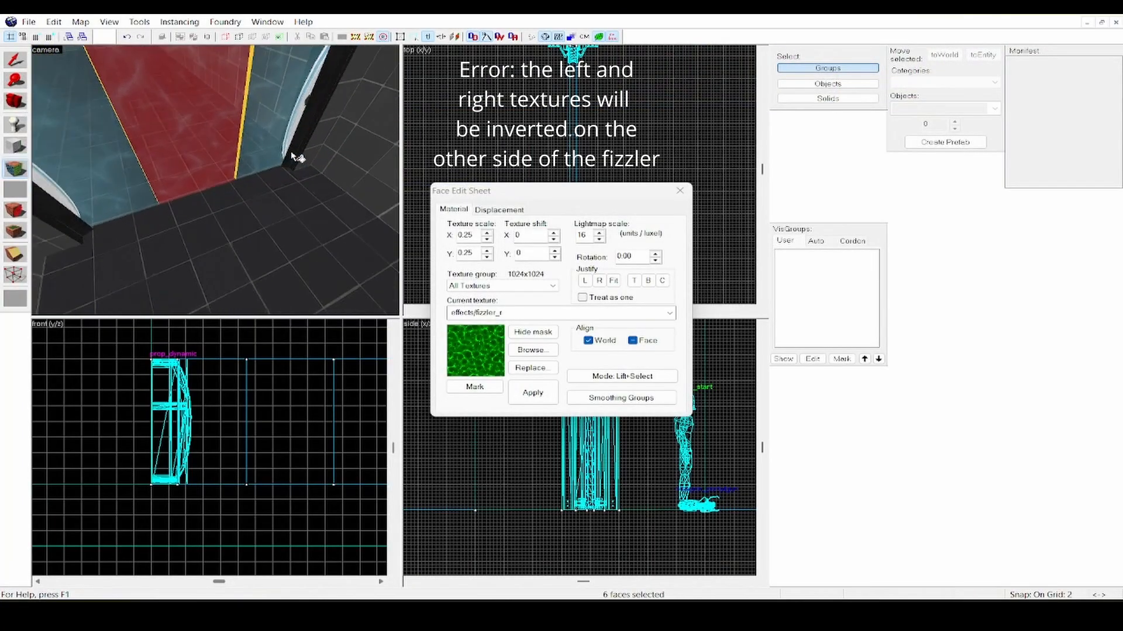
key(w)
key(Right)
right_click(300, 172)
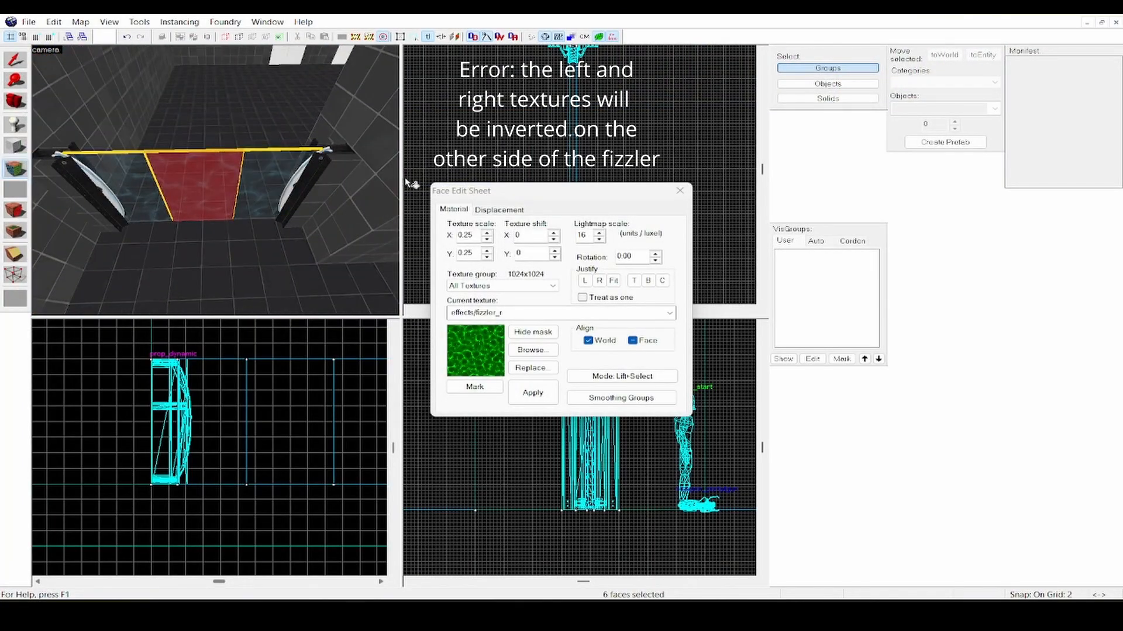
Step: Finish face texturing and activate the Block tool
click(679, 191)
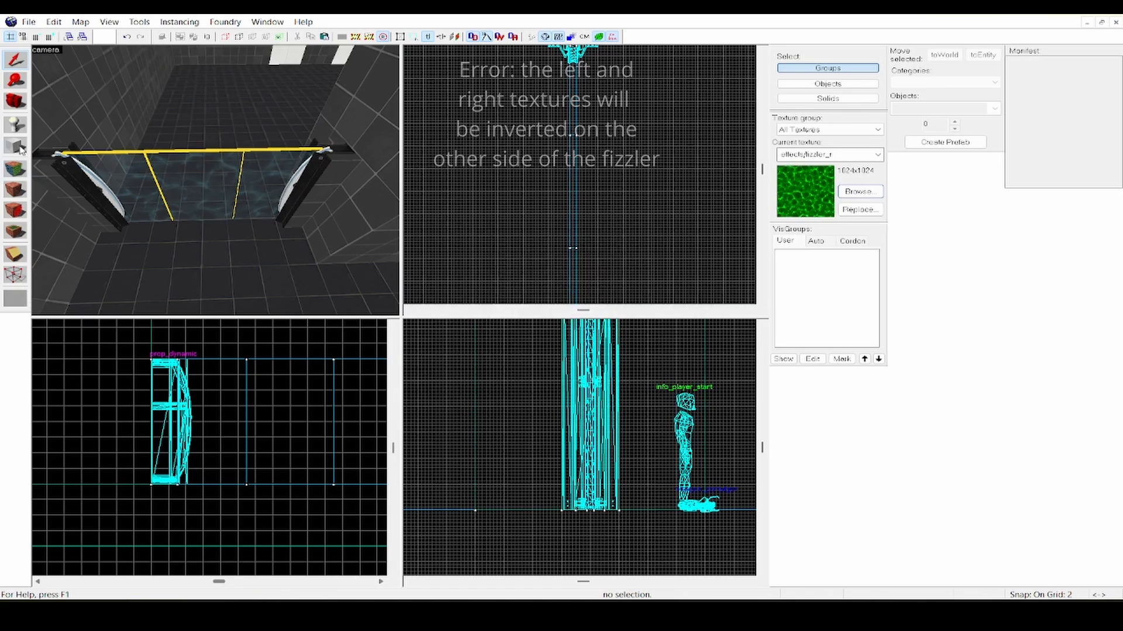
click(18, 147)
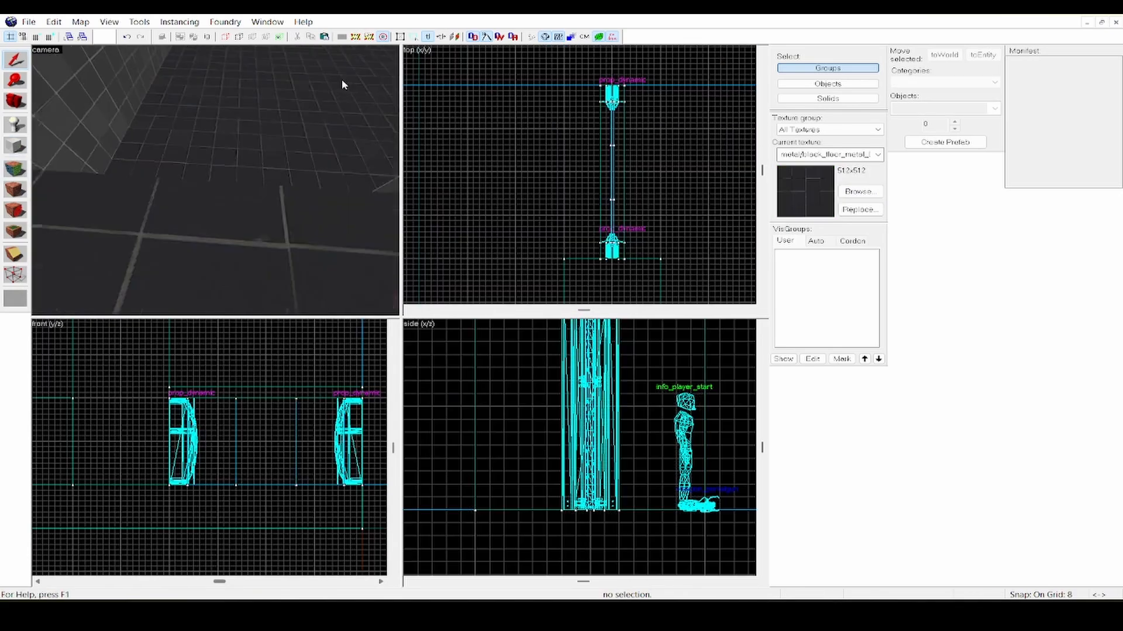
Step: Examine the three-part fizzler field and its emitters in the 3D view from several distances
key(Left)
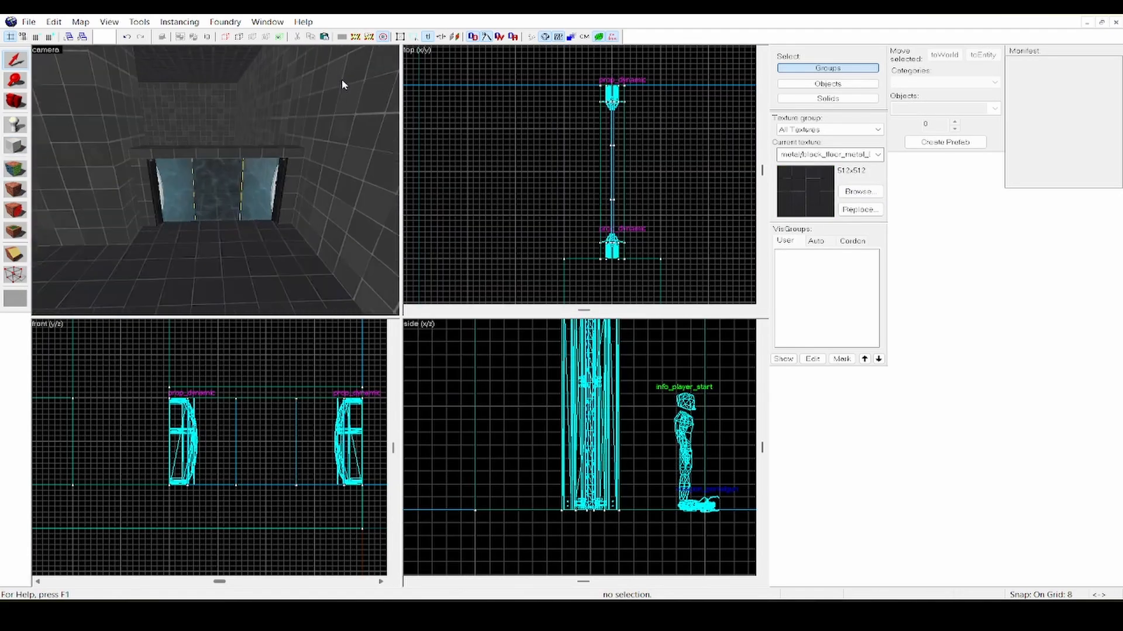
key(w)
key(w)
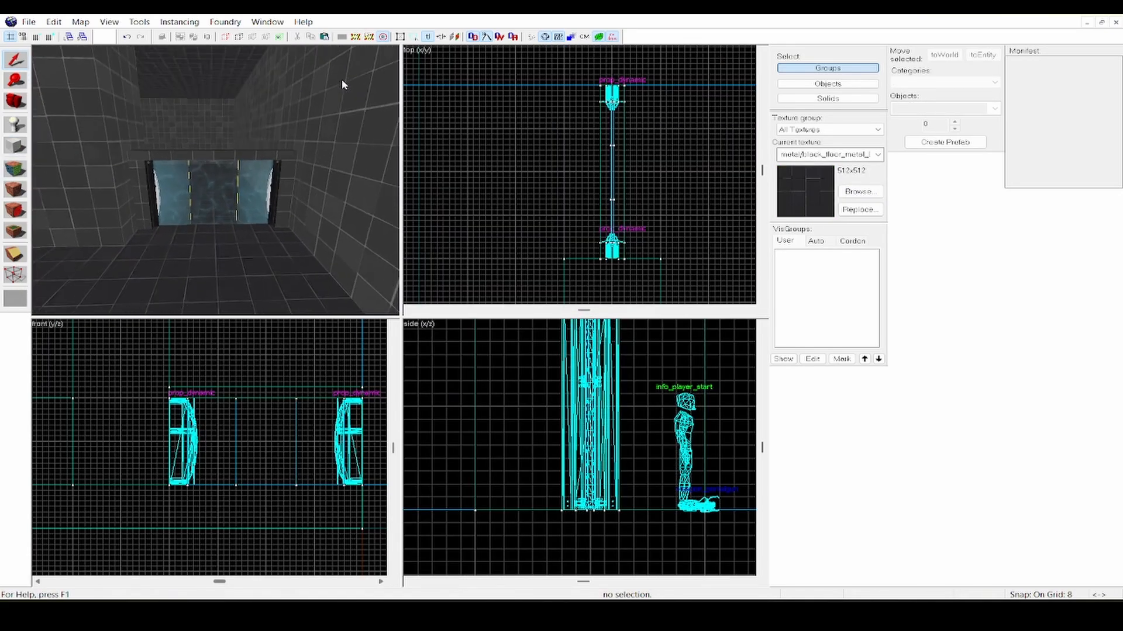
key(s)
key(w)
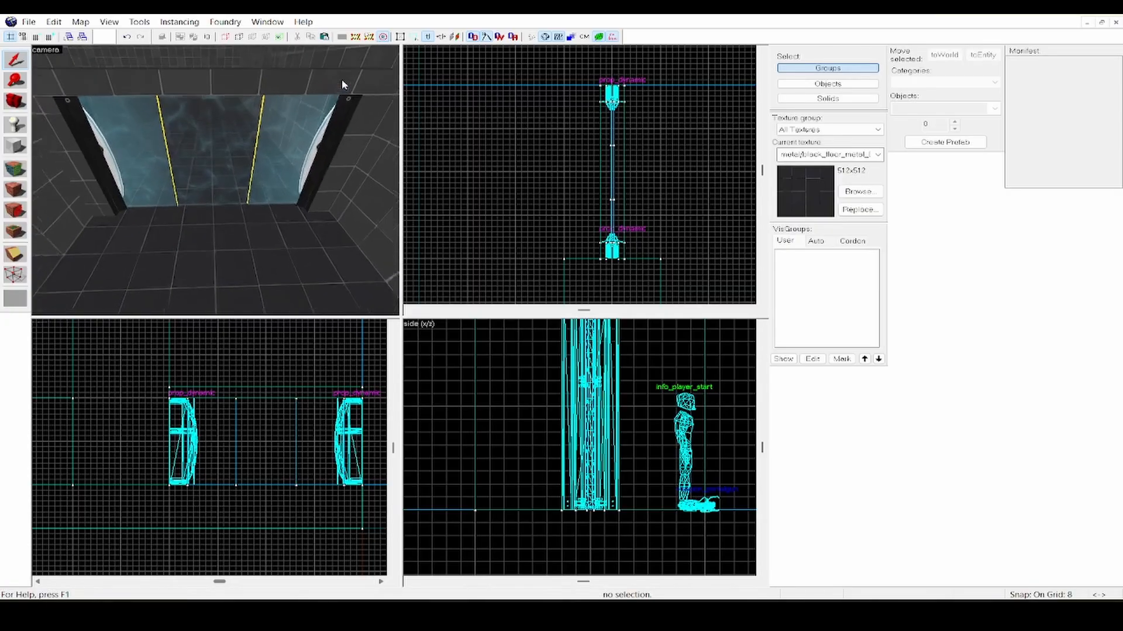
key(s)
key(w)
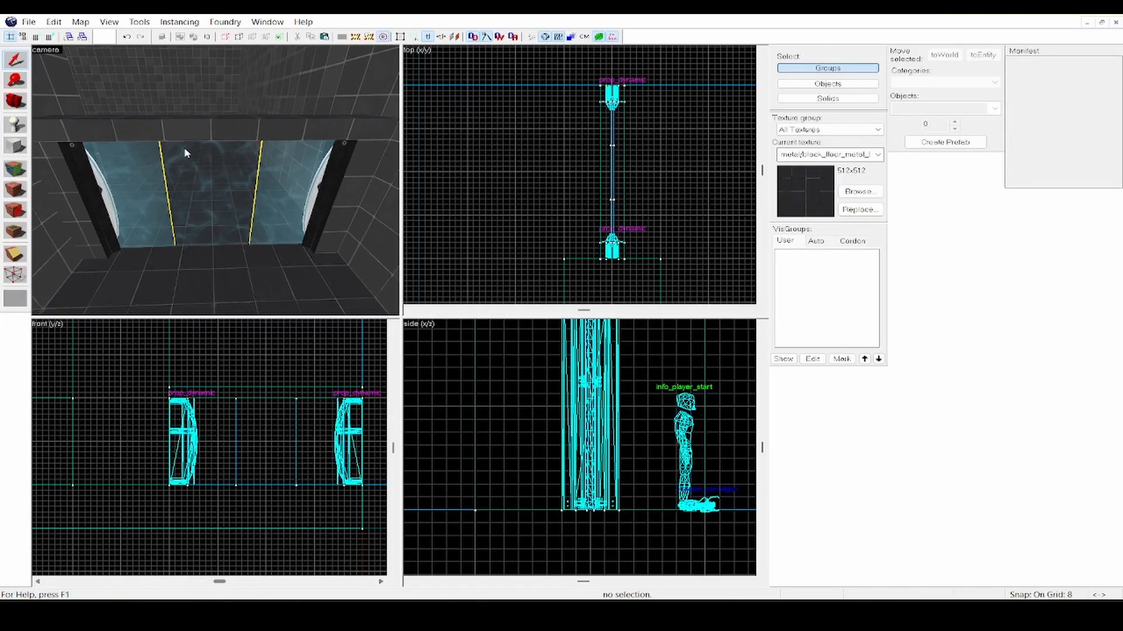
key(s)
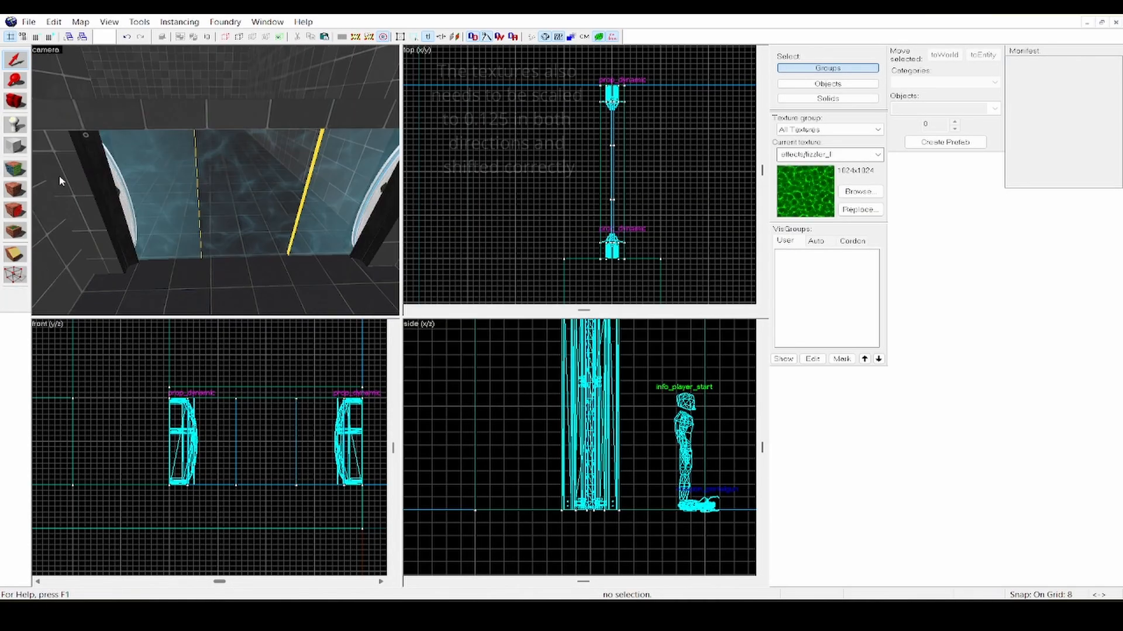
Step: Adjust the X texture shift of the effects/fizzler_l face on the left end field block
click(16, 169)
click(186, 193)
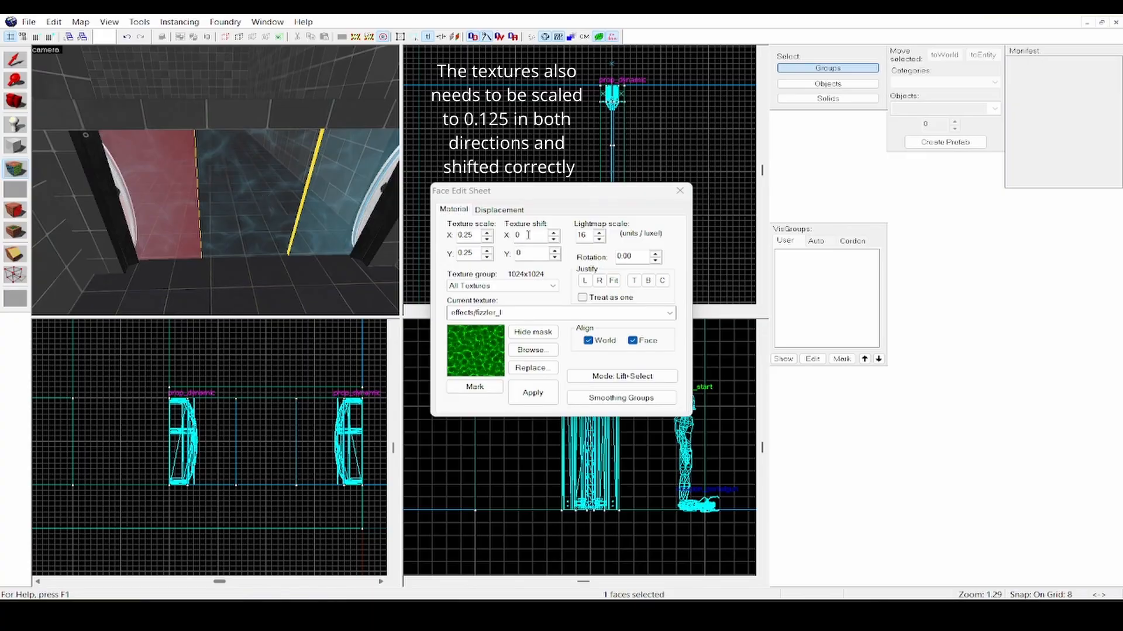
click(553, 235)
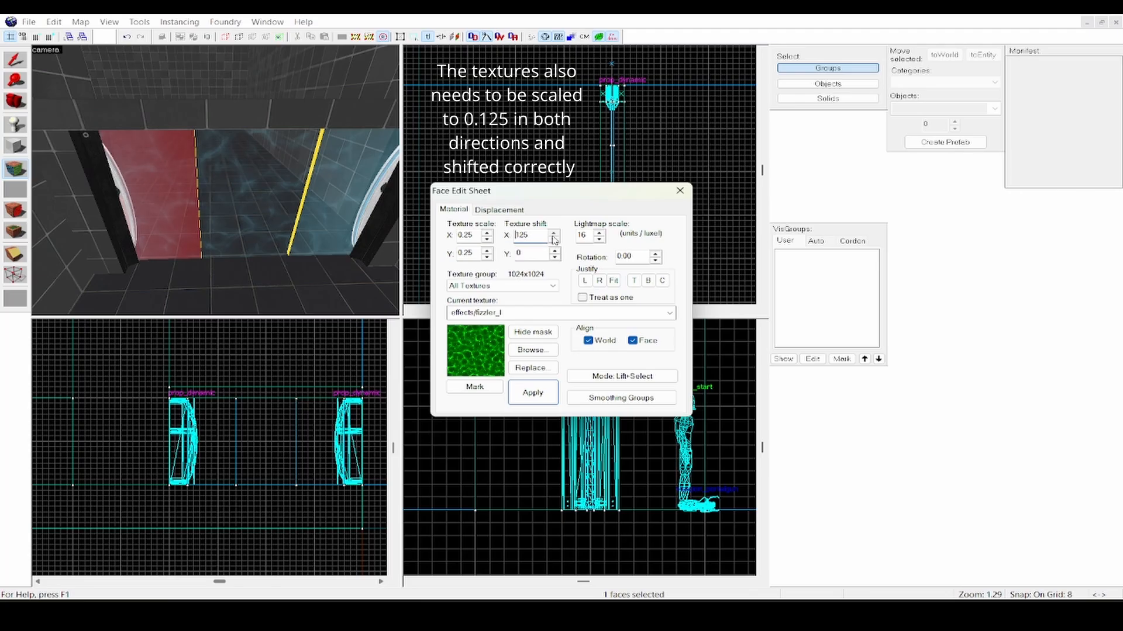
click(553, 236)
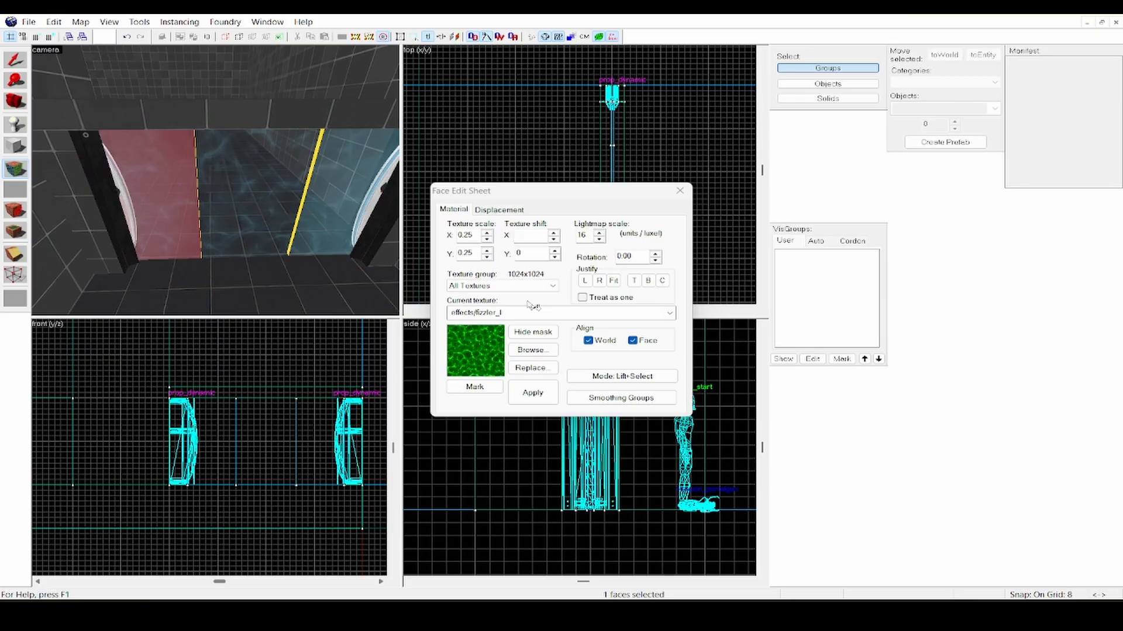
click(288, 206)
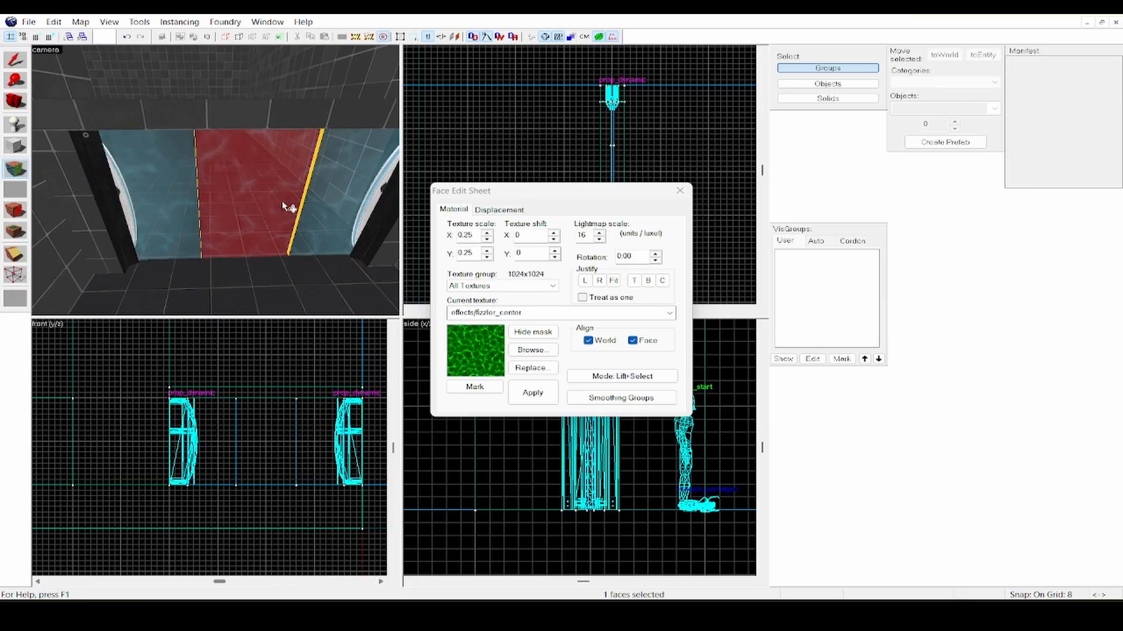
click(193, 201)
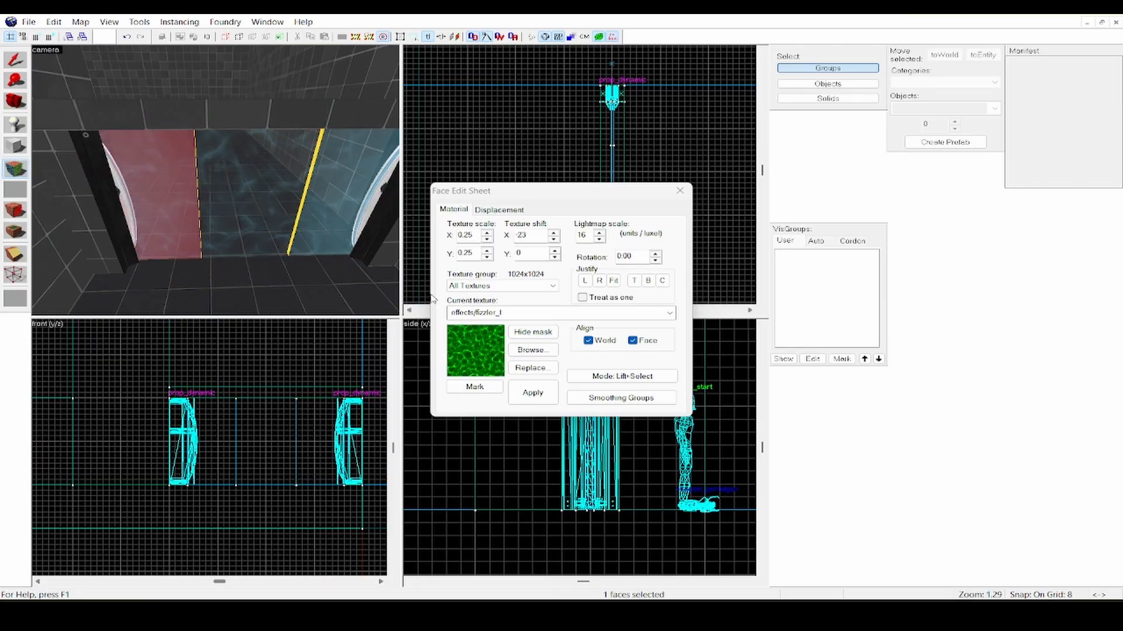
click(266, 237)
click(164, 218)
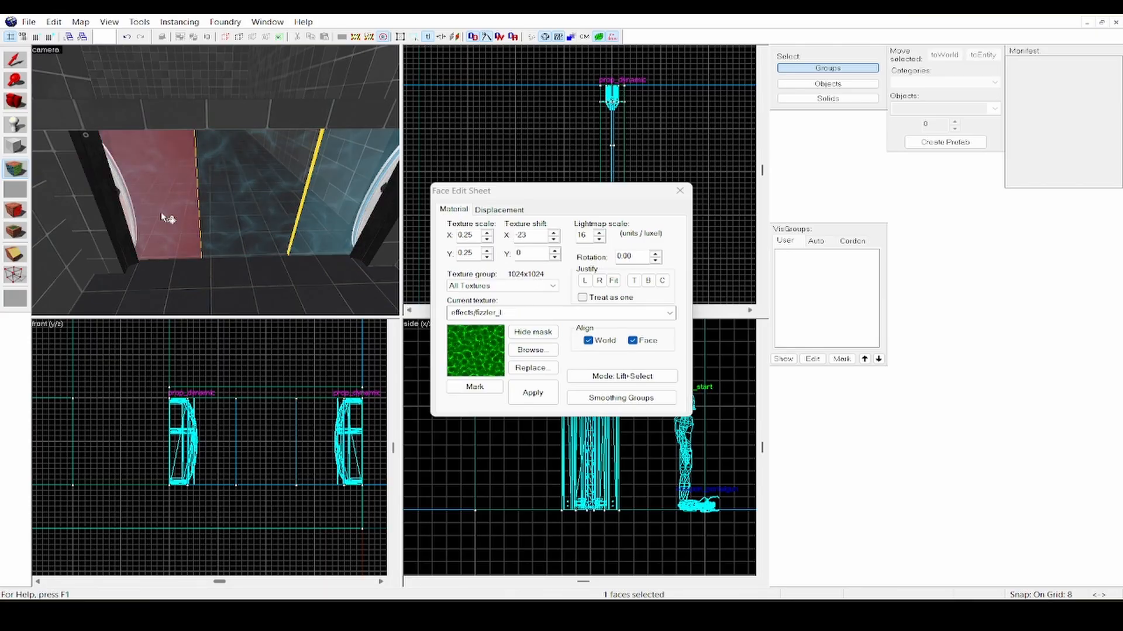
click(553, 239)
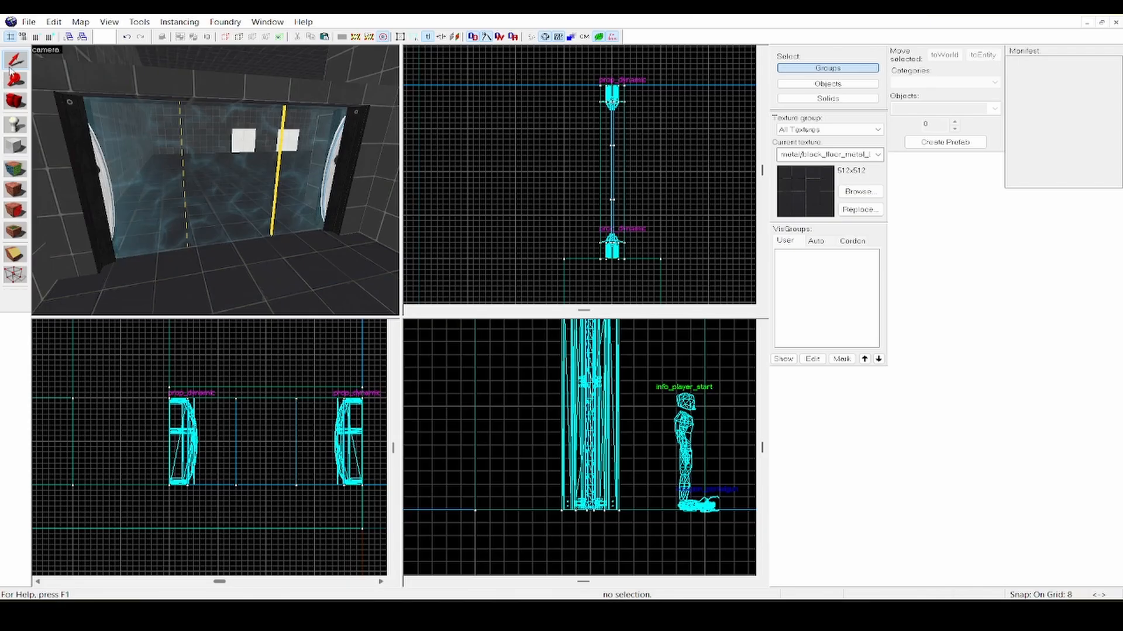
Step: Select all three field blocks and tie them to a single trigger_portal_cleanser entity
click(141, 164)
ctrl+click(246, 156)
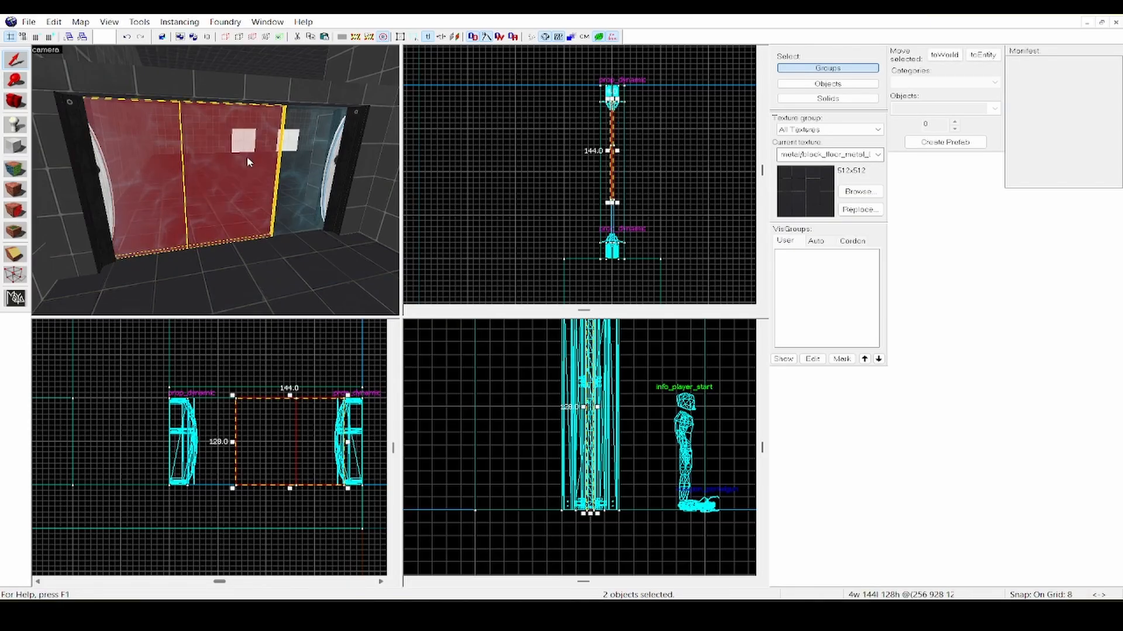
ctrl+click(304, 161)
key(ctrl+t)
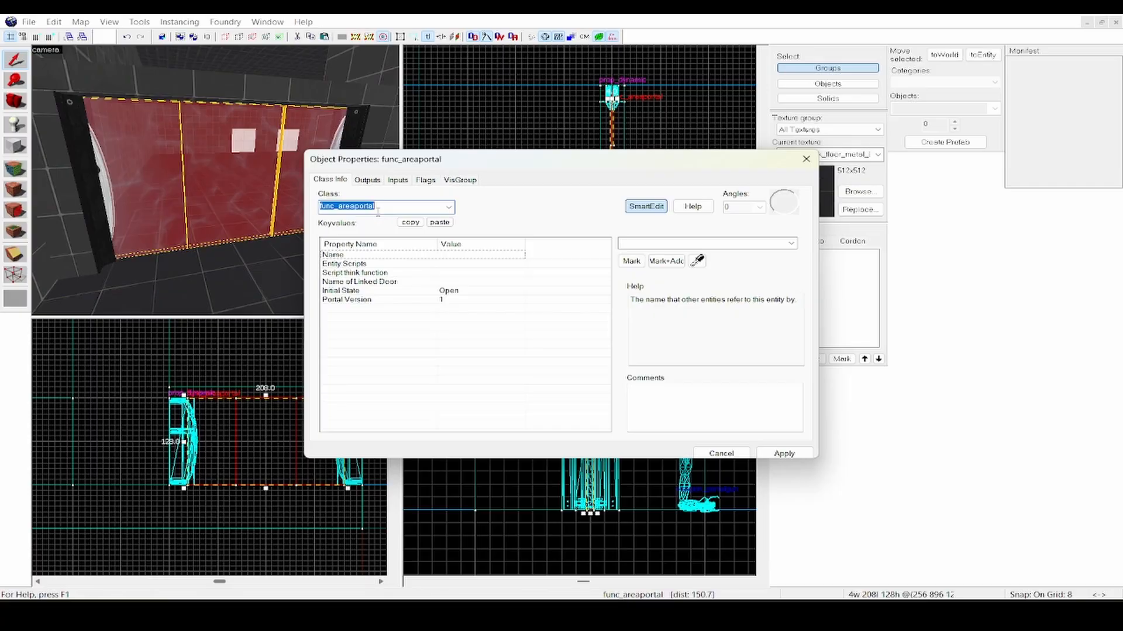
text(port)
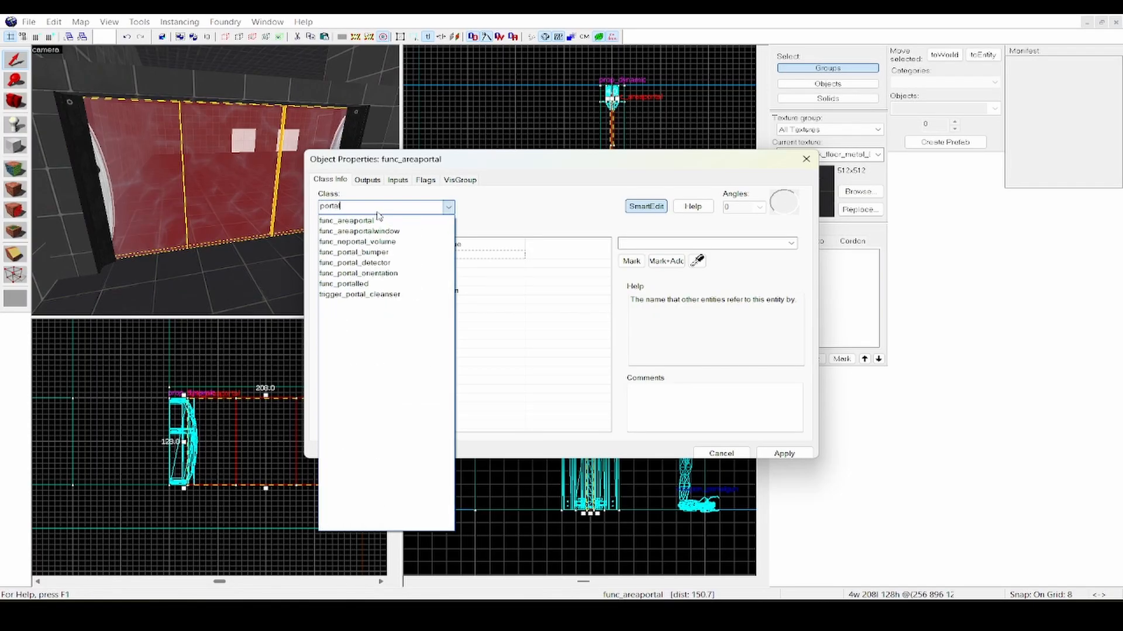
click(374, 294)
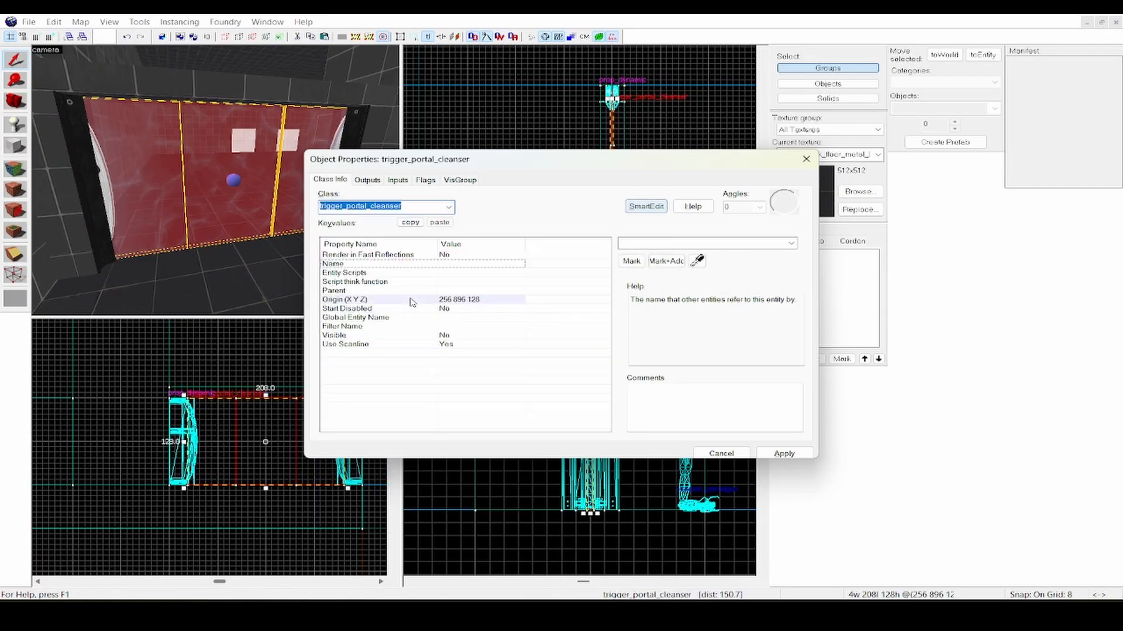
Step: Set the trigger_portal_cleanser's Visible property to Yes and apply the change
click(459, 335)
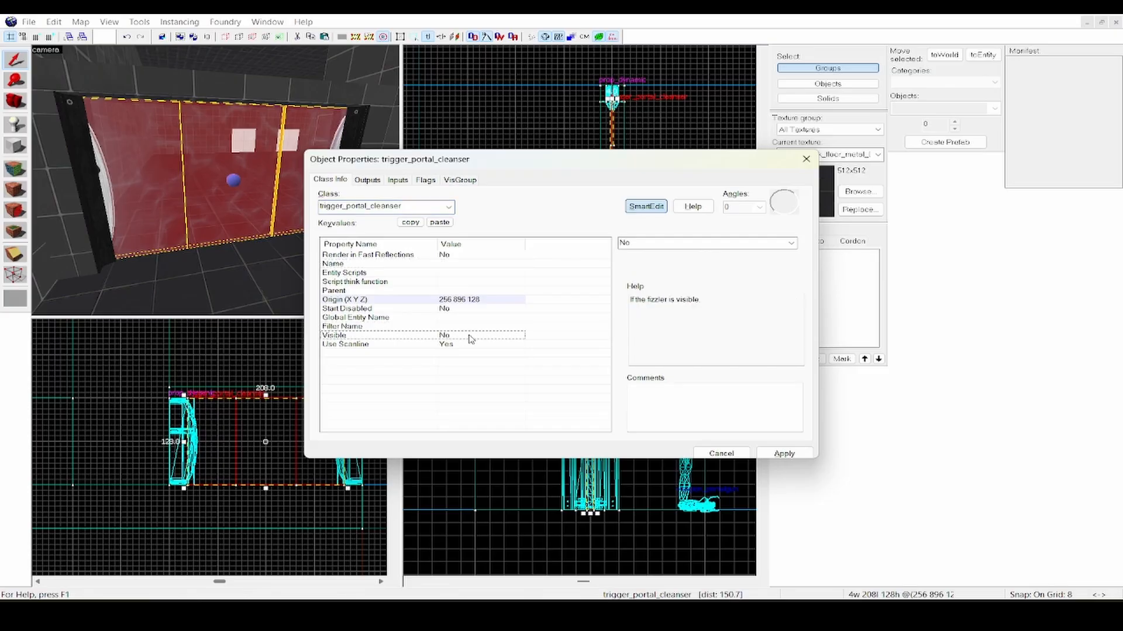
click(791, 243)
click(760, 262)
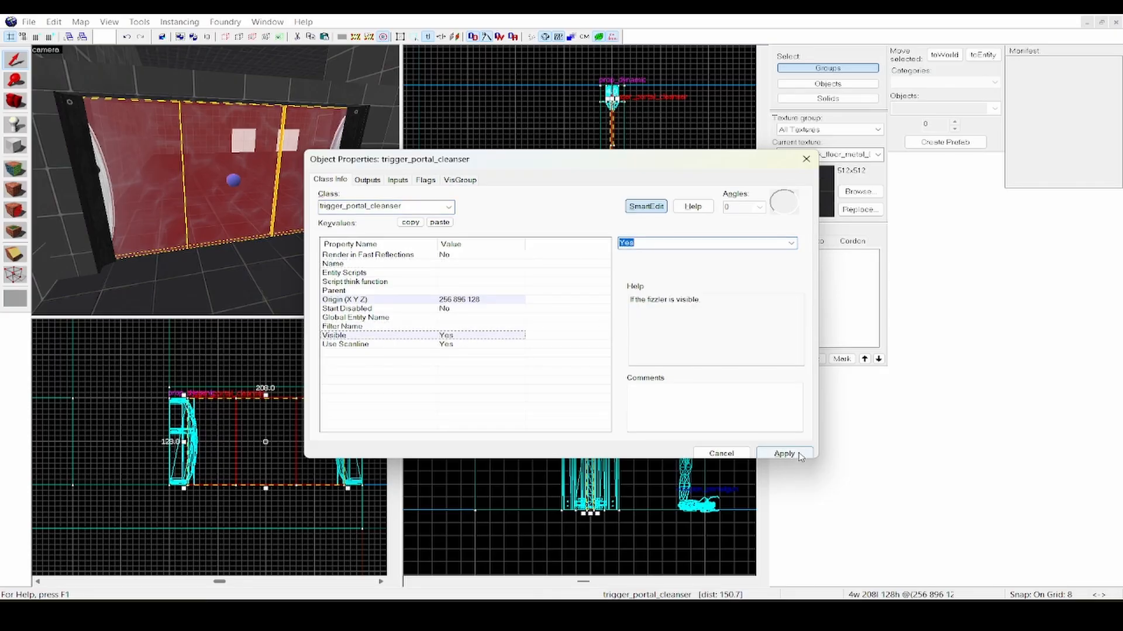
click(784, 453)
click(805, 159)
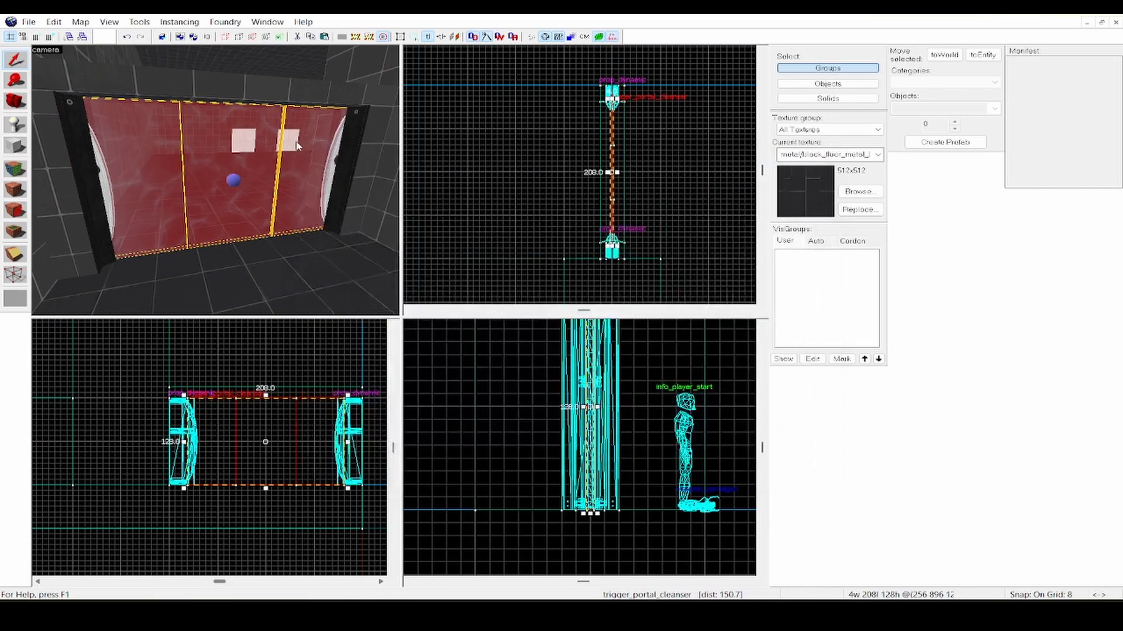
click(331, 259)
click(381, 230)
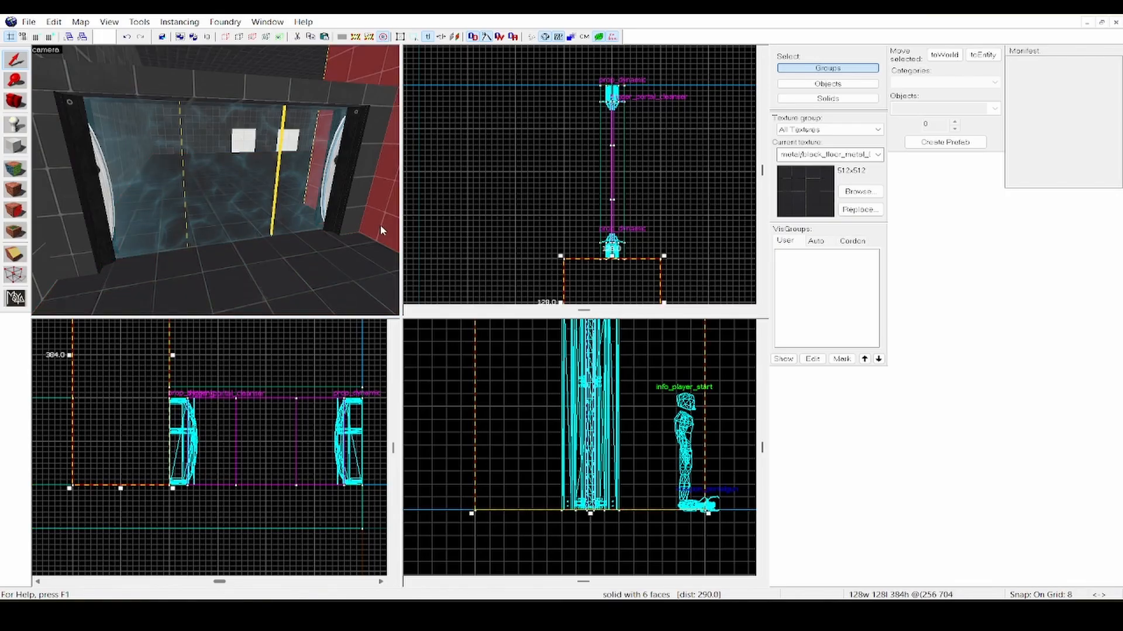
Step: Run the map in Portal 2 and test the fizzler by walking through it and firing both portals
key(F9)
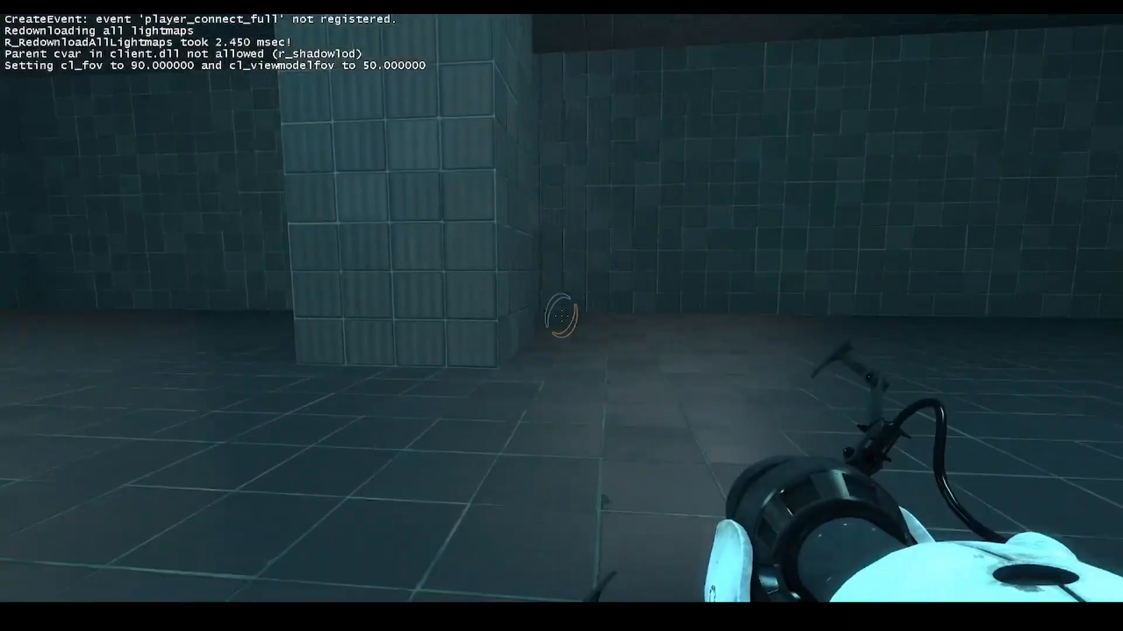
key(w)
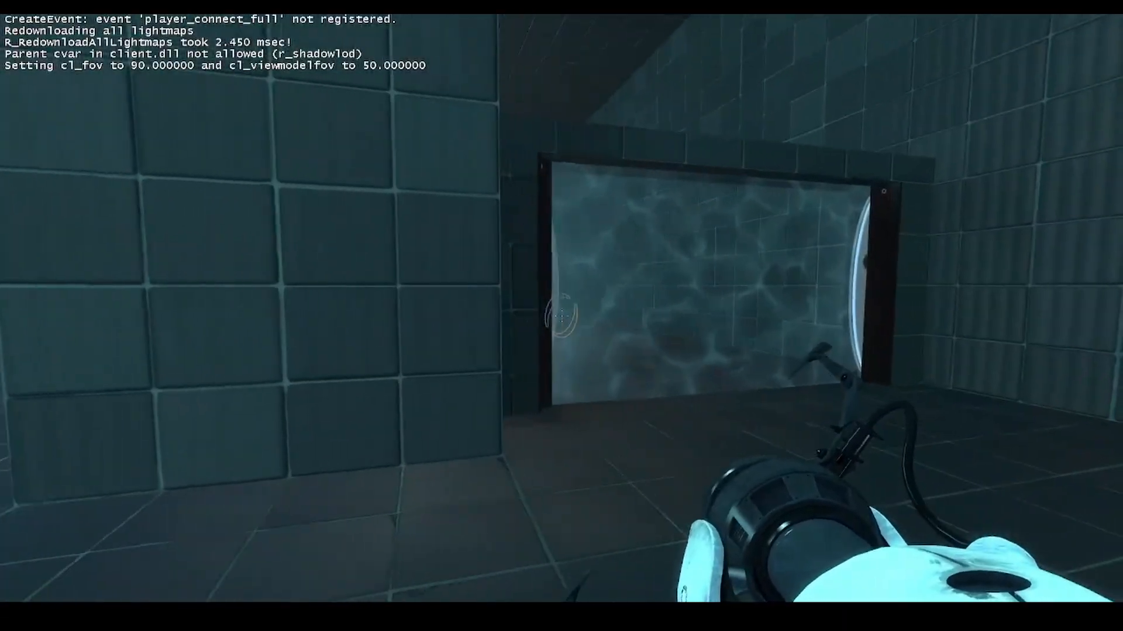
click(561, 316)
click(562, 316)
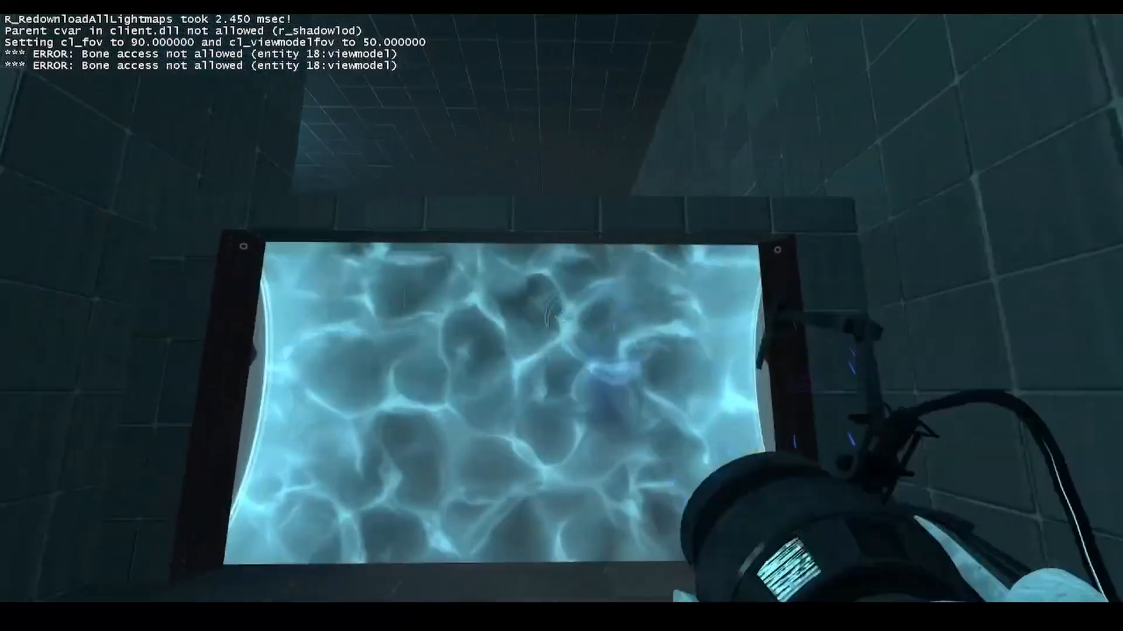
click(562, 316)
key(w)
click(562, 315)
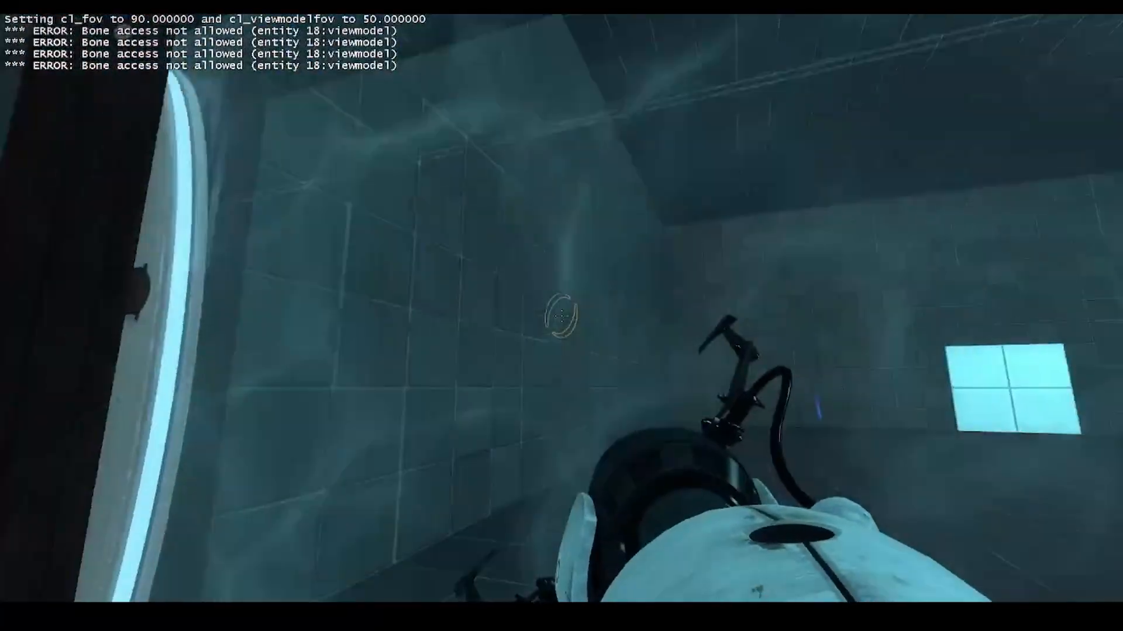
key(s)
right_click(561, 316)
right_click(562, 316)
key(w)
click(561, 315)
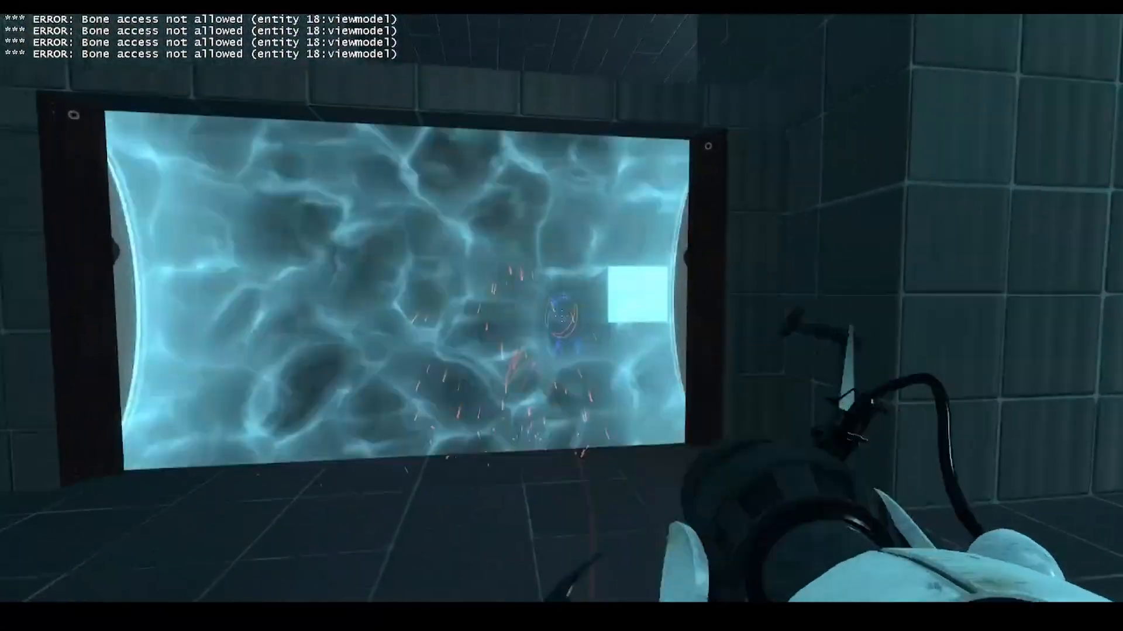
key(s)
right_click(561, 315)
key(w)
click(561, 316)
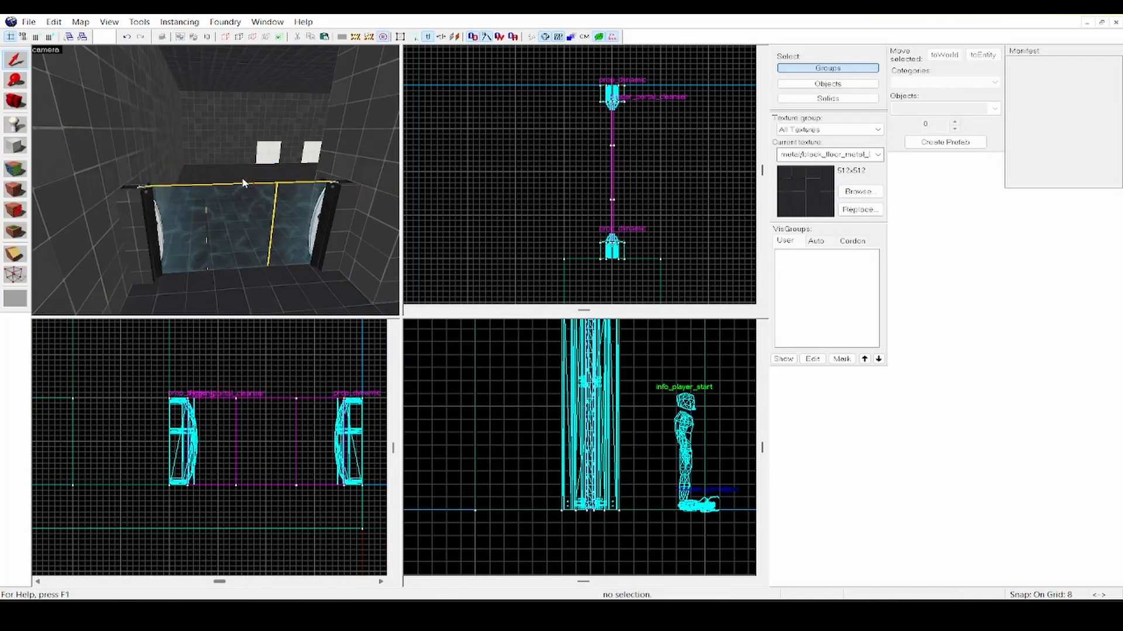
Step: Select the fizzler field, both emitter models and all framing blocks, and group the seven objects
drag(243, 195, 243, 196)
key(d)
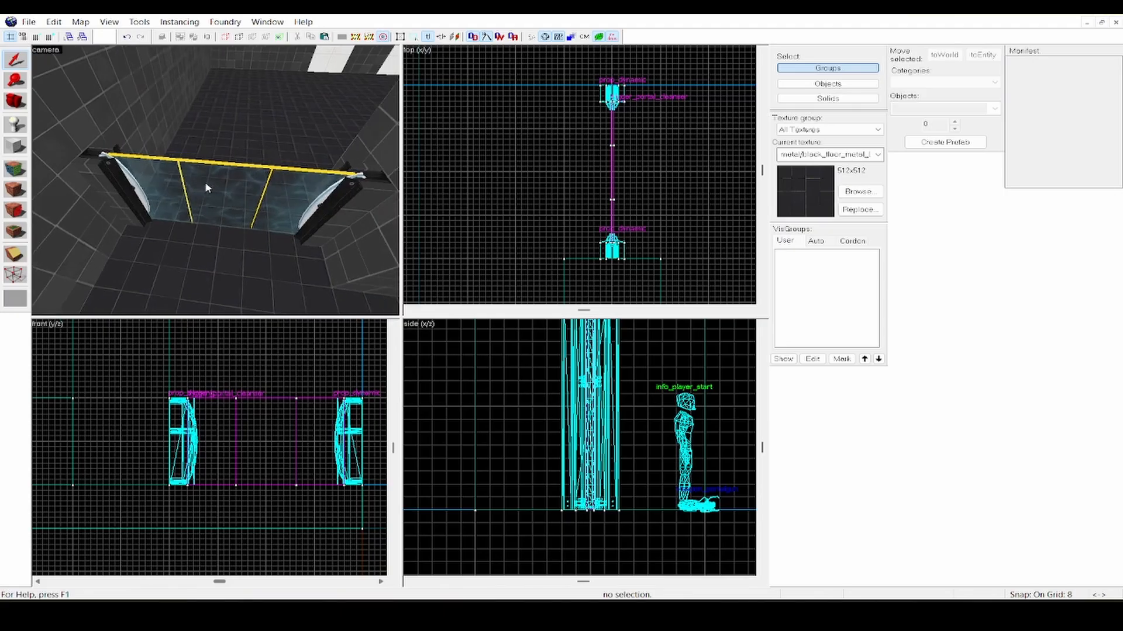
click(207, 191)
ctrl+click(116, 174)
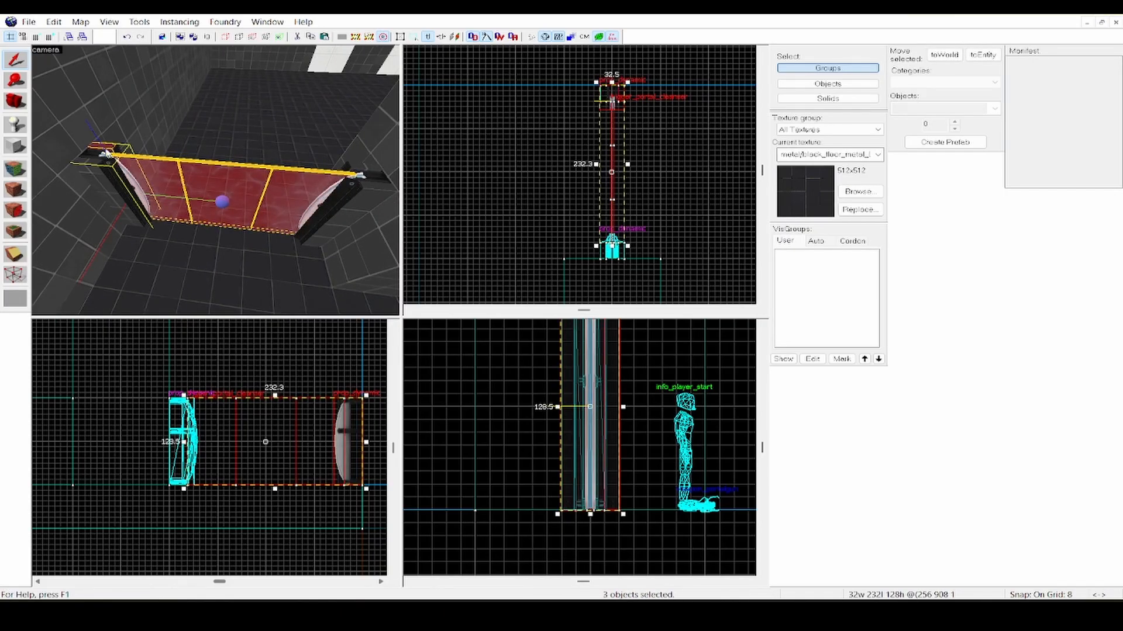
ctrl+click(94, 168)
ctrl+click(357, 177)
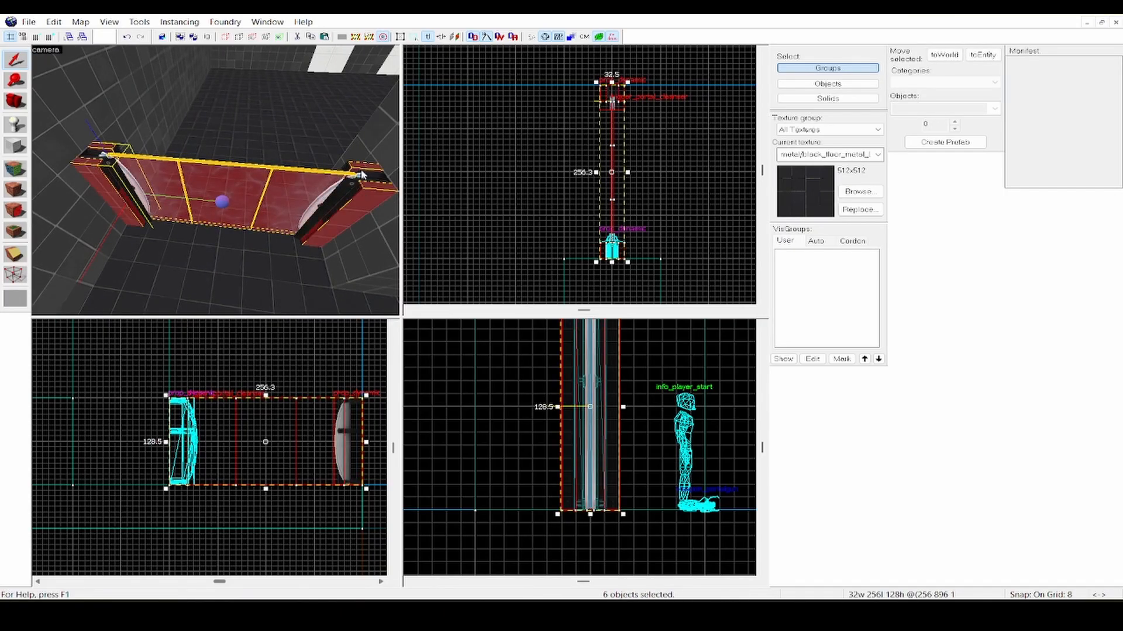
ctrl+click(364, 179)
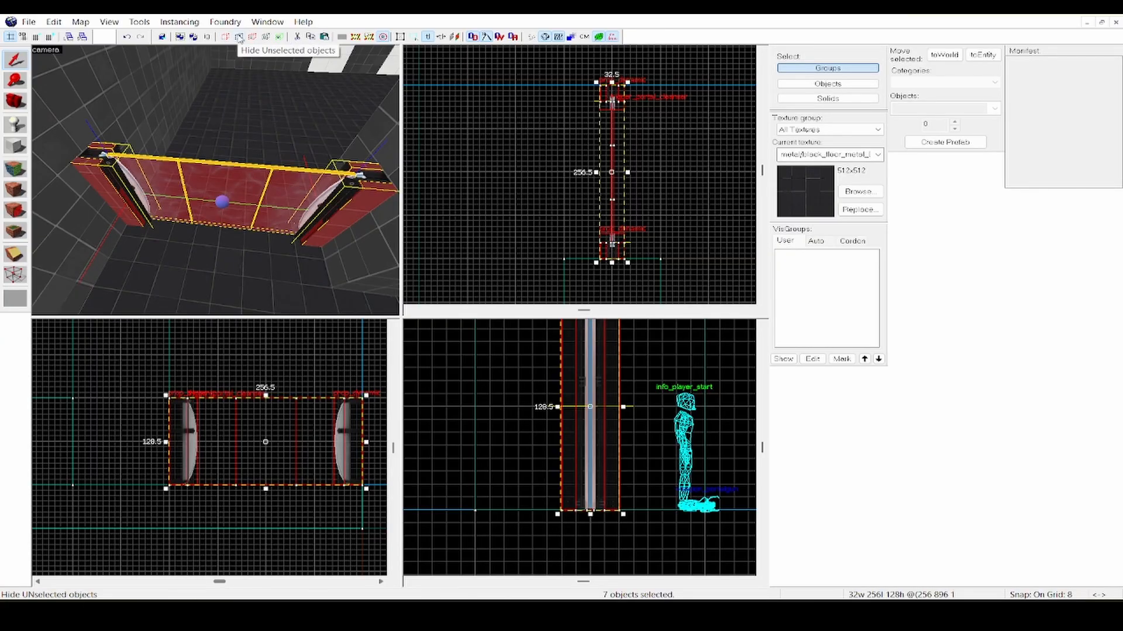
click(147, 24)
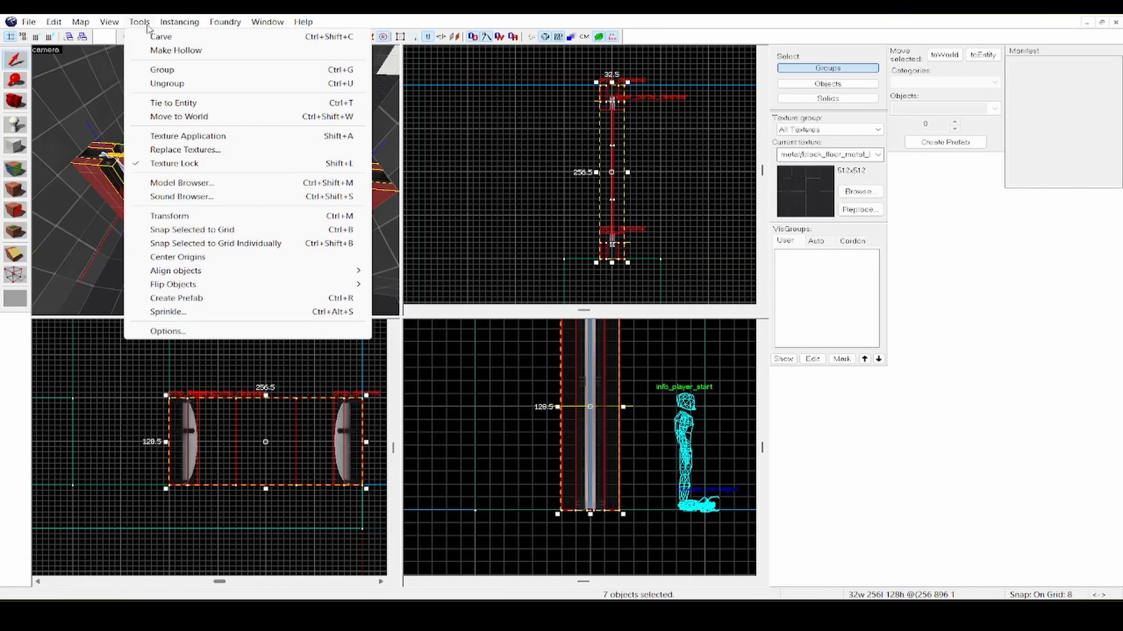
click(163, 70)
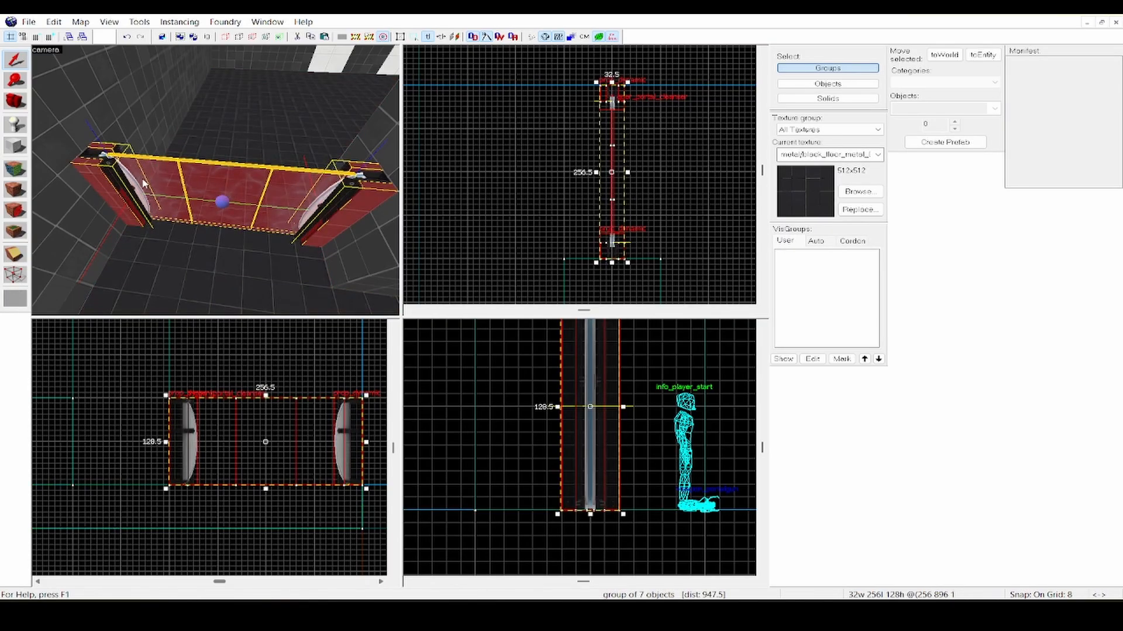
Step: Paste a copy of the grouped fizzler at the original's centre and stack it directly above the original
key(ctrl+shift+v)
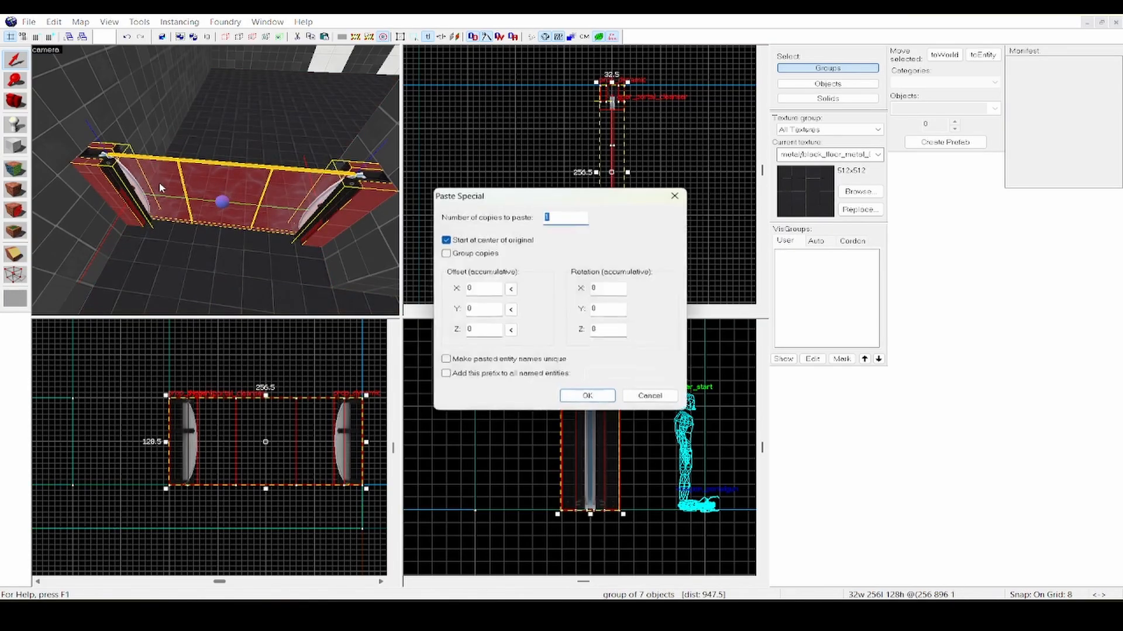
key(Return)
scroll(611, 484, down, 5)
scroll(568, 331, up, 2)
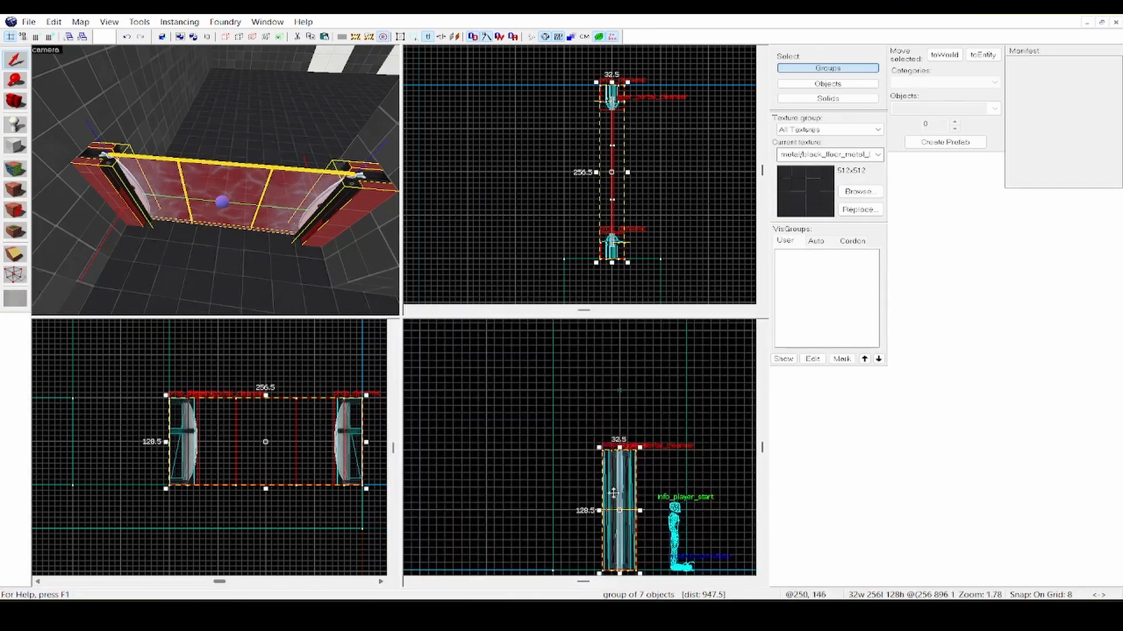
drag(615, 501, 615, 381)
scroll(624, 442, up, 8)
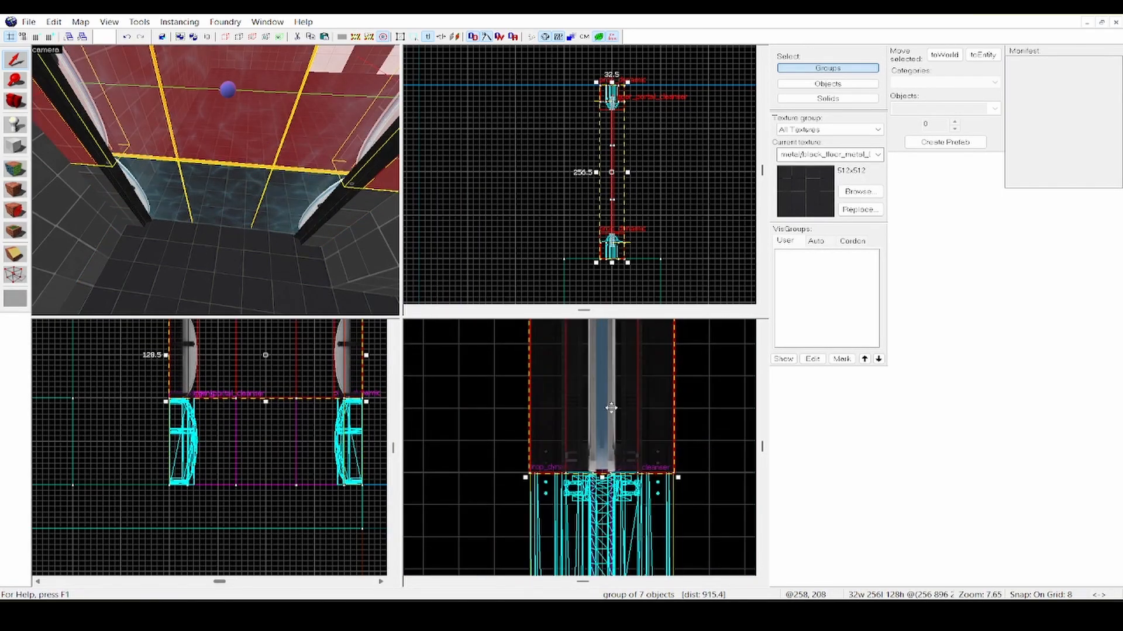
scroll(205, 141, down, 4)
Step: Paste another copy of the grouped fizzler and stack it above the second one, up to the ceiling
key(ctrl+shift+v)
key(Return)
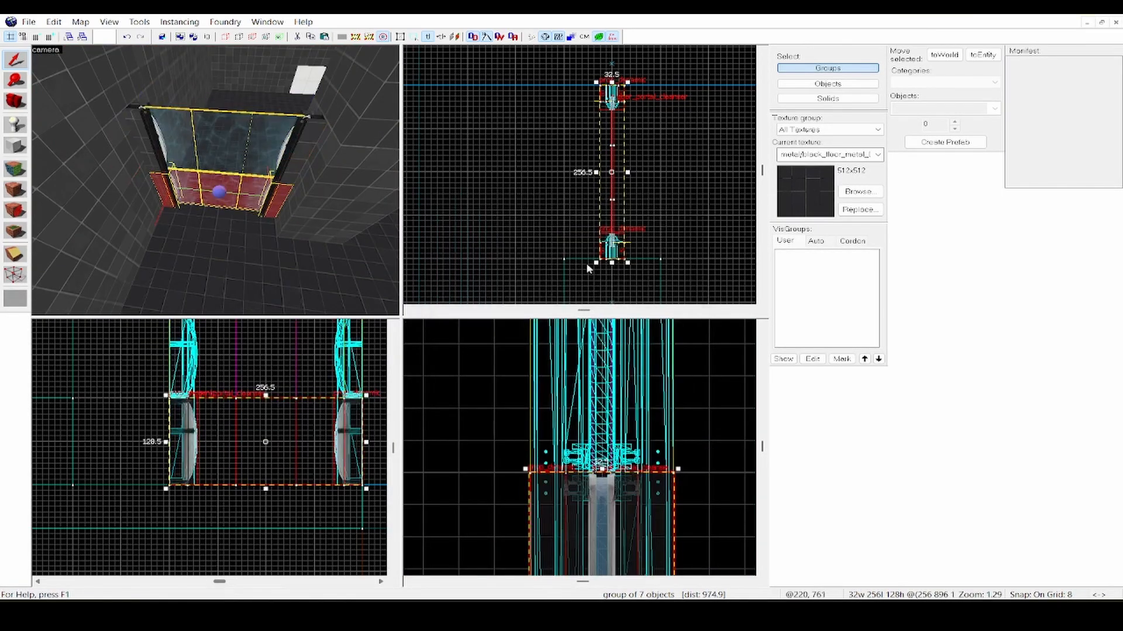
scroll(620, 480, down, 5)
drag(621, 480, 607, 322)
scroll(606, 379, down, 4)
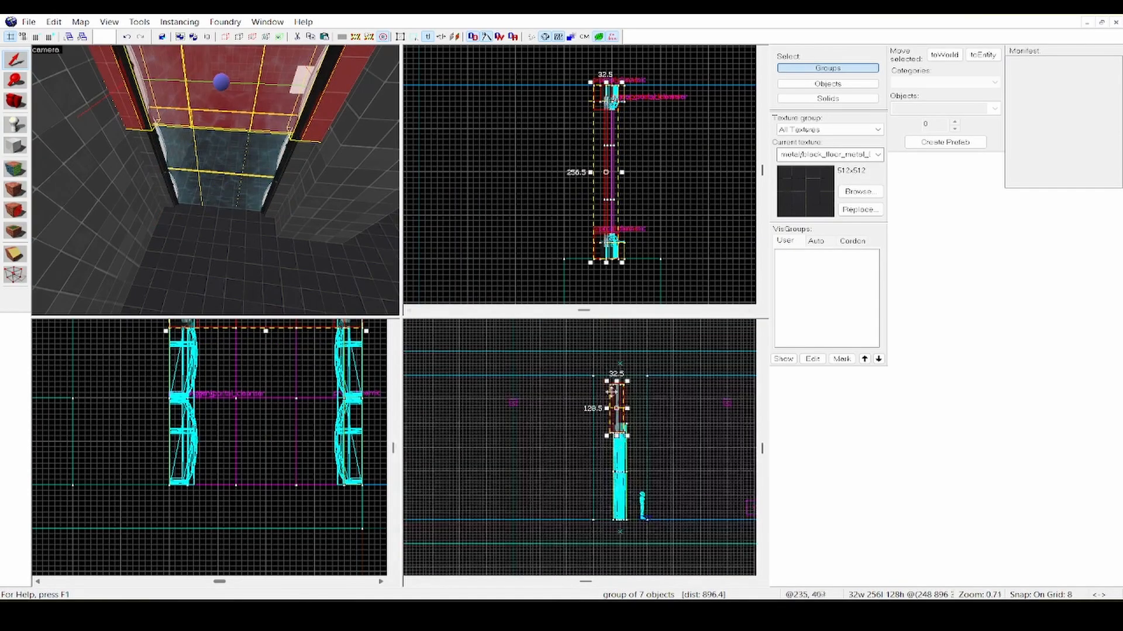
scroll(607, 379, up, 4)
drag(635, 447, 636, 422)
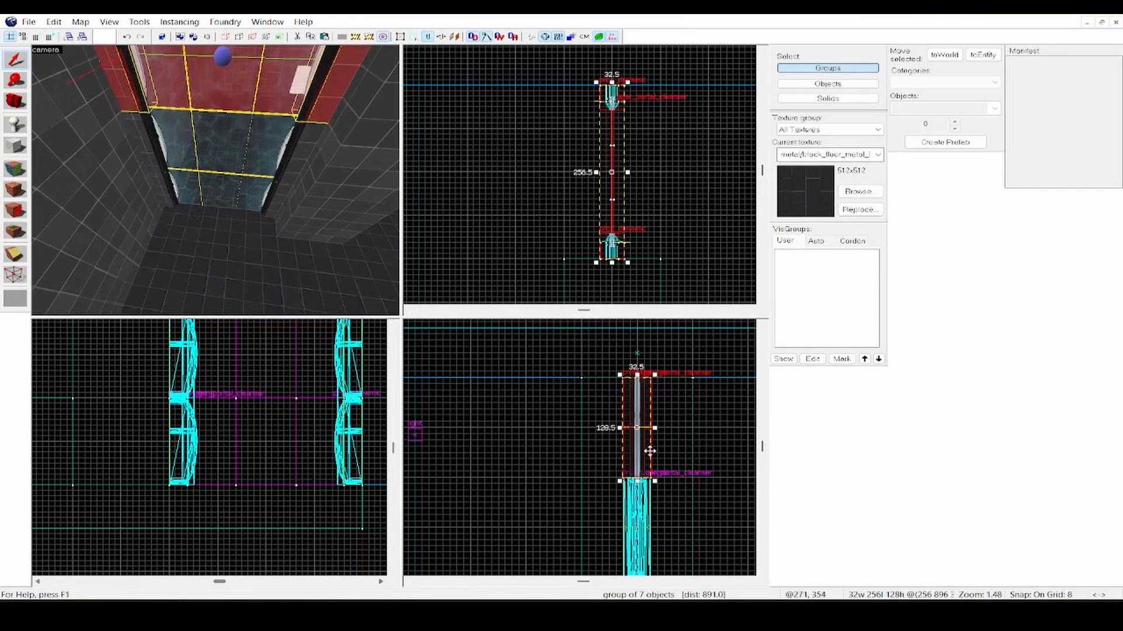
Step: Examine the stack of three fizzler groups from several angles, checking each group's alignment
click(315, 244)
scroll(295, 227, up, 1)
click(224, 180)
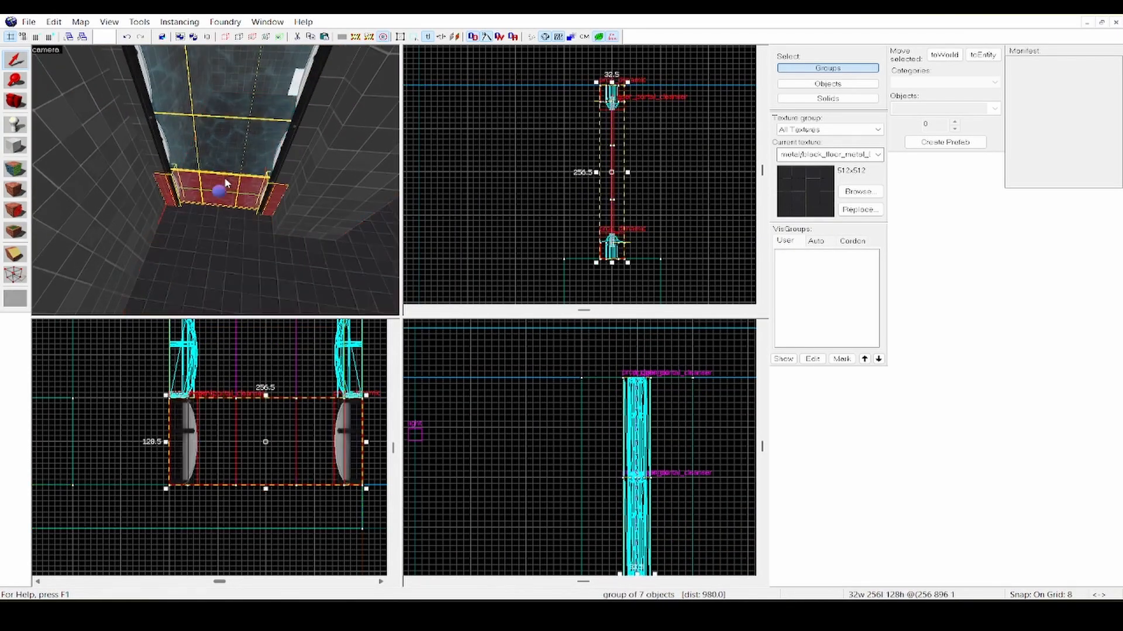
click(223, 155)
click(218, 87)
click(230, 173)
click(233, 171)
key(d)
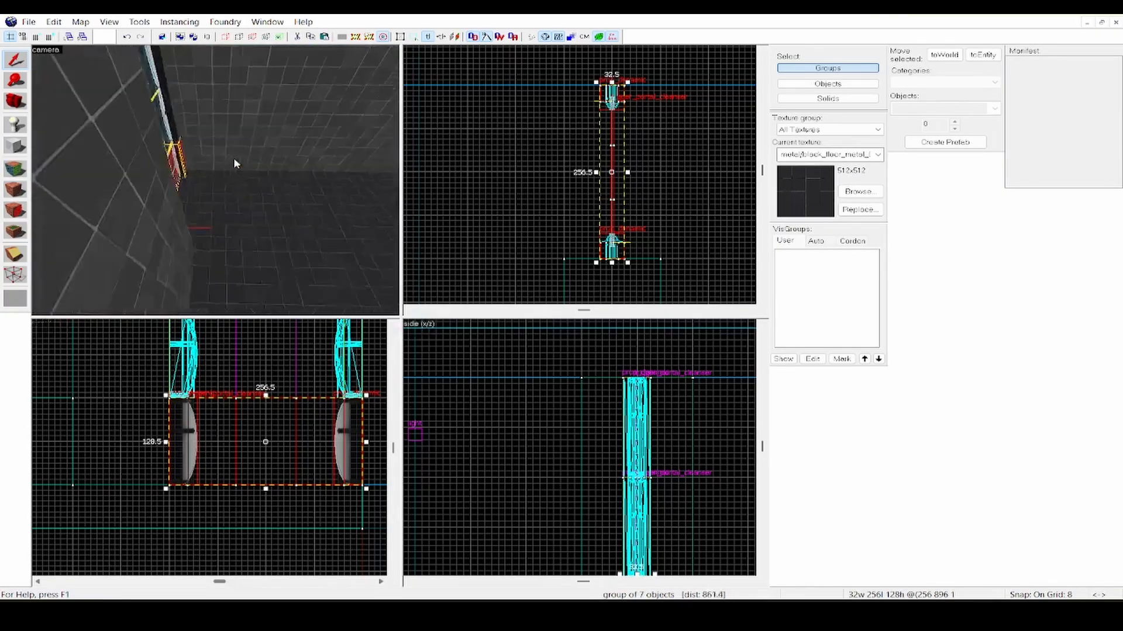
key(a)
key(w)
key(Left)
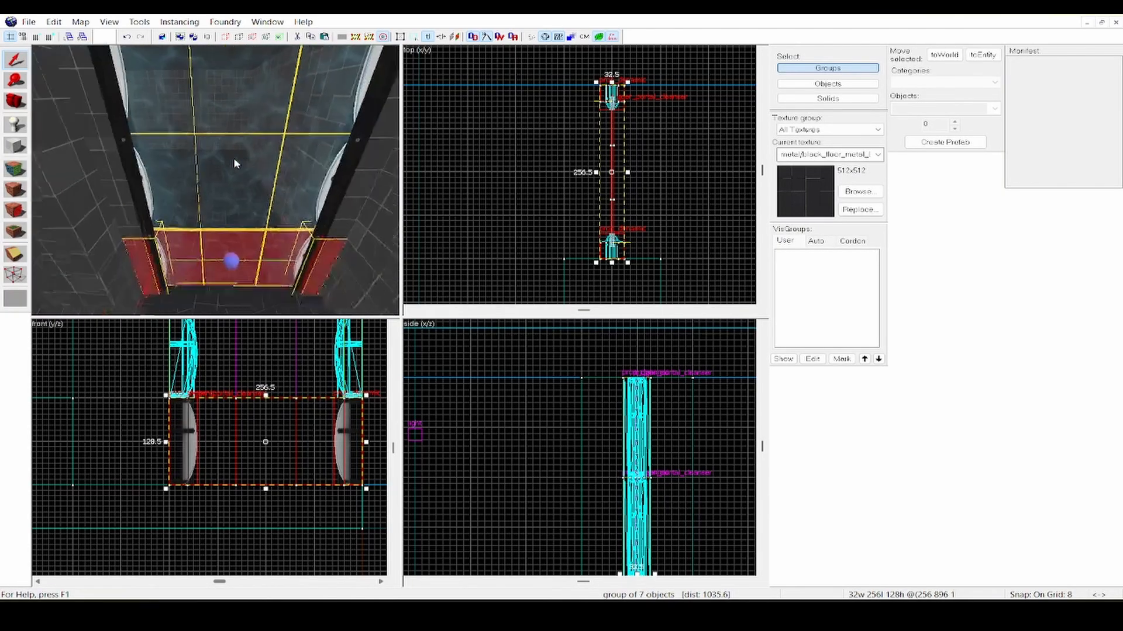
key(d)
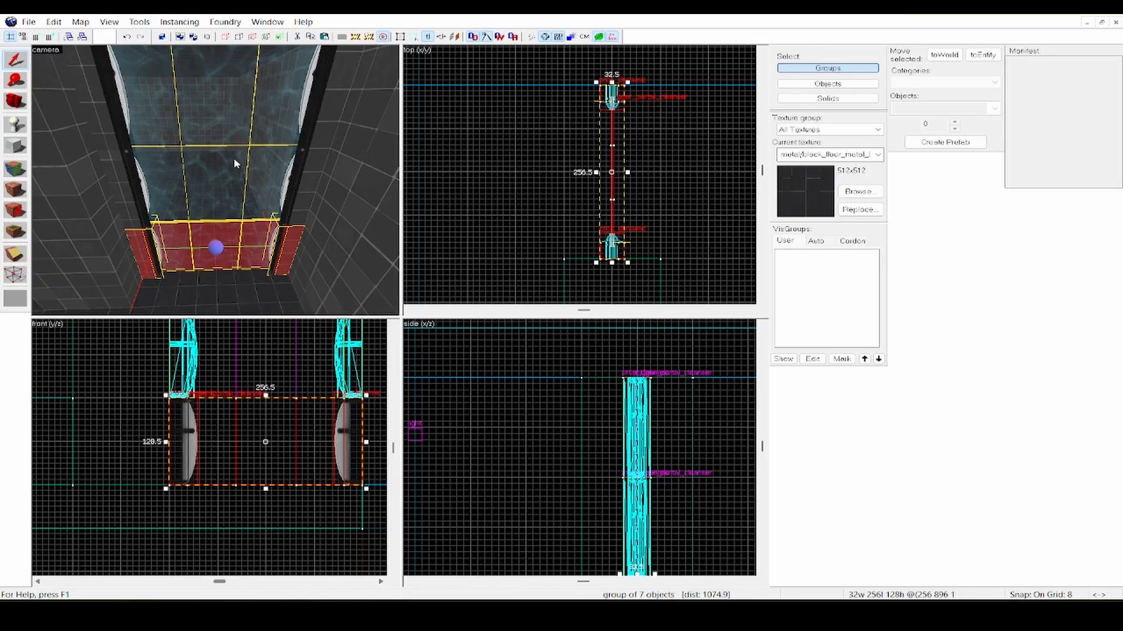
click(233, 158)
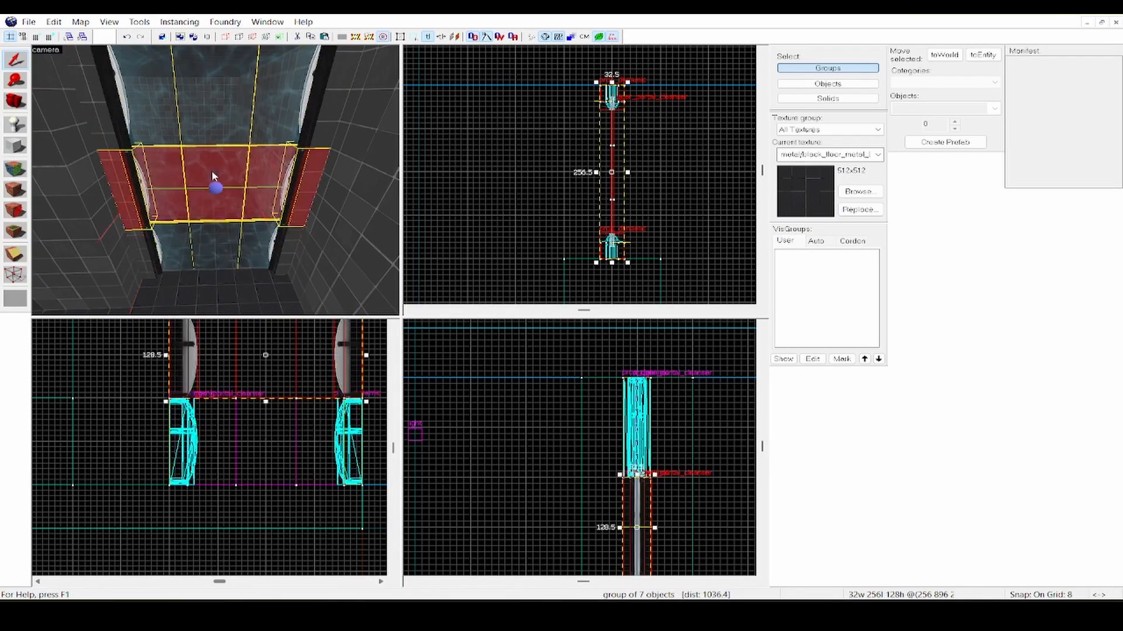
Step: Select the three stacked trigger_portal_cleanser fields as individual objects and open their shared Name property
click(200, 120)
key(Down)
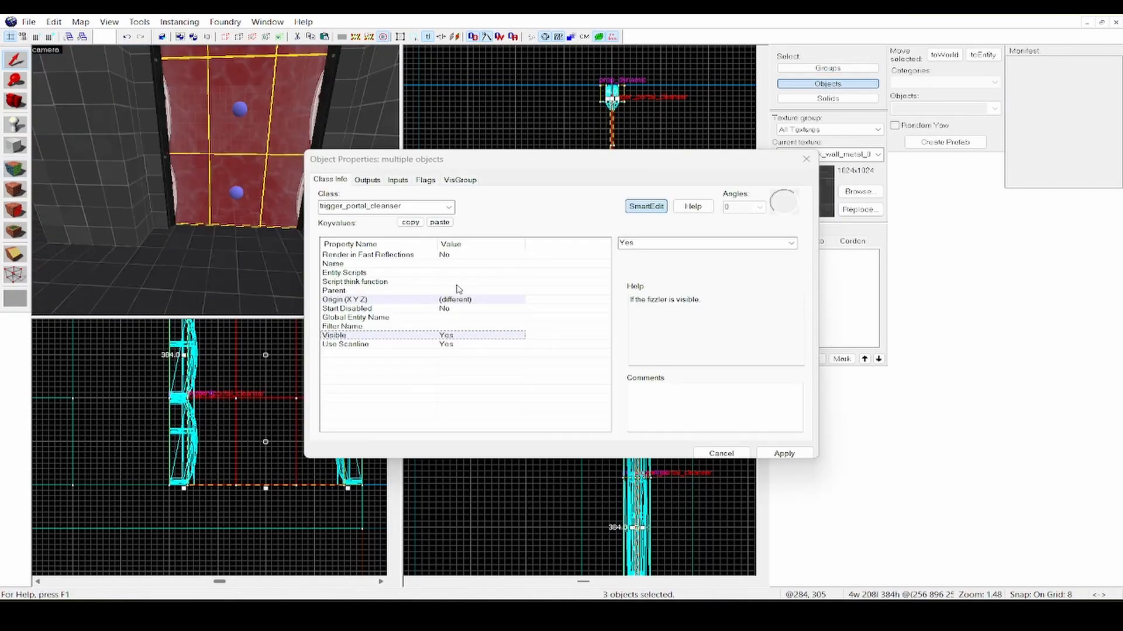
click(453, 282)
click(450, 273)
click(449, 264)
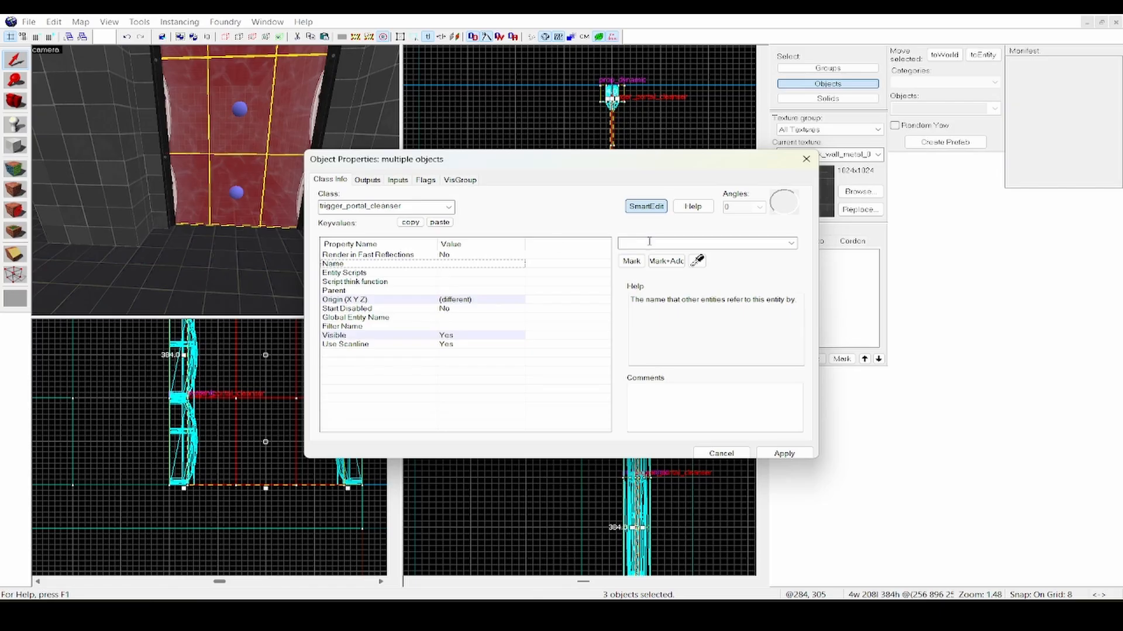
text(fizzler)
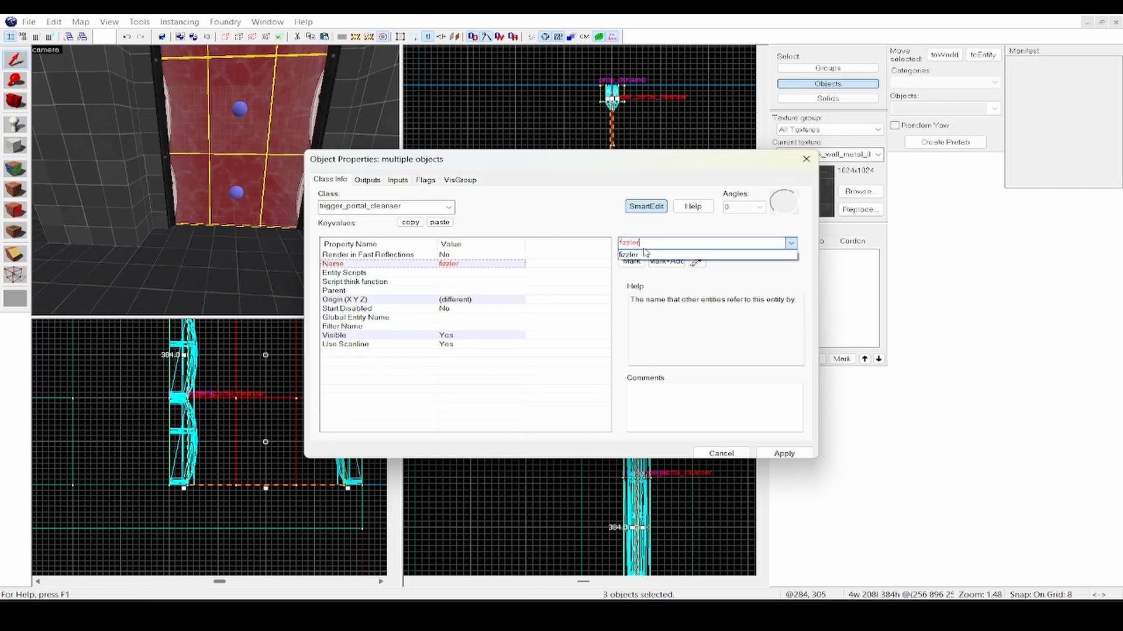
key(BackSpace)
key(BackSpace)
key(BackSpace)
key(BackSpace)
key(BackSpace)
key(BackSpace)
key(BackSpace)
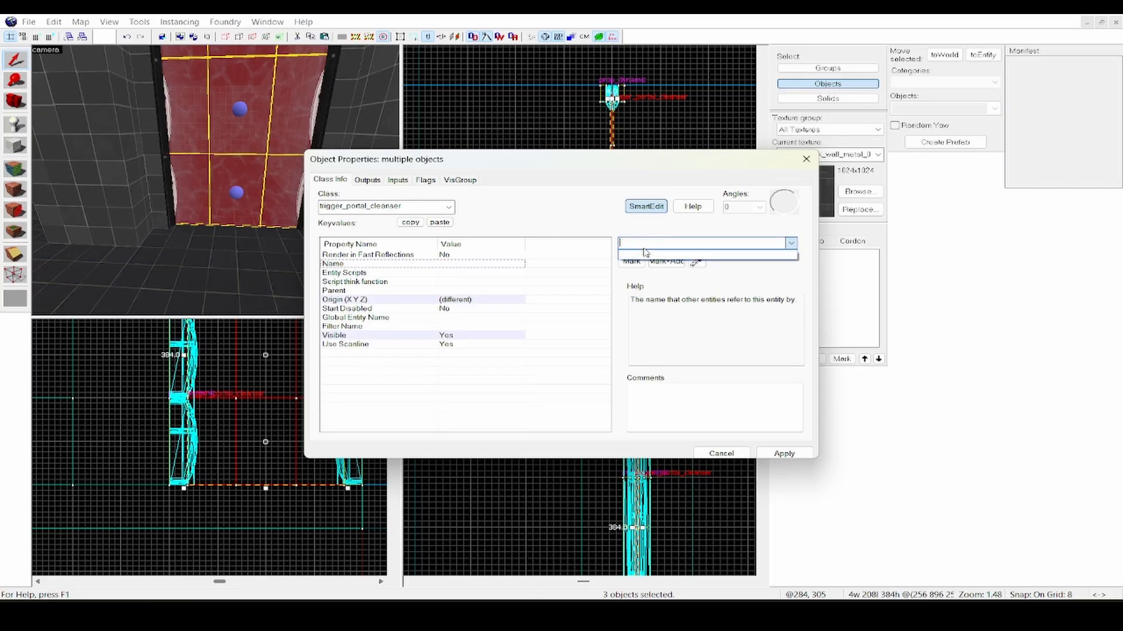
Step: Name the three selected trigger_portal_cleanser fields fizzler_brush and close their properties
text(fi)
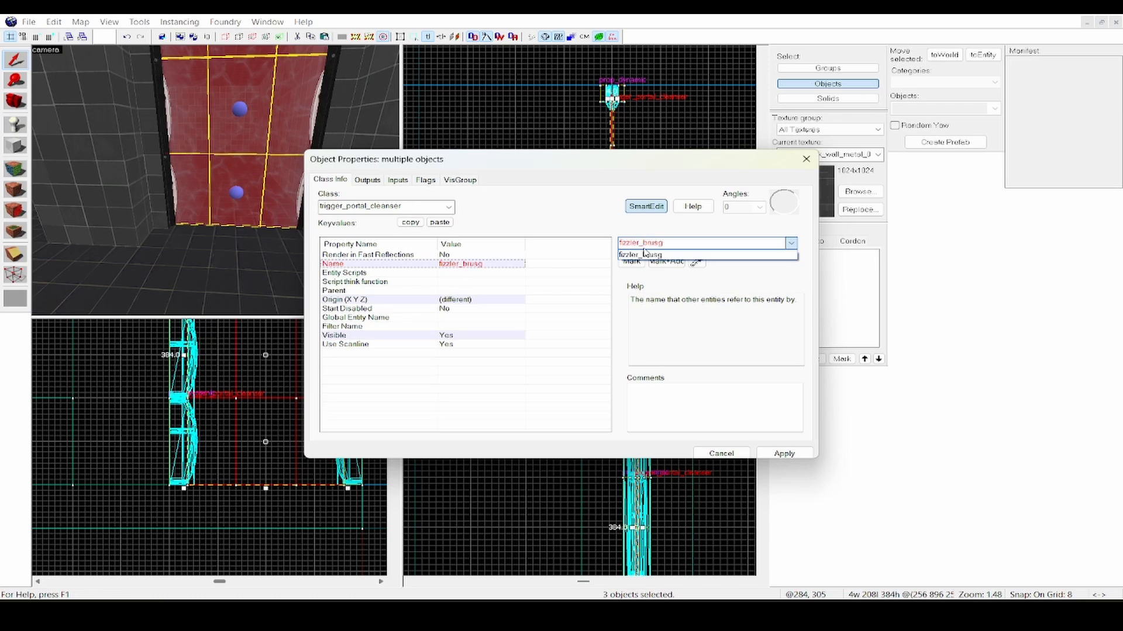
text(zzler_brush)
key(Return)
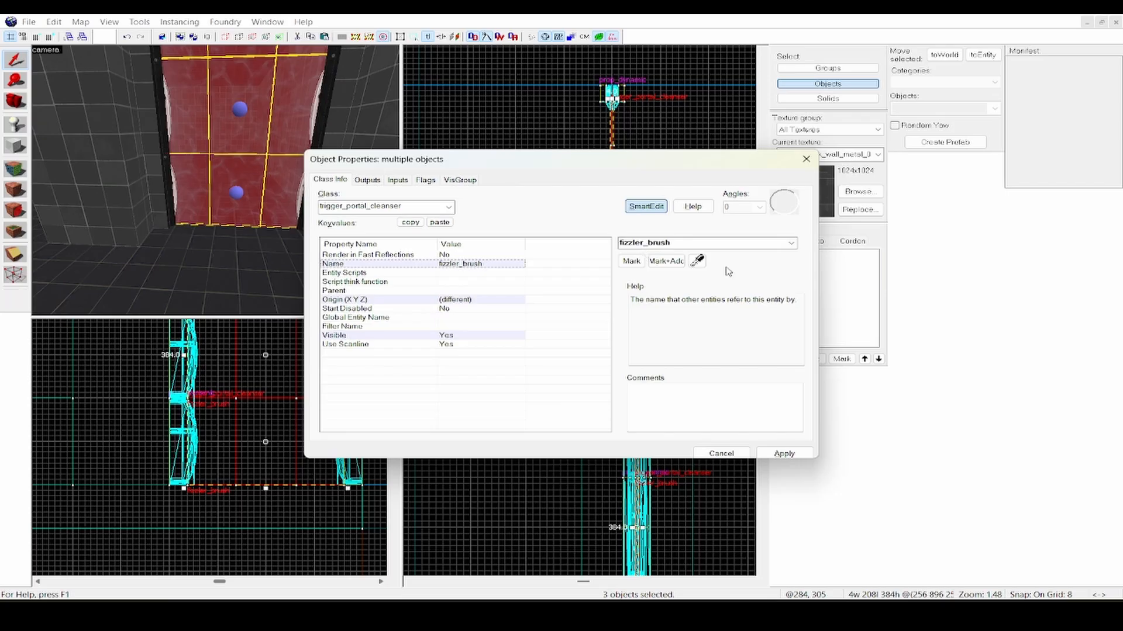
click(806, 159)
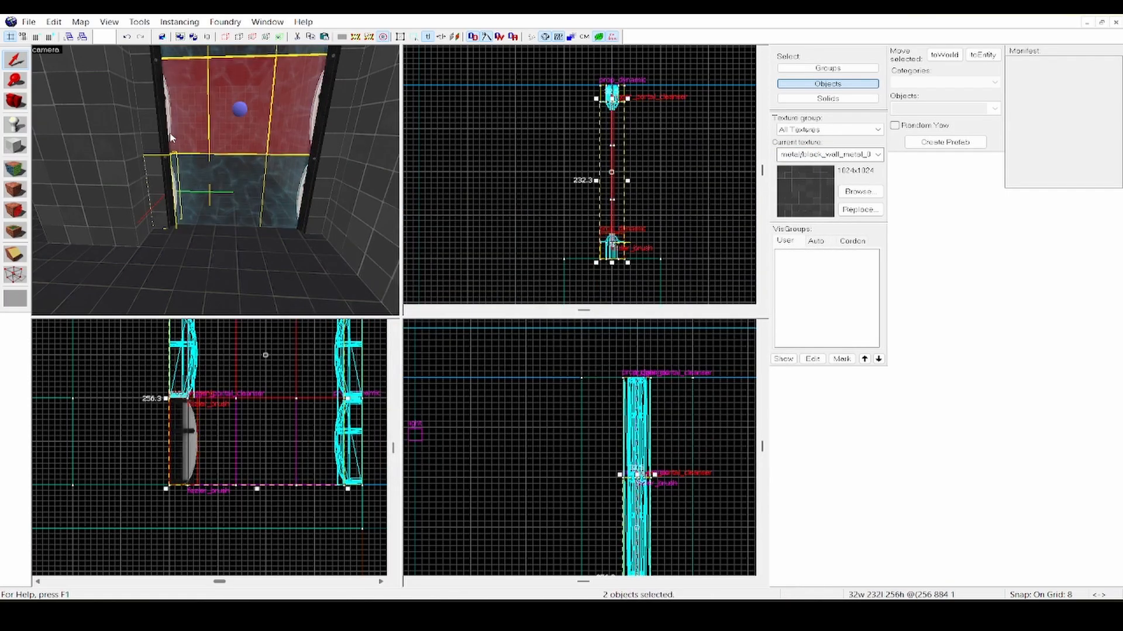
Step: Select all six prop_dynamic emitter models along both sides of the fizzlers and name them fizzler_emitter
ctrl+click(253, 140)
ctrl+click(318, 125)
ctrl+click(310, 180)
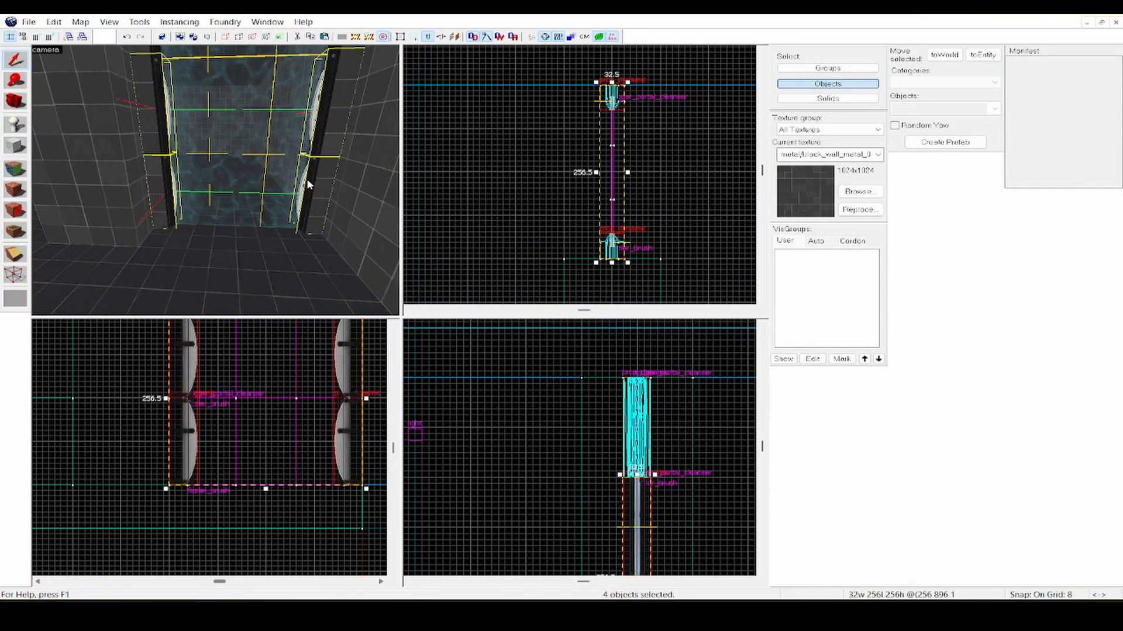
scroll(304, 175, down, 2)
ctrl+click(258, 81)
ctrl+click(182, 83)
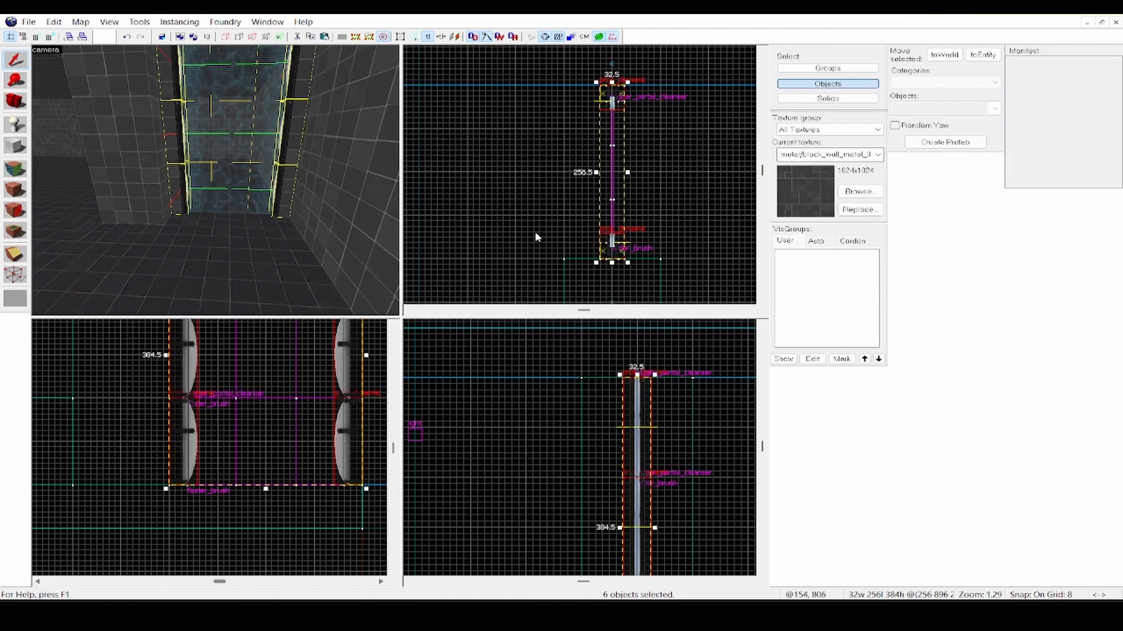
right_click(614, 243)
click(656, 518)
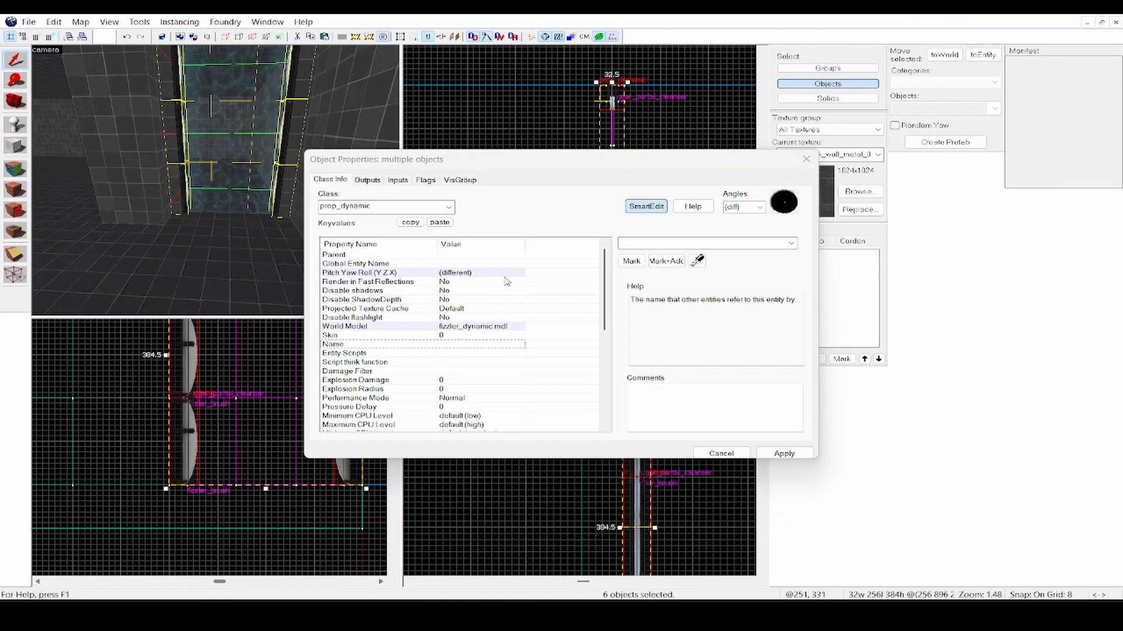
text(fizzler_emitte)
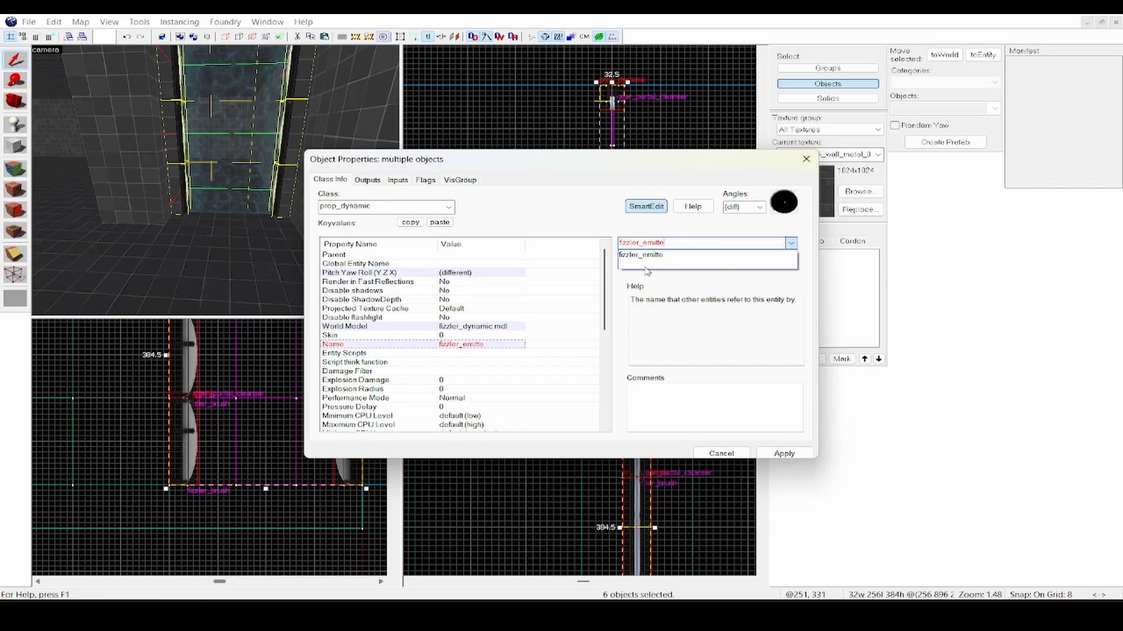
text(r)
key(Return)
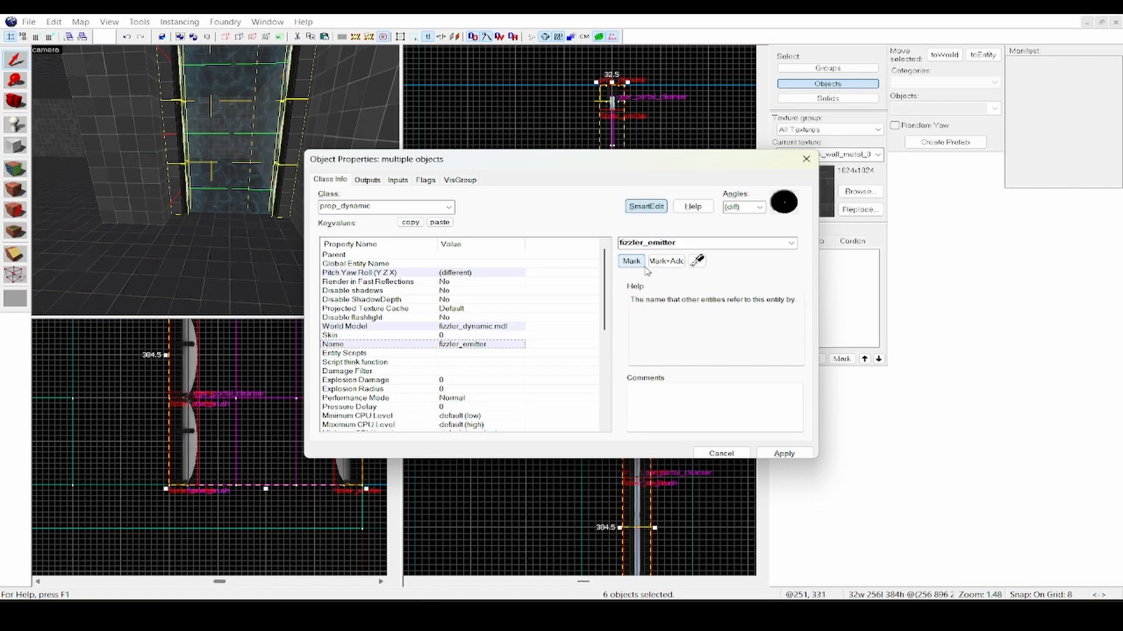
click(799, 163)
Step: Place a point entity on the floor in front of the fizzler and change its class to prop_button
click(21, 120)
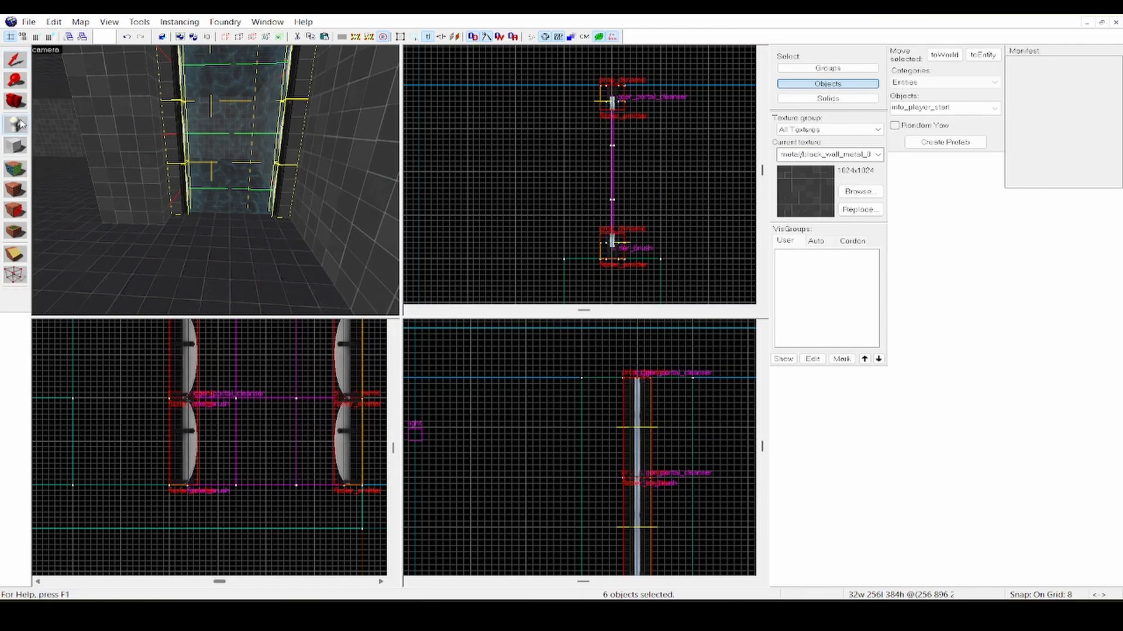
click(226, 236)
click(14, 59)
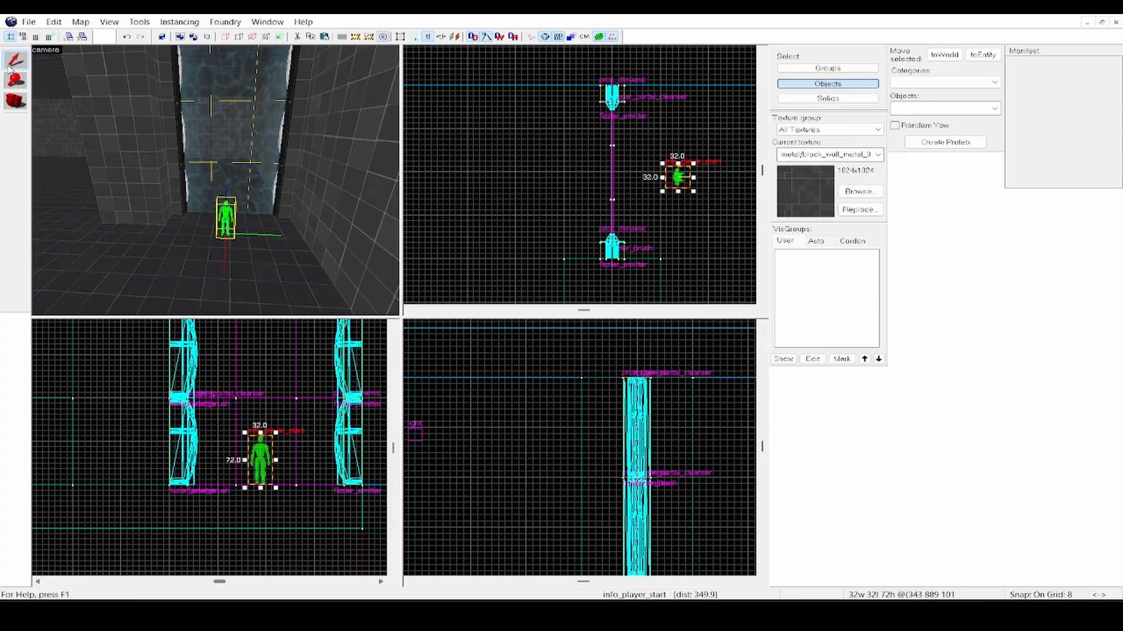
double_click(225, 212)
double_click(348, 208)
text(butto)
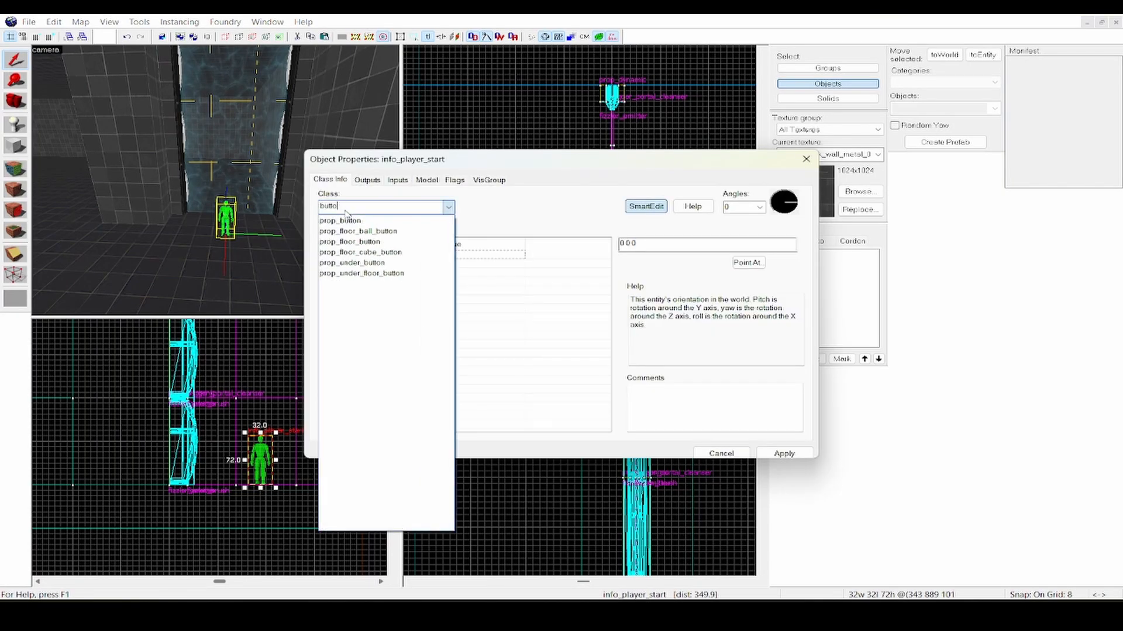
text(n)
click(344, 220)
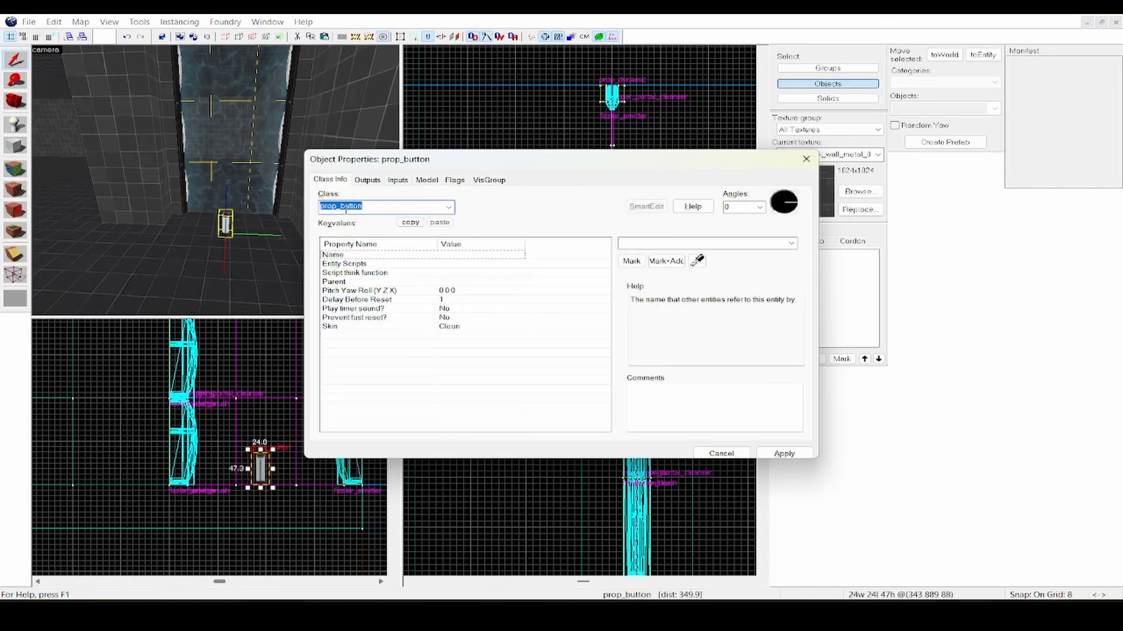
click(806, 159)
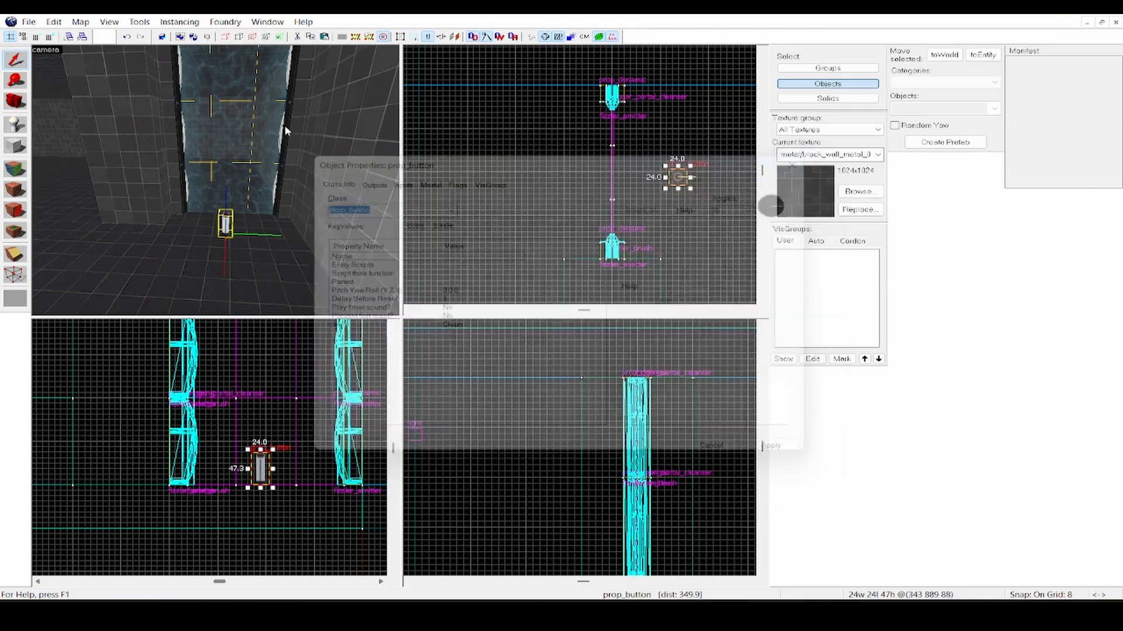
Step: Enable the Physics Objects flag on all three fizzler_brush fields and apply the change
double_click(220, 80)
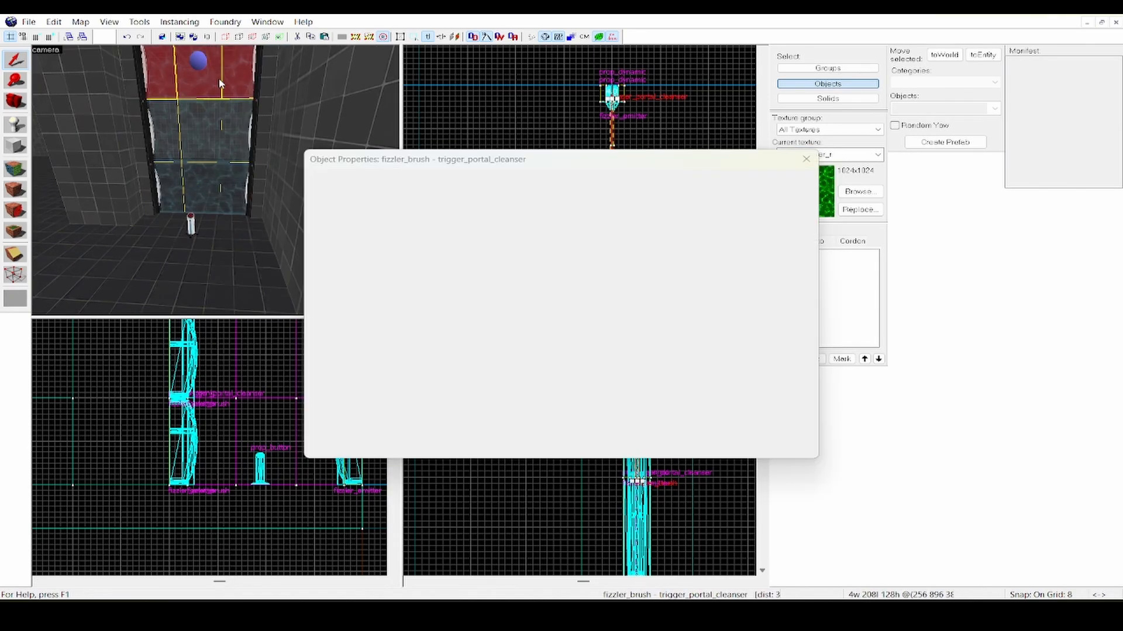
ctrl+click(213, 132)
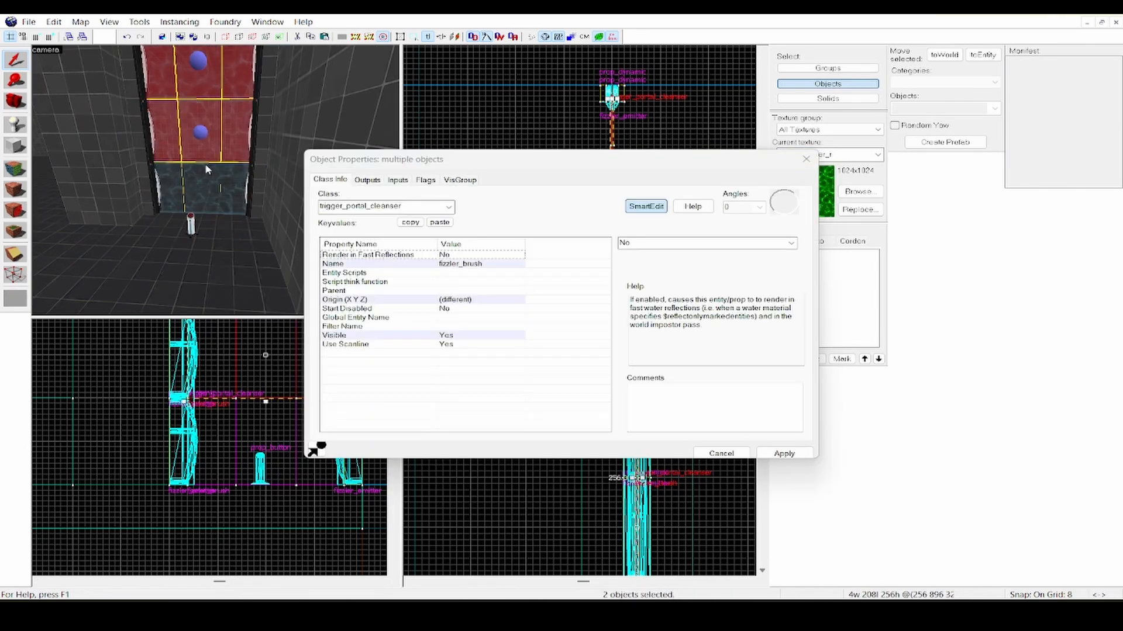
ctrl+click(213, 187)
click(425, 180)
click(326, 232)
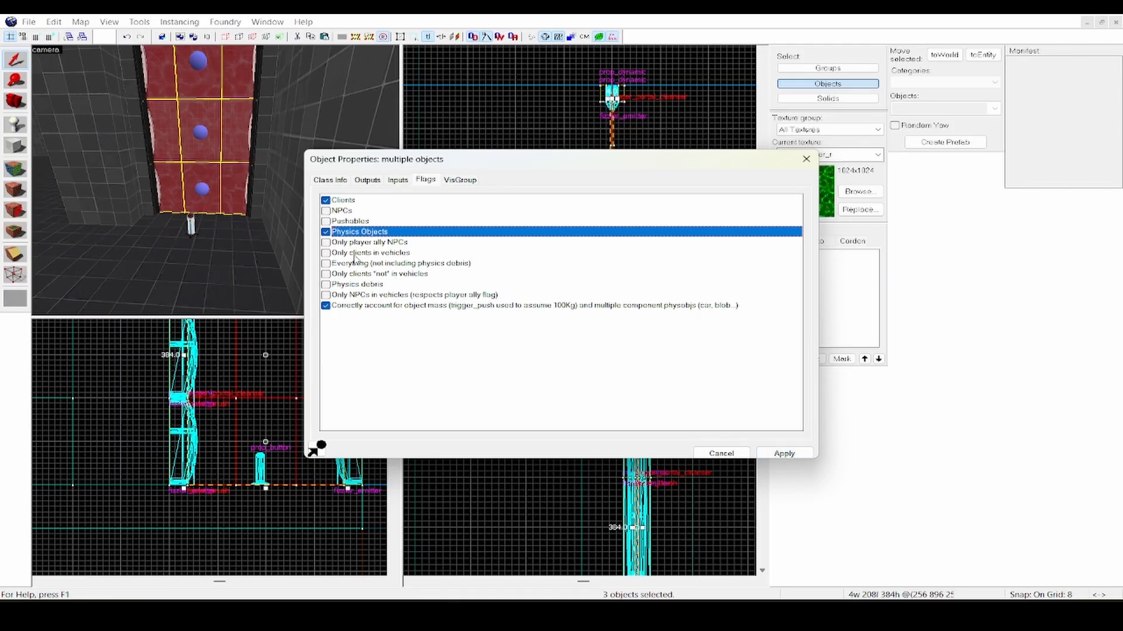
click(784, 454)
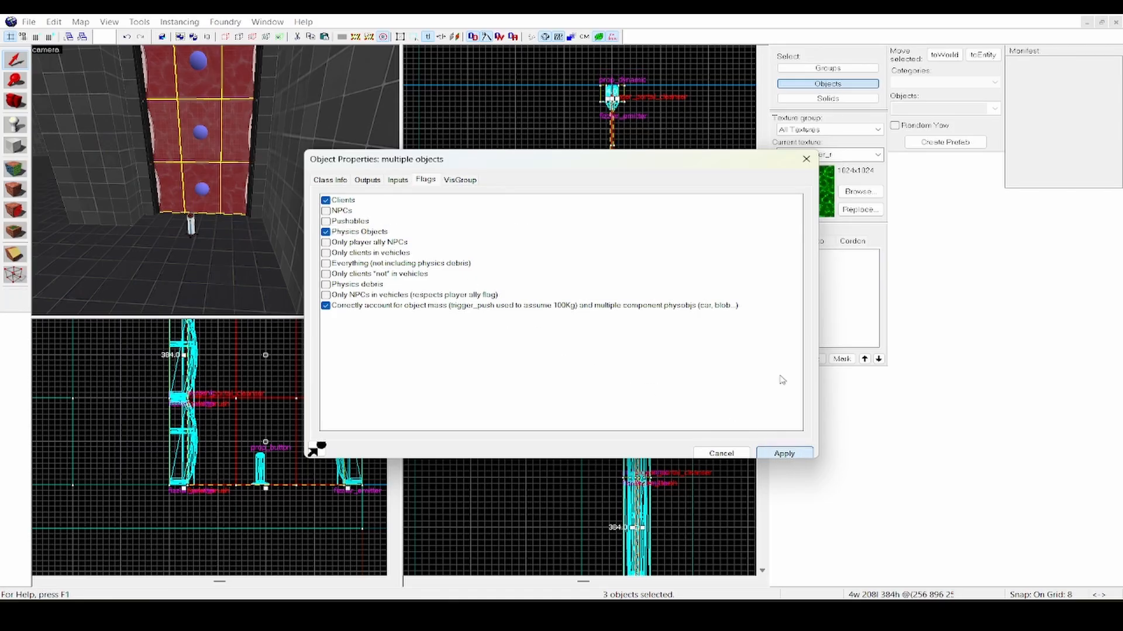
click(806, 158)
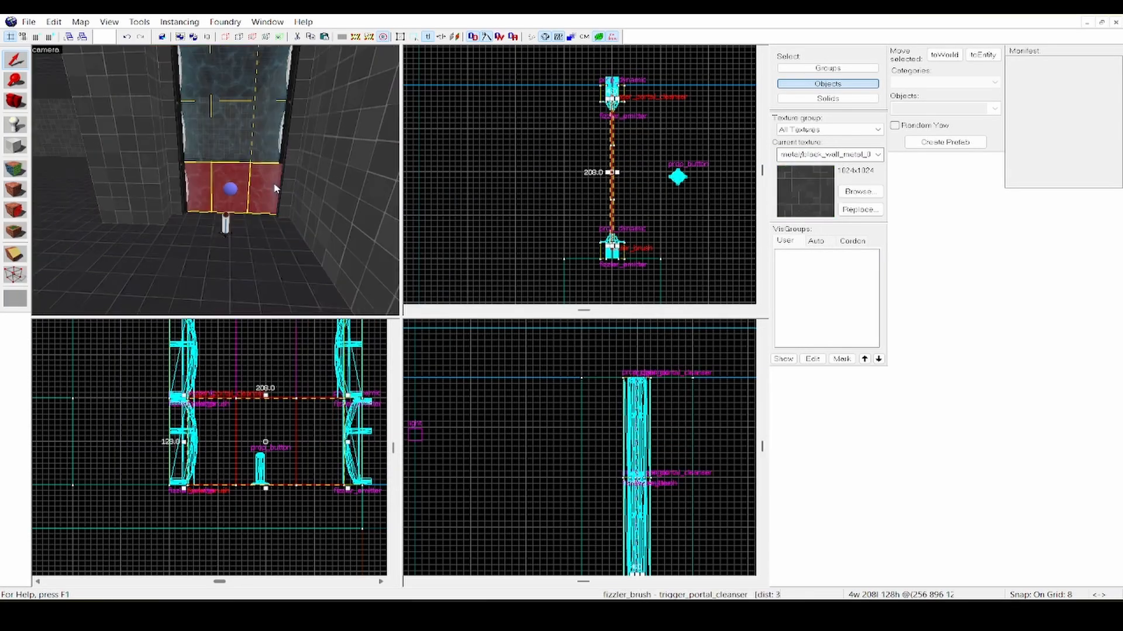
Step: Set the model sequence of the lower fizzler_emitter on the fizzler's right side to idle and apply it
double_click(279, 183)
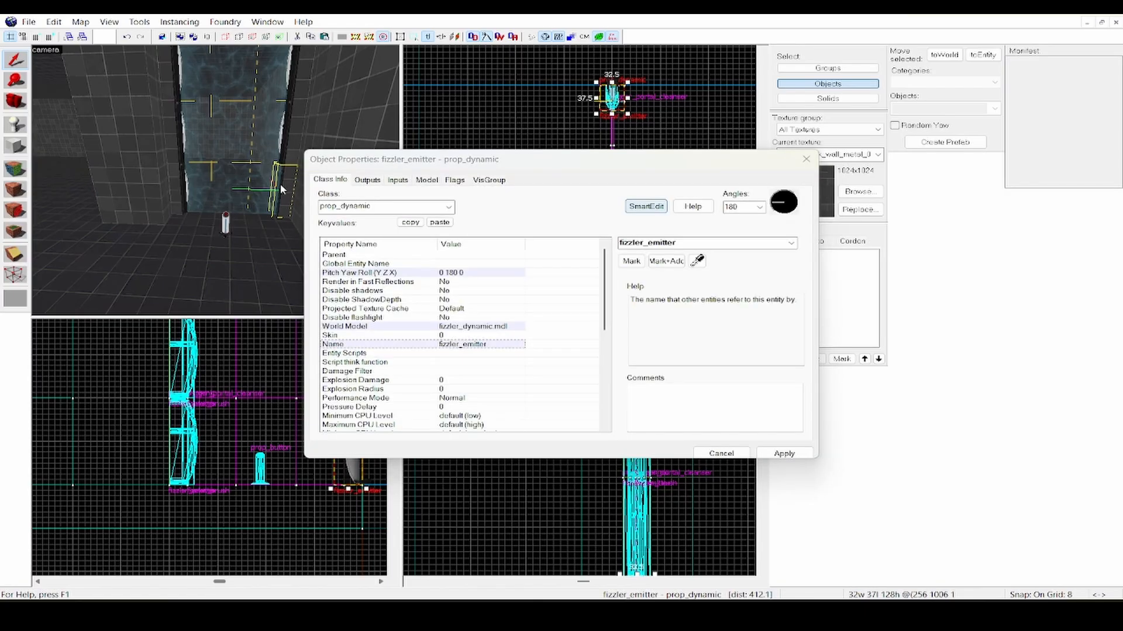
click(438, 185)
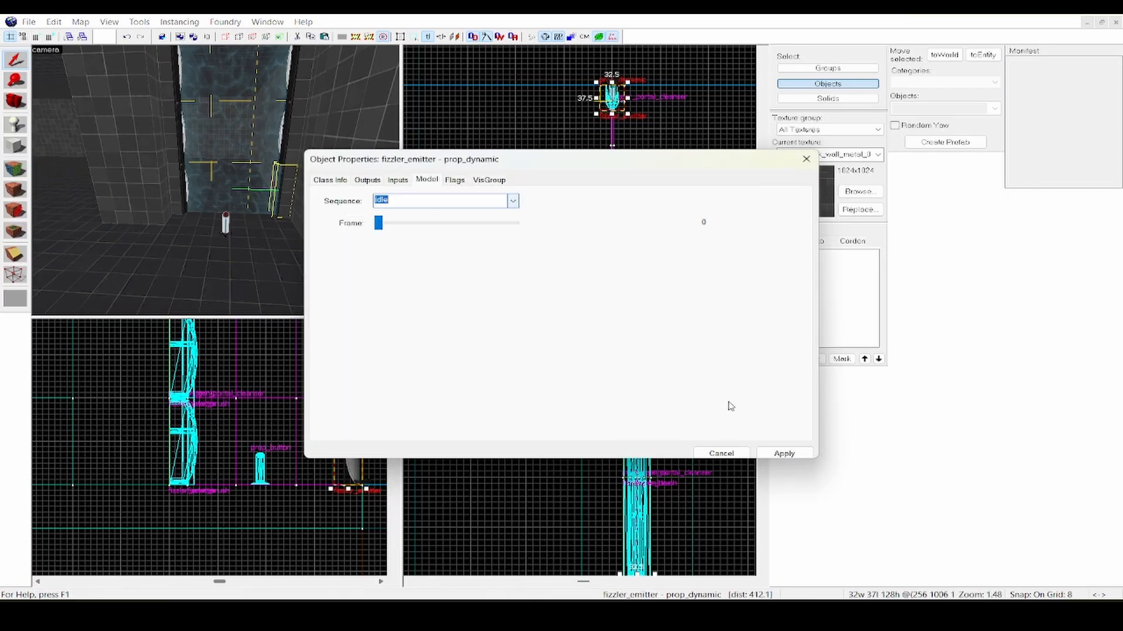
click(783, 454)
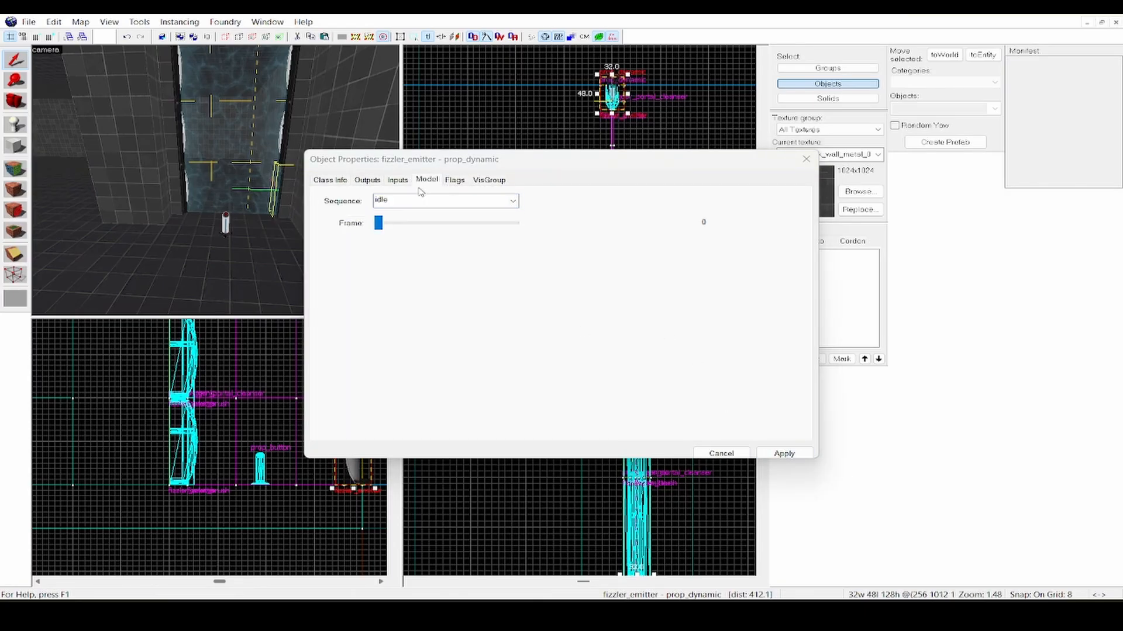
Step: Apply the close sequence to the middle fizzler_emitter on the fizzler's right side and close the properties
click(281, 148)
click(508, 209)
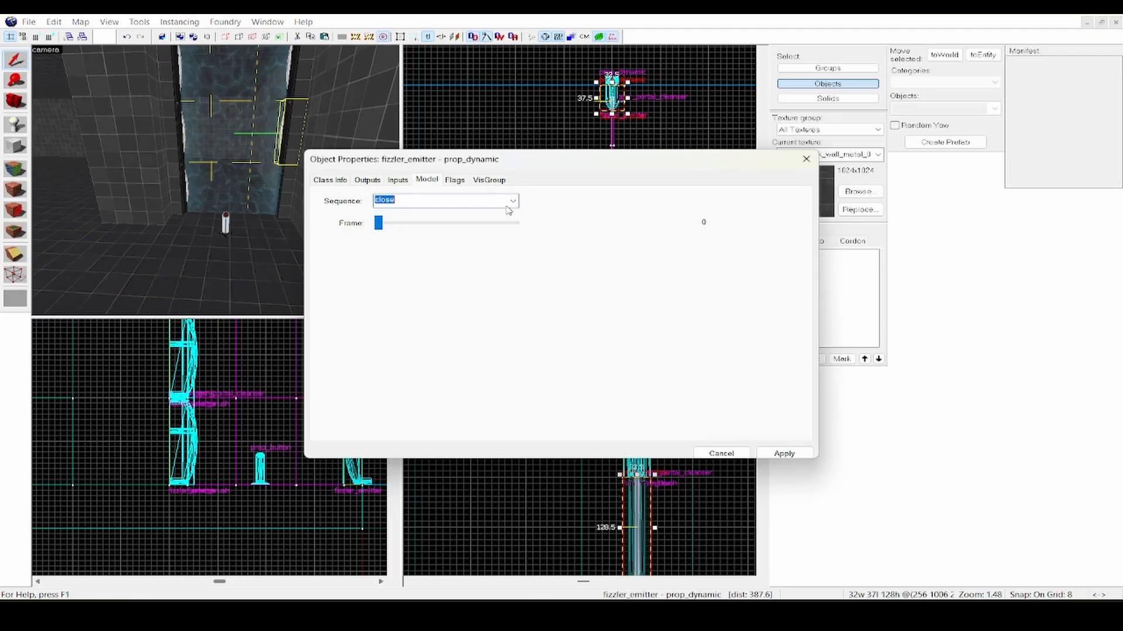
click(497, 235)
click(784, 454)
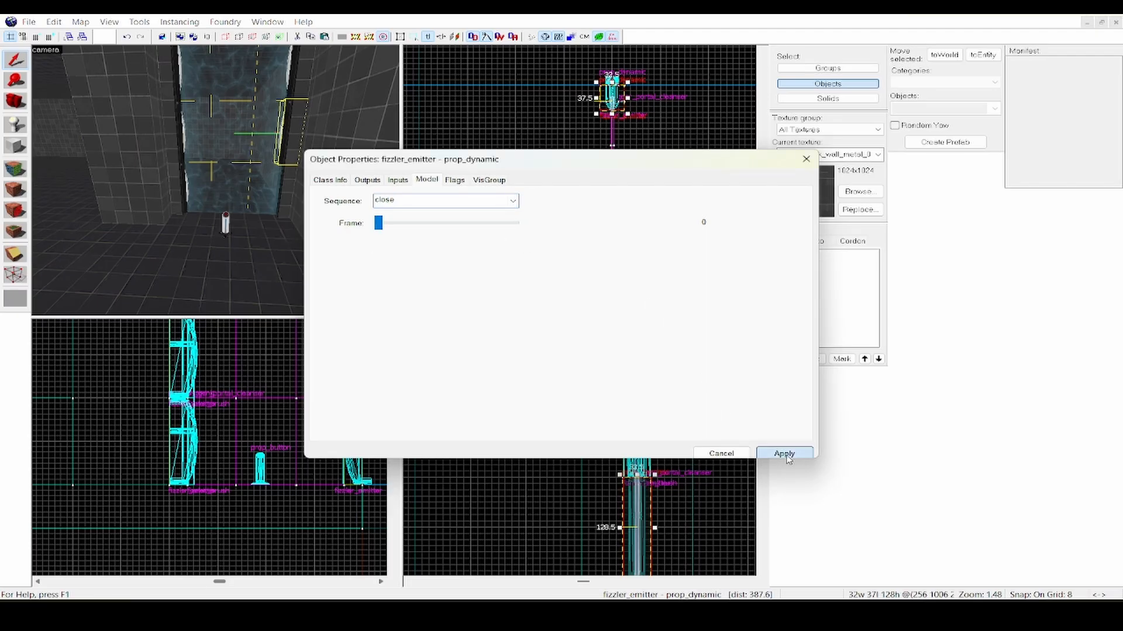
click(262, 252)
scroll(261, 251, up, 5)
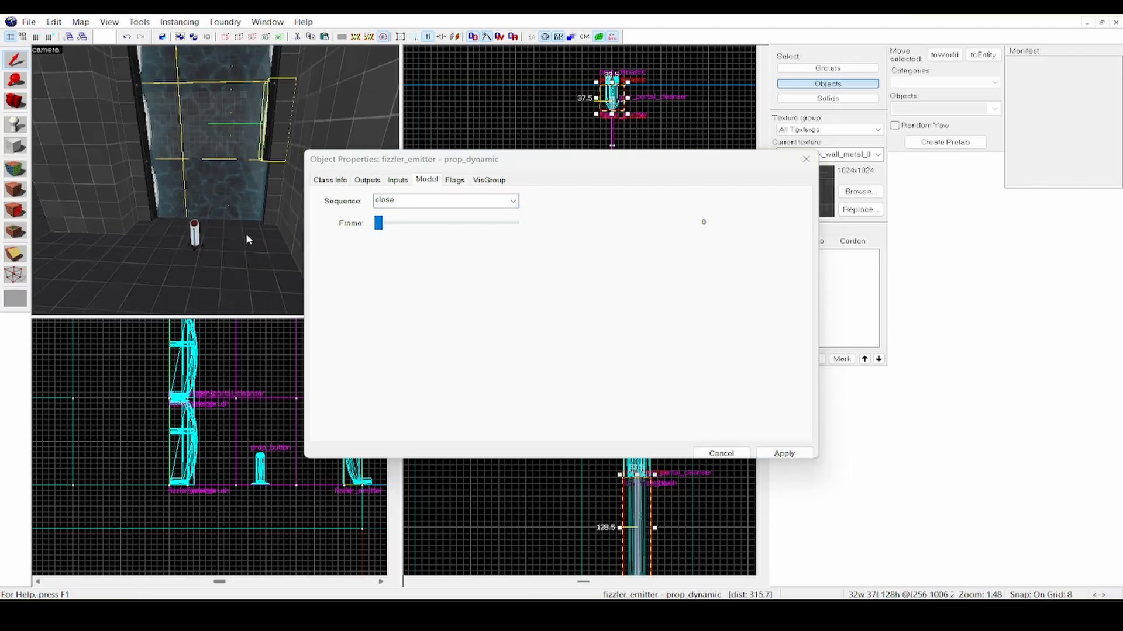
click(512, 202)
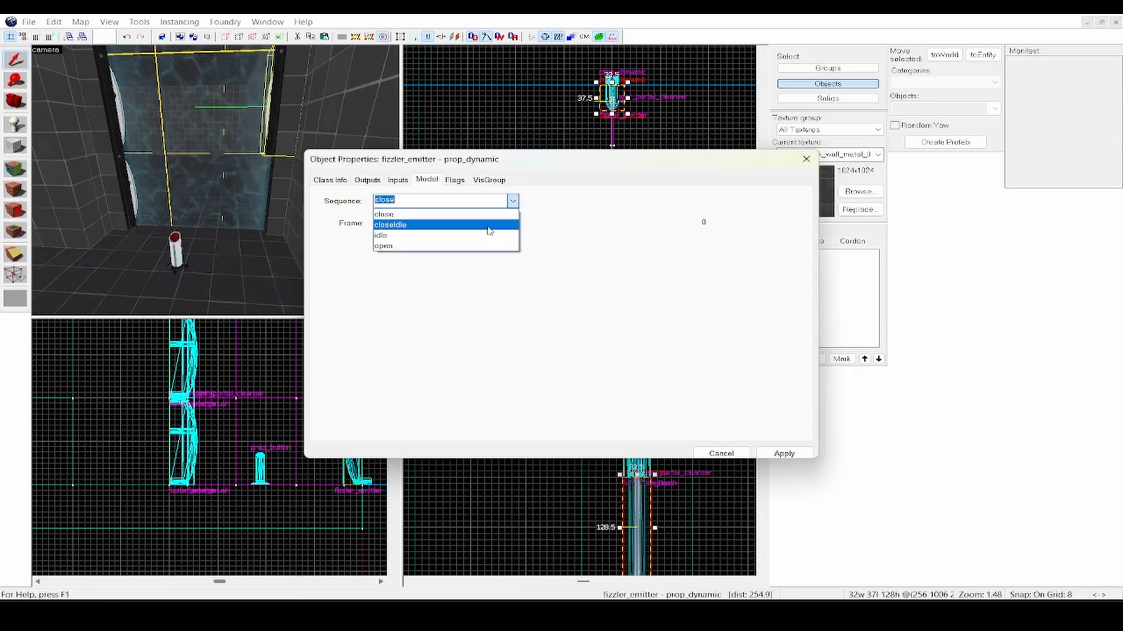
click(485, 235)
click(782, 454)
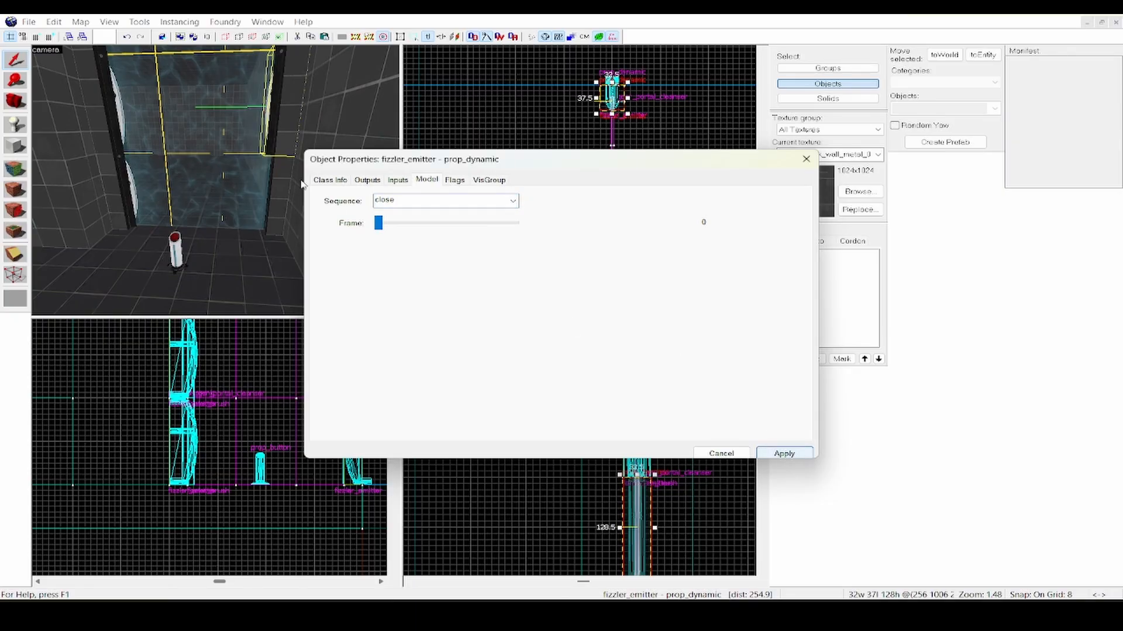
click(269, 184)
click(270, 187)
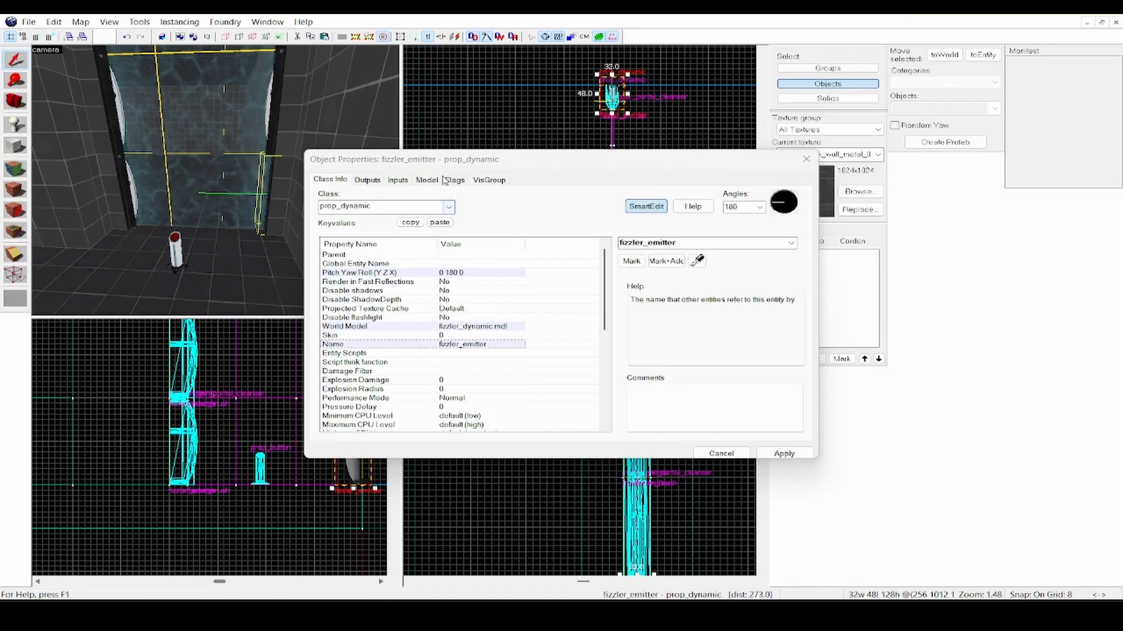
click(806, 159)
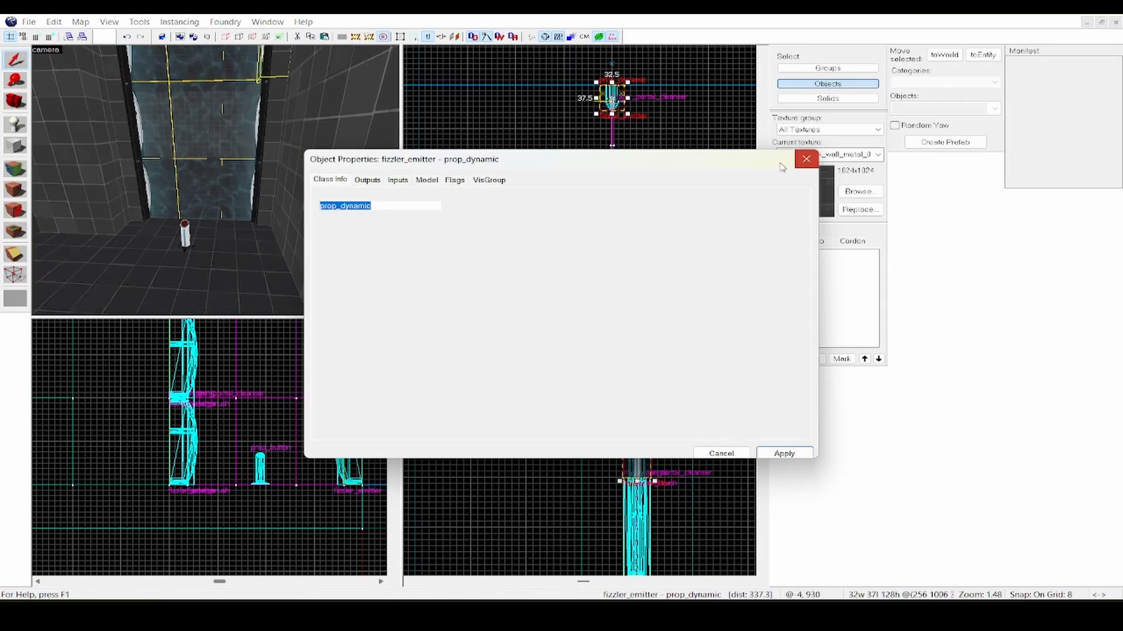
click(236, 185)
ctrl+click(211, 86)
key(alt+Return)
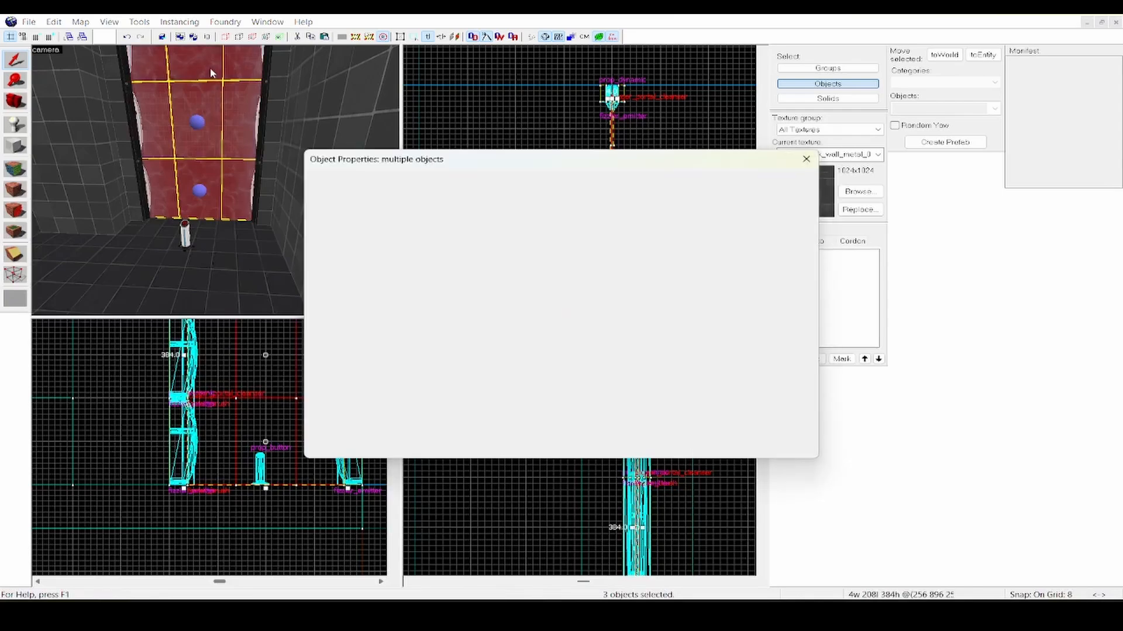
click(806, 159)
Step: Add an OnPressed output targeting fizzler_emitter to the prop_button on the floor
click(184, 233)
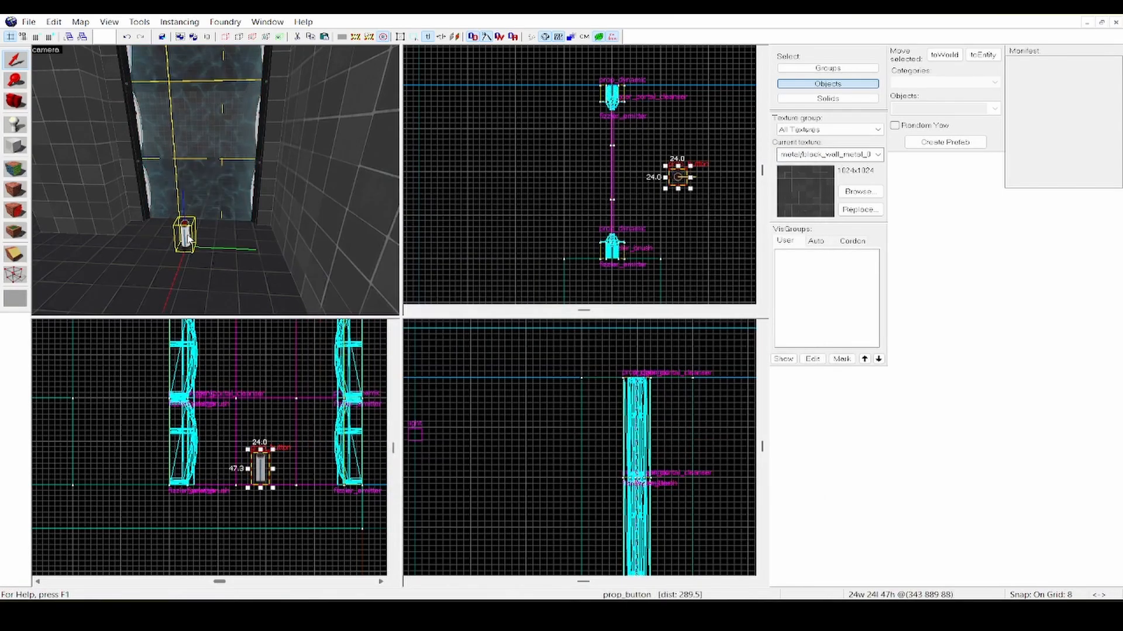
key(alt+Return)
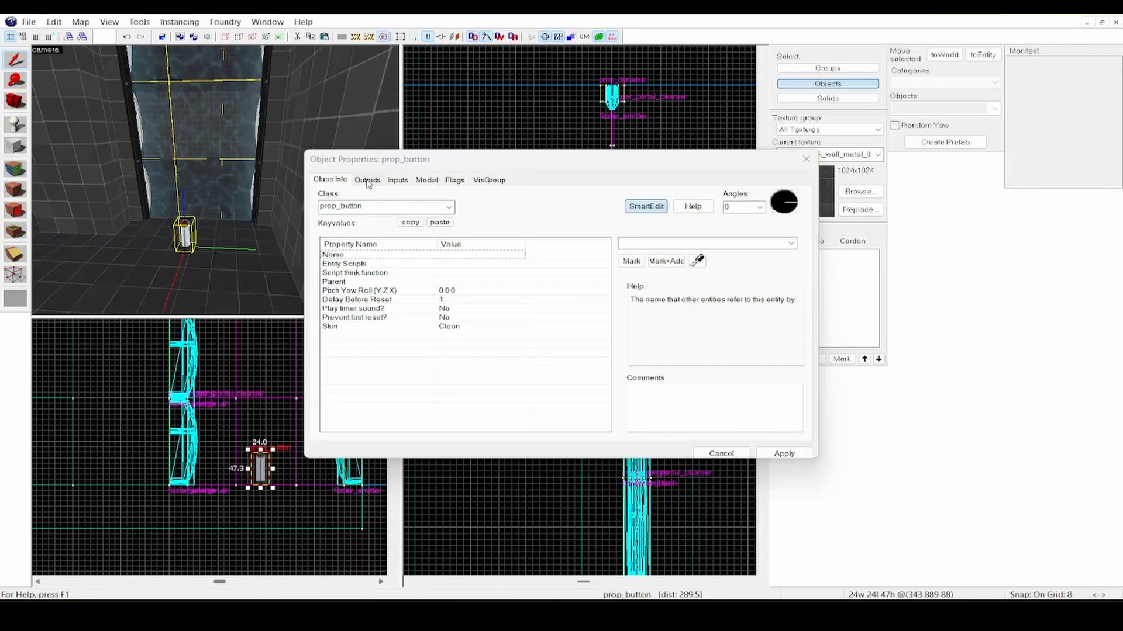
click(367, 180)
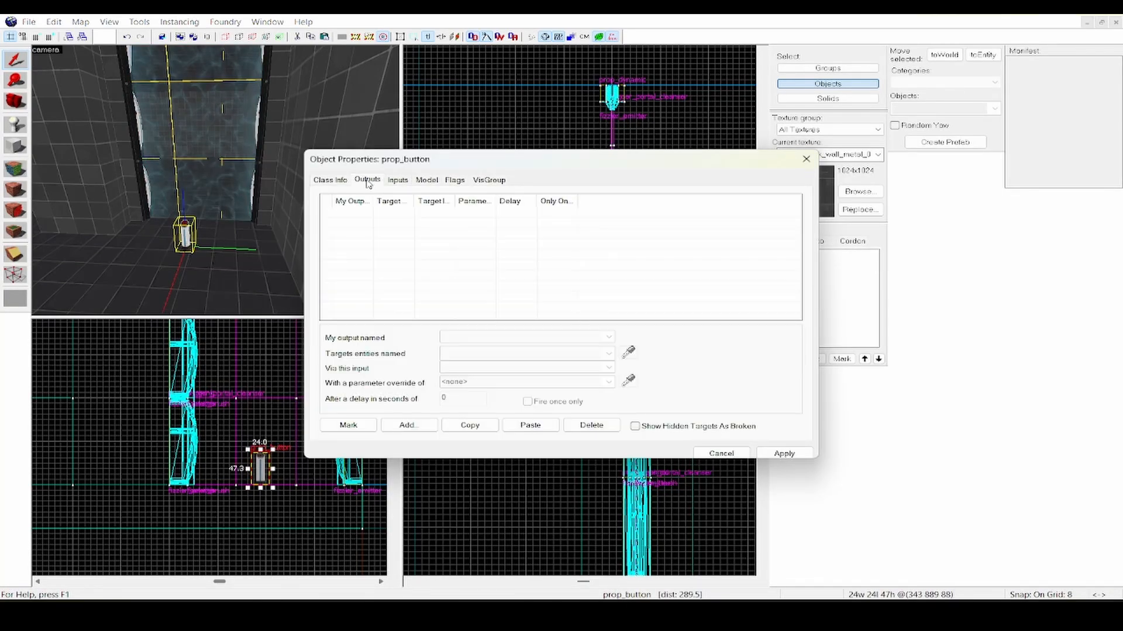
click(408, 425)
click(606, 338)
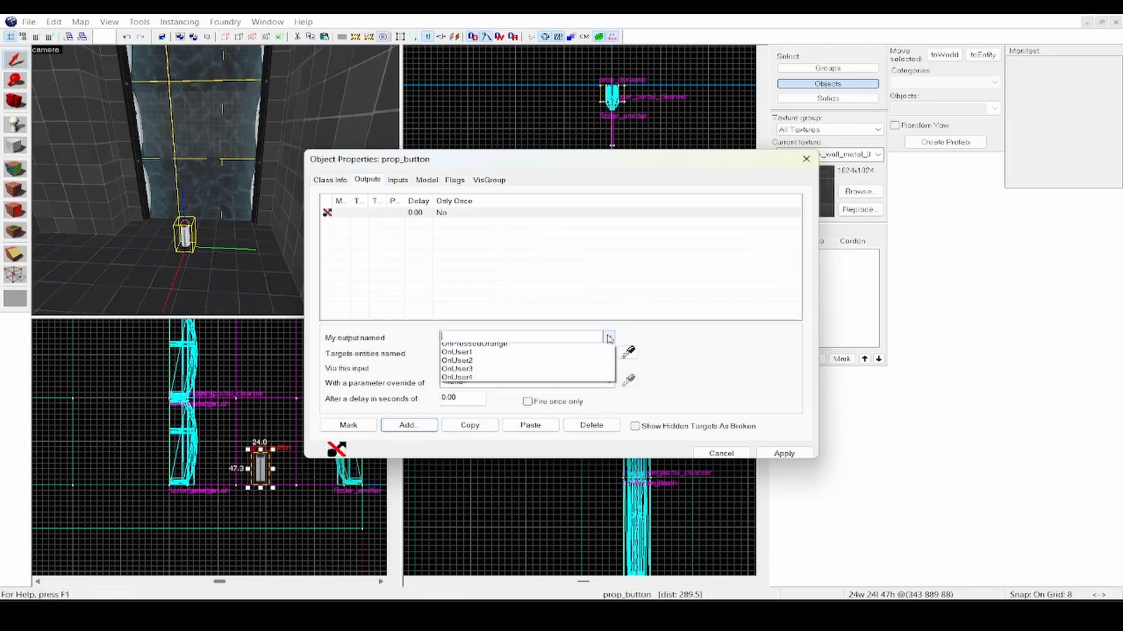
click(587, 353)
click(608, 354)
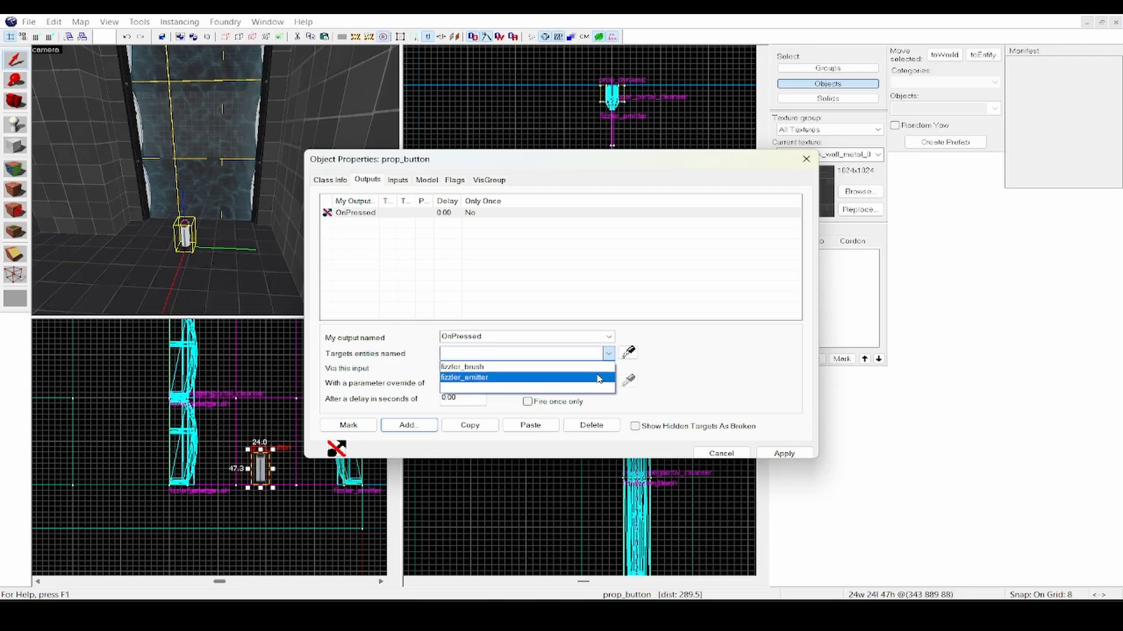
click(588, 377)
Step: Make the button's OnPressed output fire the SetAnimation input with the parameter close
click(608, 368)
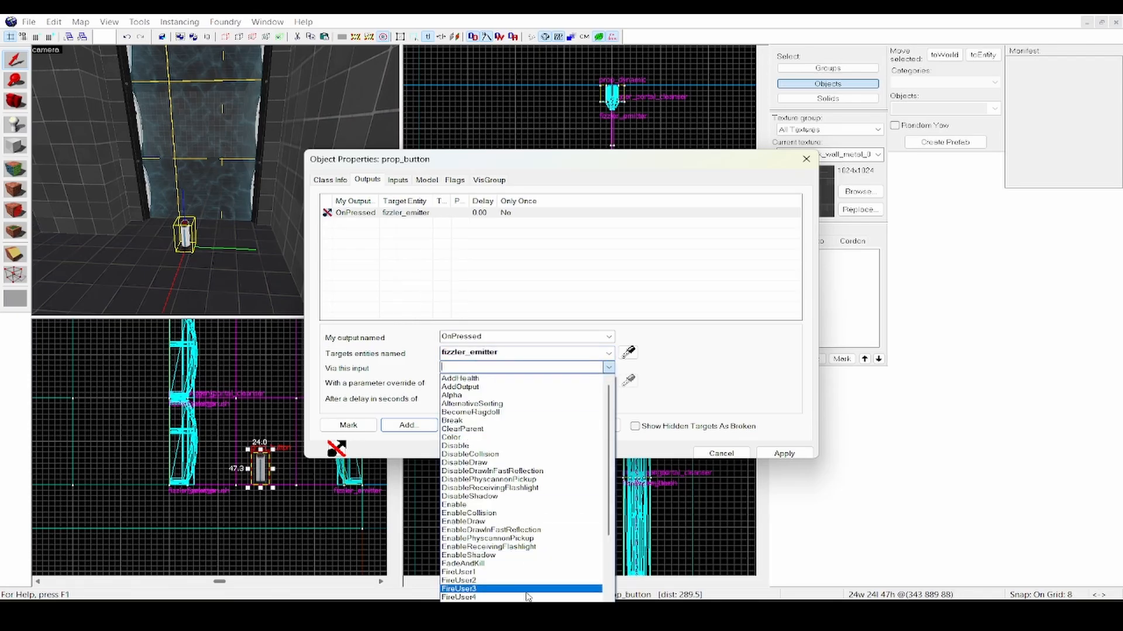
scroll(499, 498, down, 1)
scroll(499, 498, down, 2)
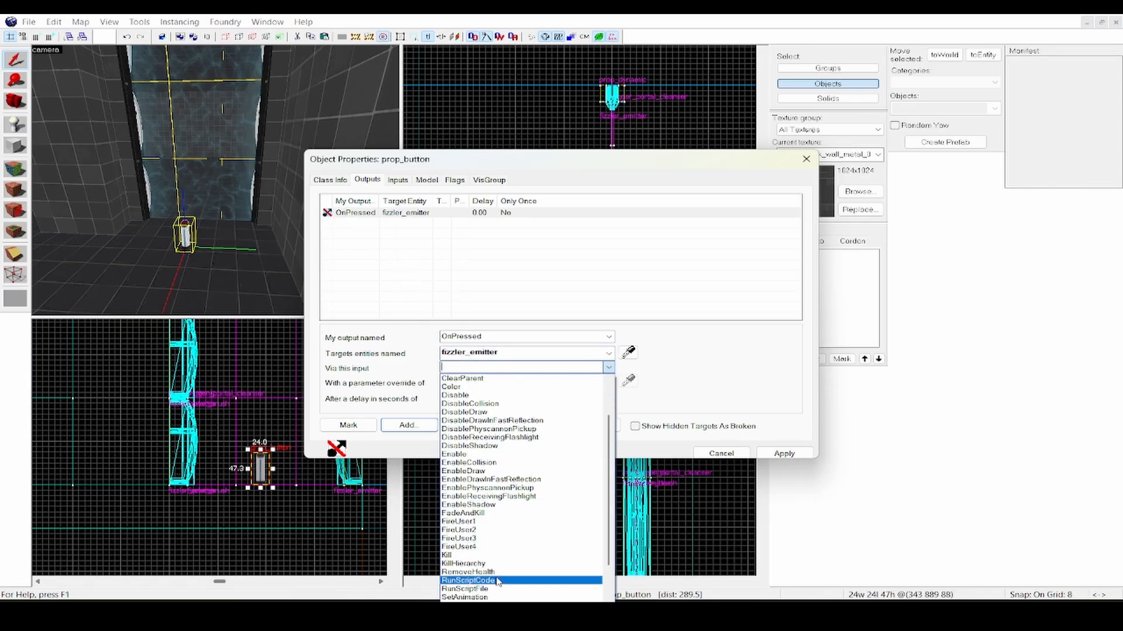
click(467, 596)
click(608, 384)
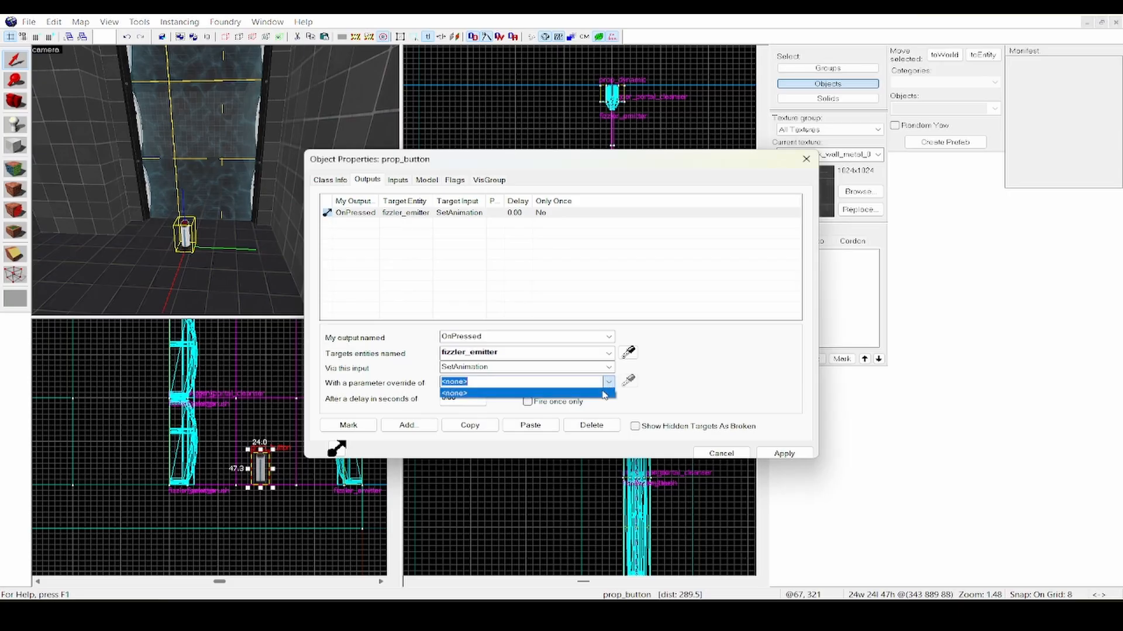
click(609, 384)
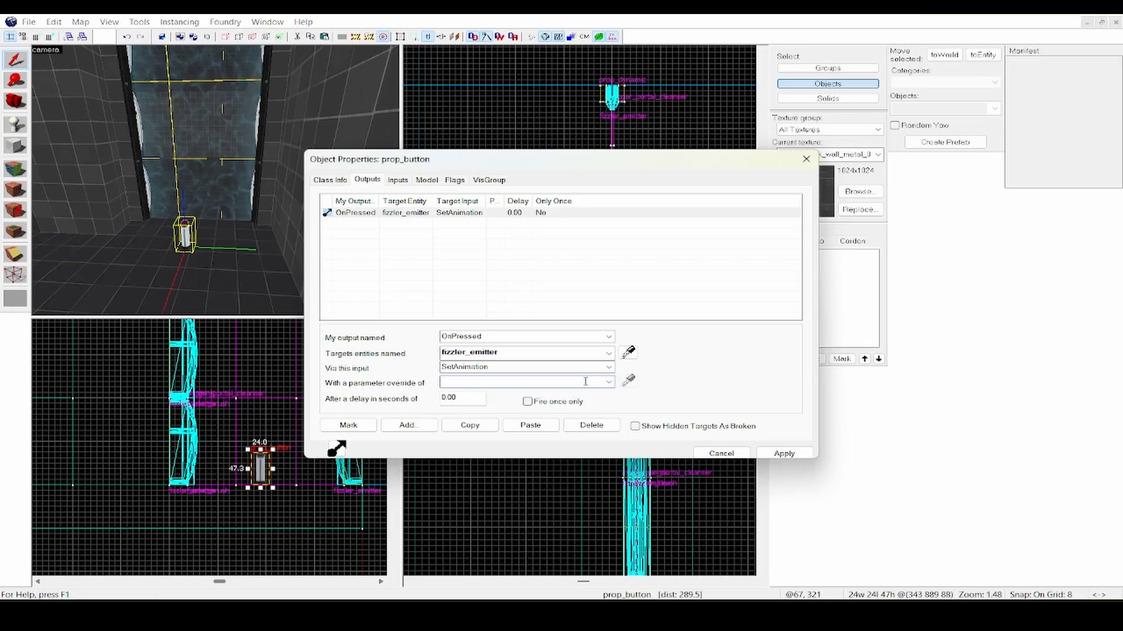
text(close)
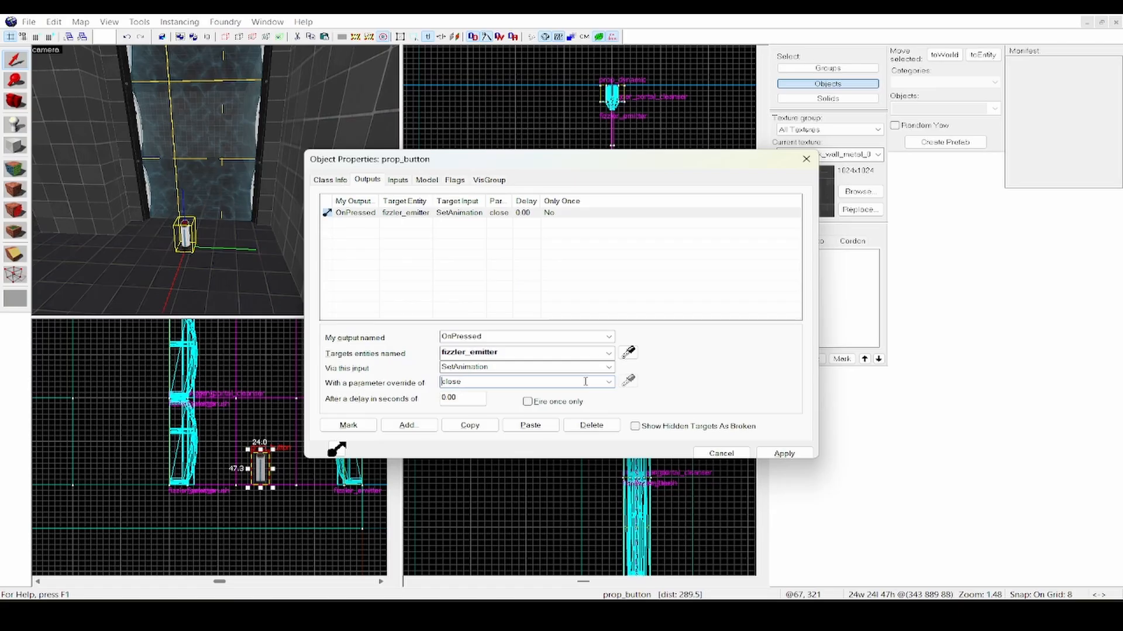
Step: Duplicate the SetAnimation output and set the copy to SetDefaultAnimation with parameter closeidle and a 0.10-second delay
click(493, 430)
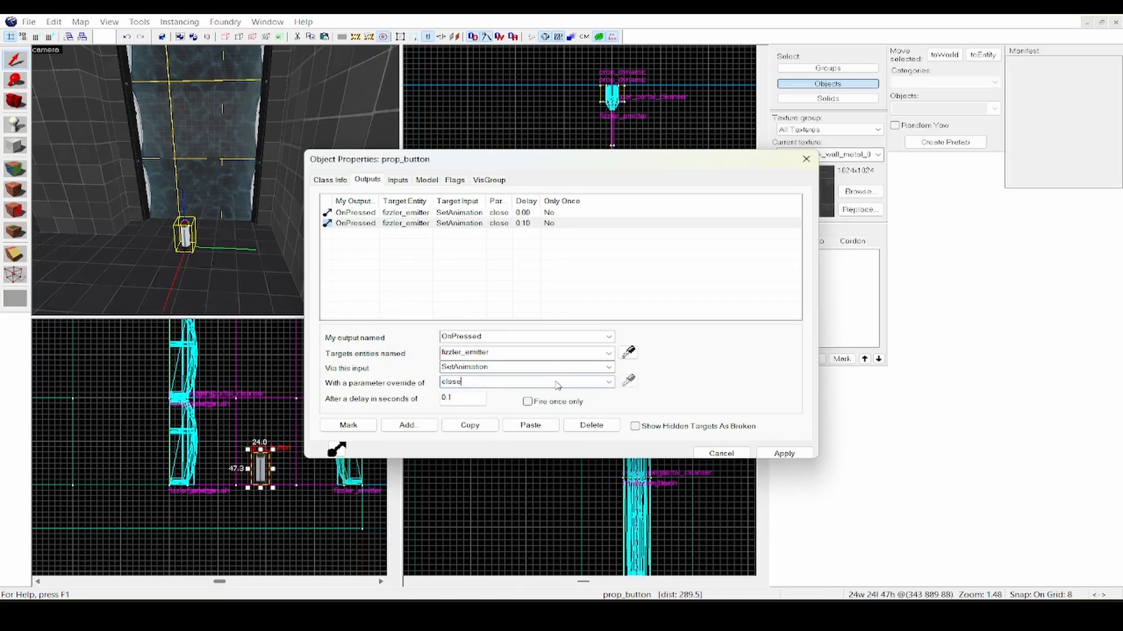
text(idle)
key(Return)
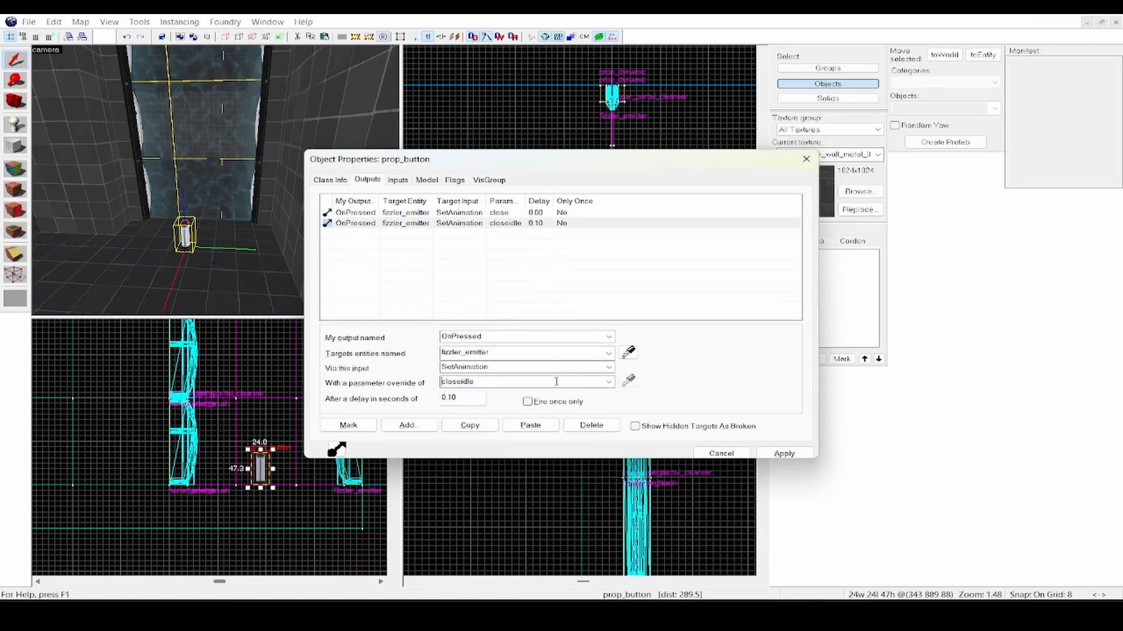
click(609, 367)
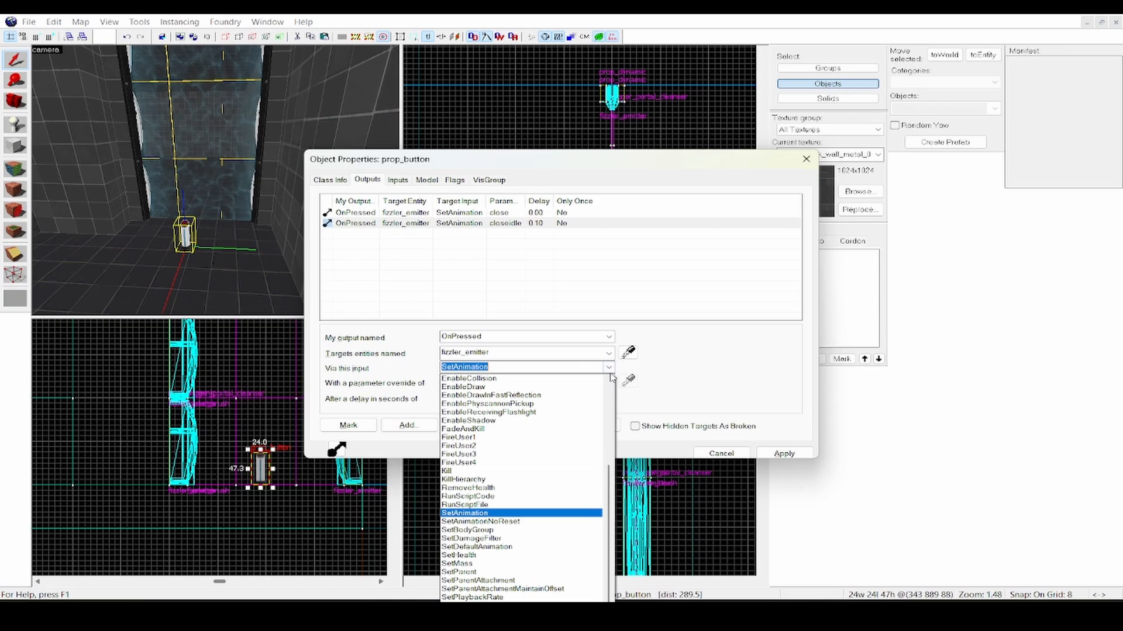
click(527, 548)
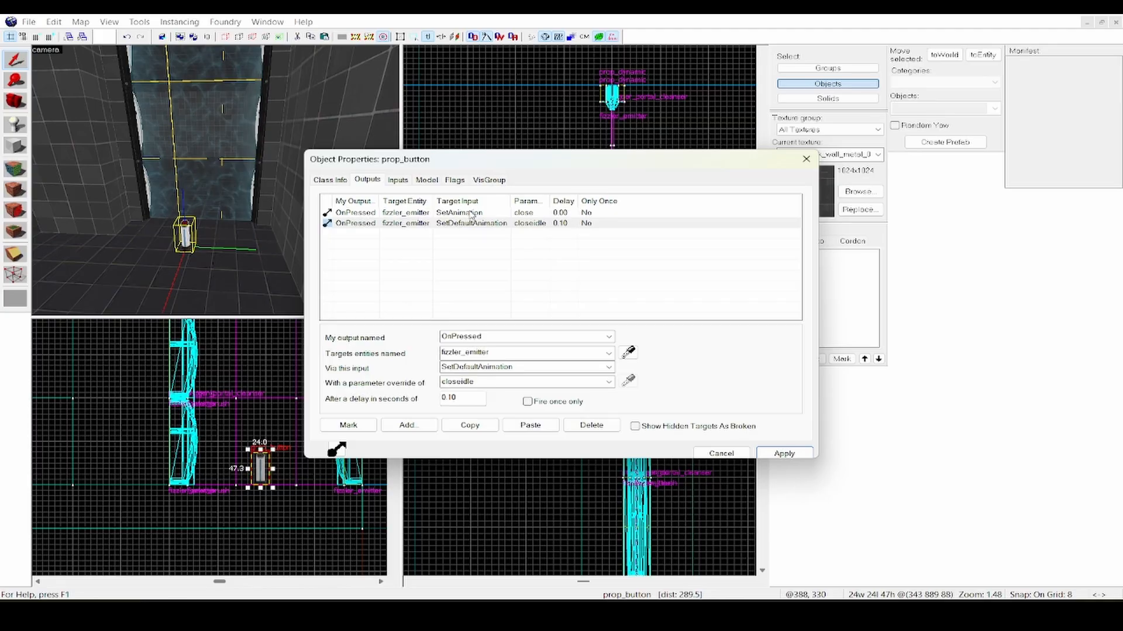
Step: Add an OnPressed output to the button that sends Disable to fizzler_brush, and apply the changes
click(419, 427)
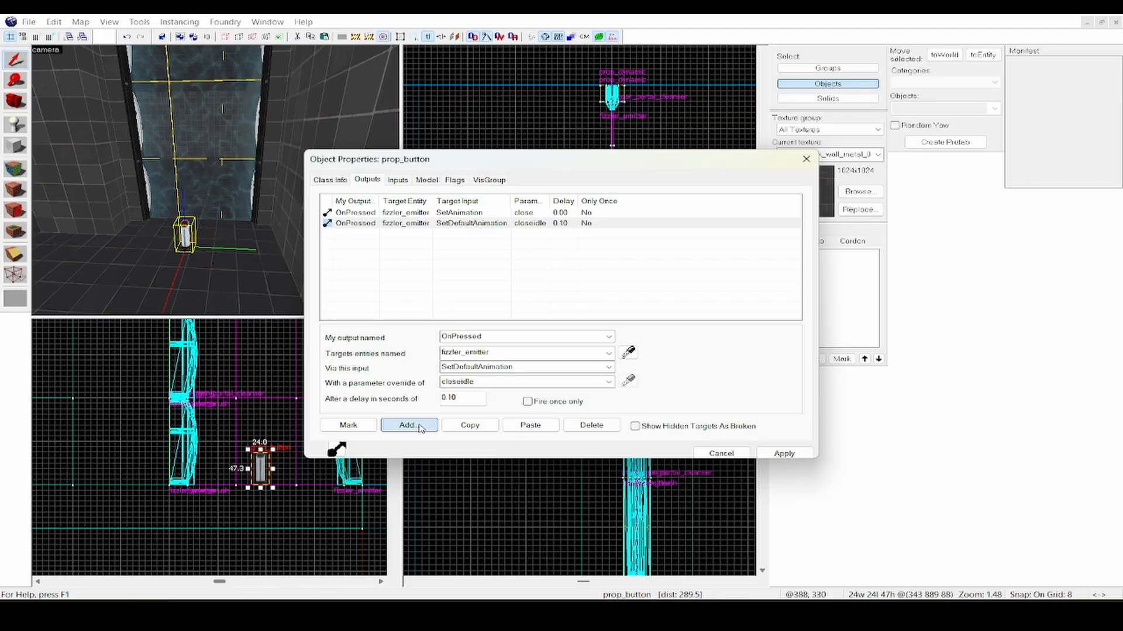
click(608, 337)
click(599, 356)
click(609, 354)
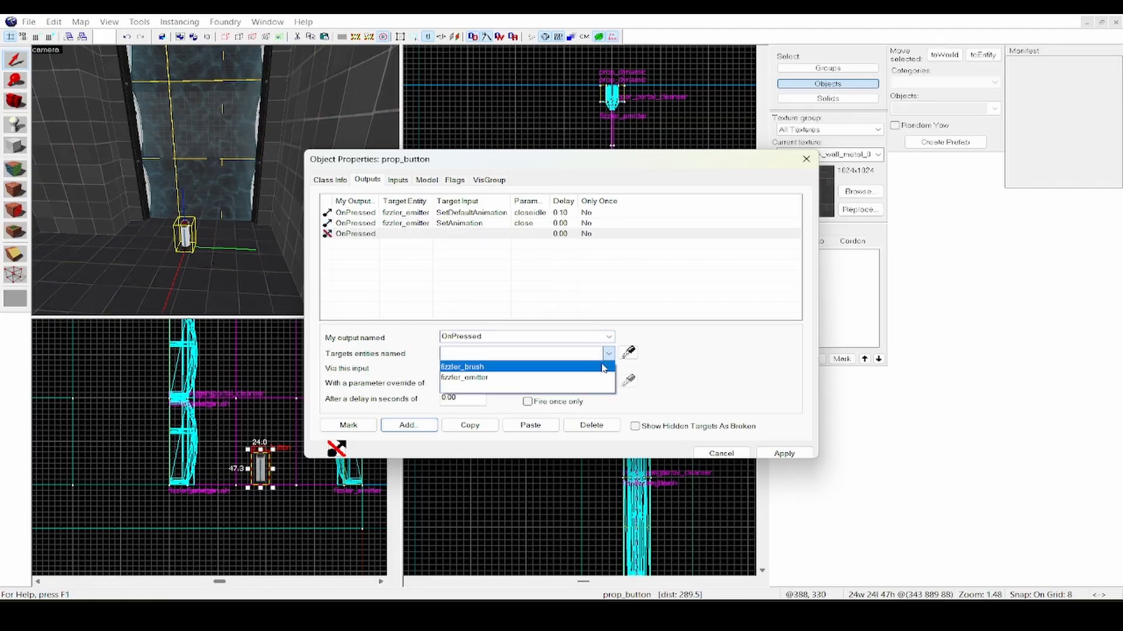
click(601, 364)
click(609, 367)
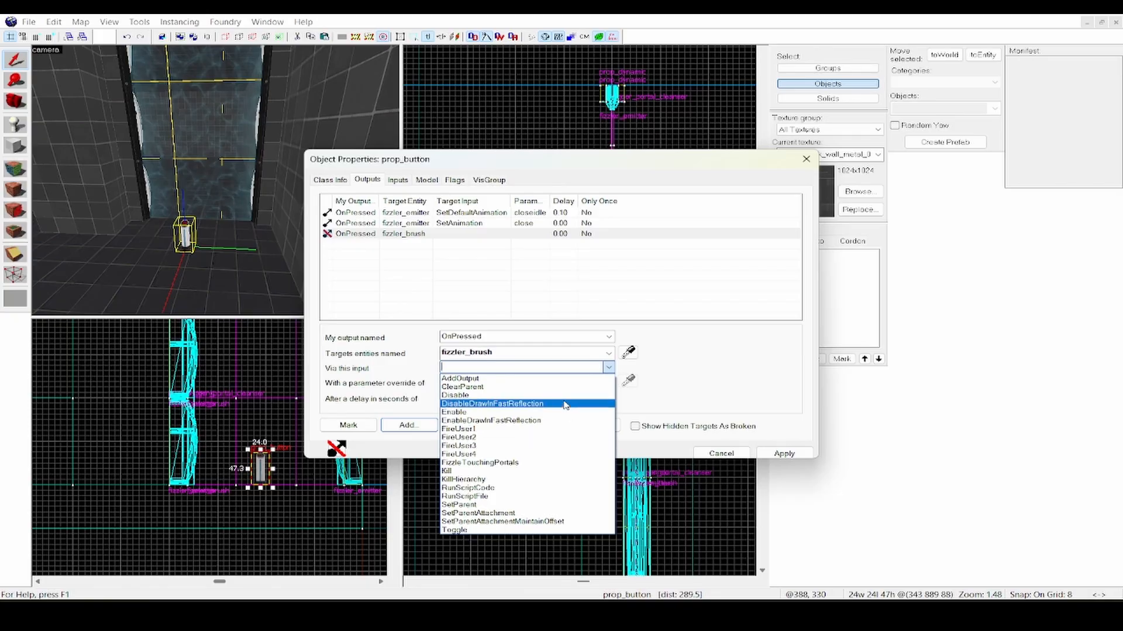
click(570, 395)
click(809, 454)
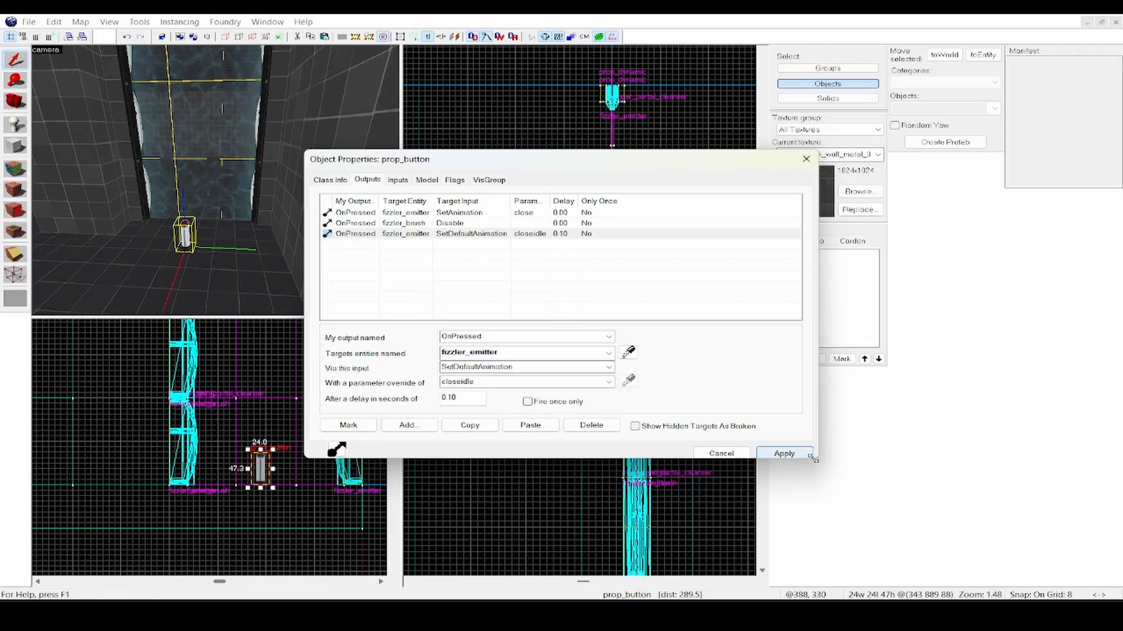
Step: Duplicate all three OnPressed outputs and change the copies to fire on OnButtonReset
click(402, 225)
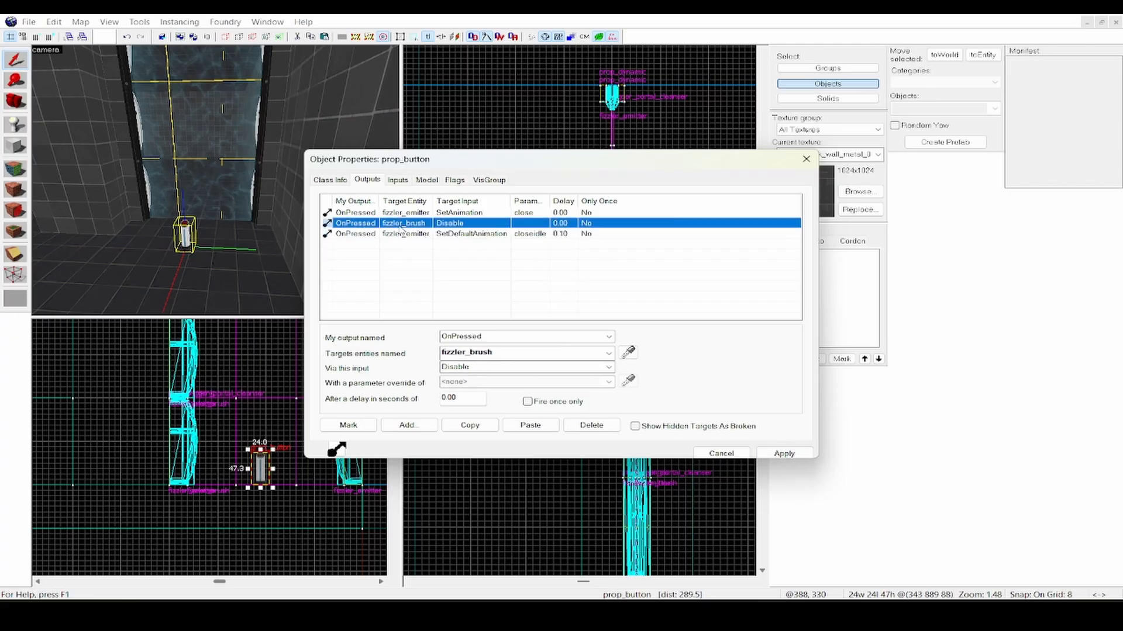
click(401, 214)
shift+click(402, 224)
shift+click(402, 234)
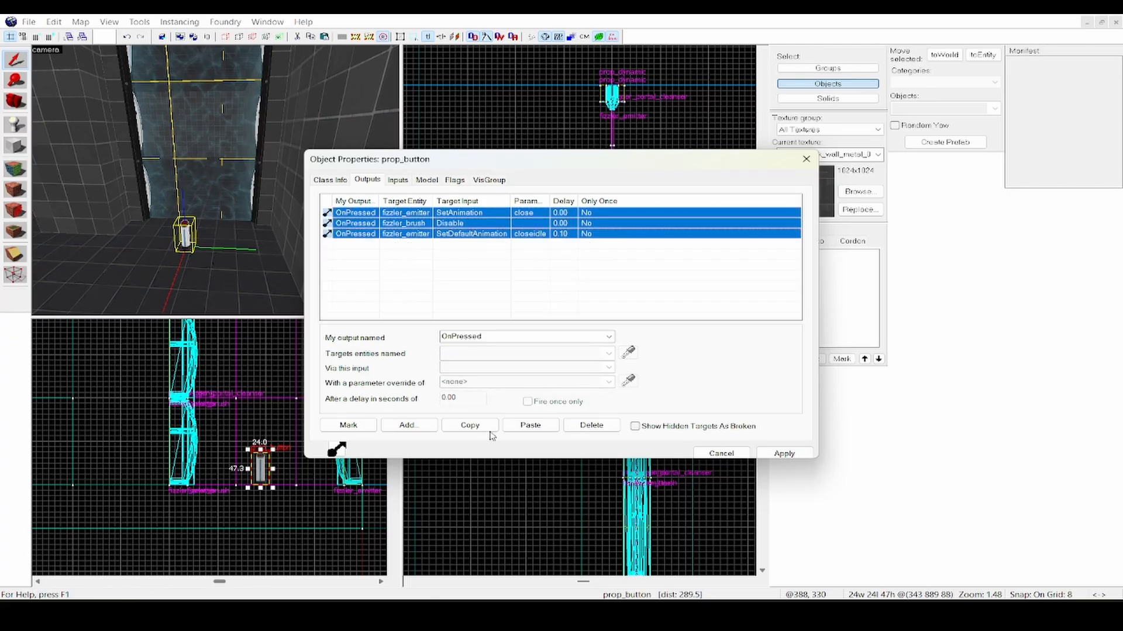
click(469, 425)
click(529, 425)
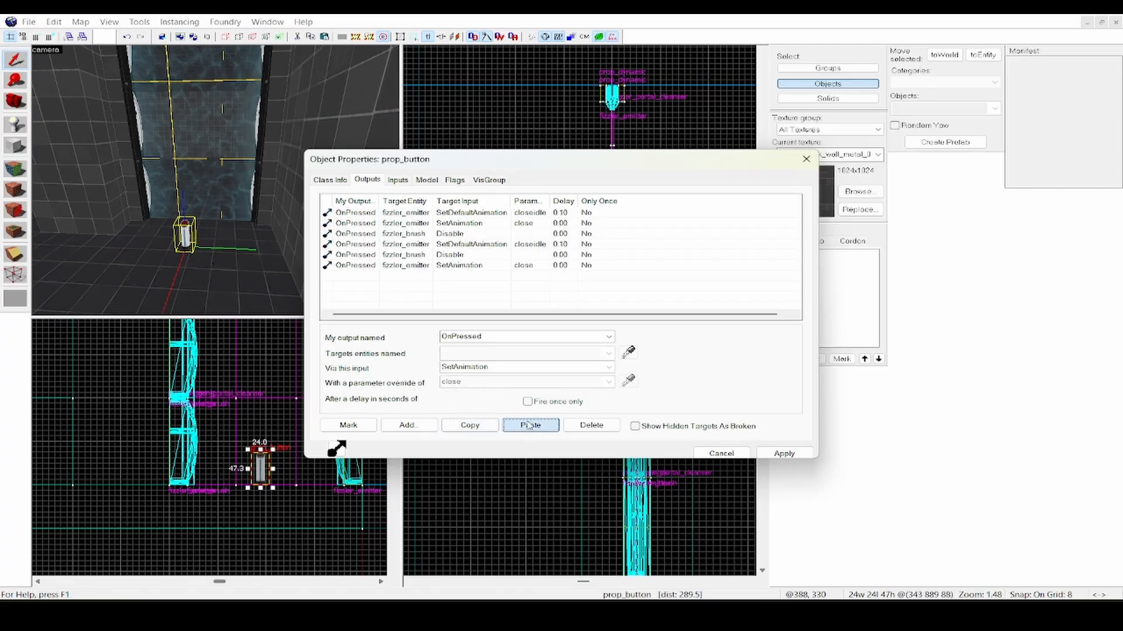
click(609, 337)
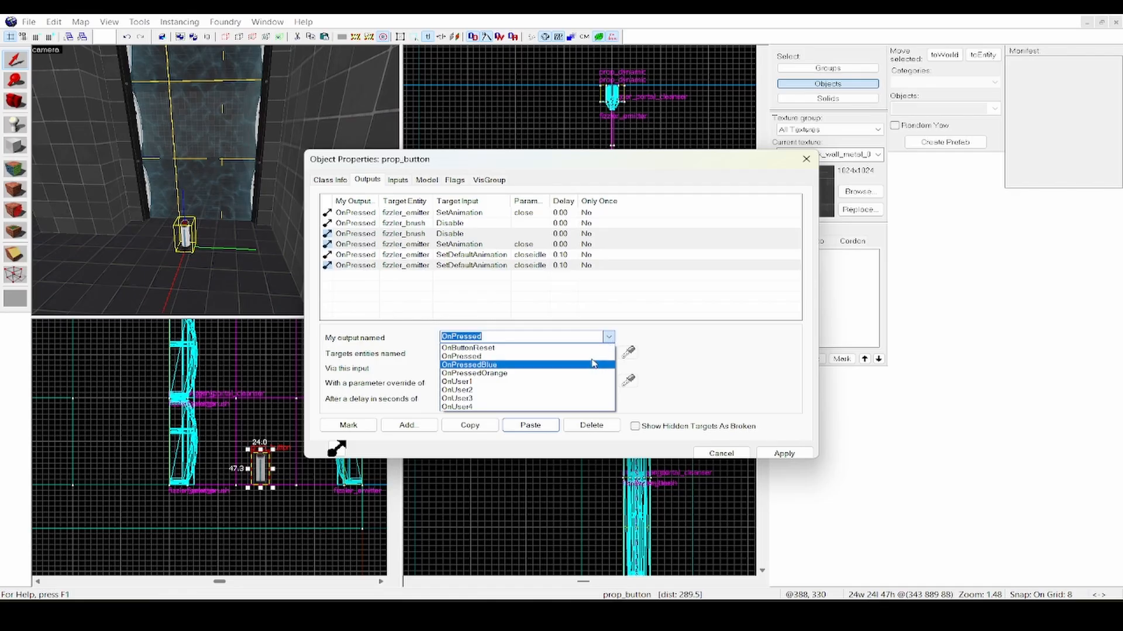
click(591, 347)
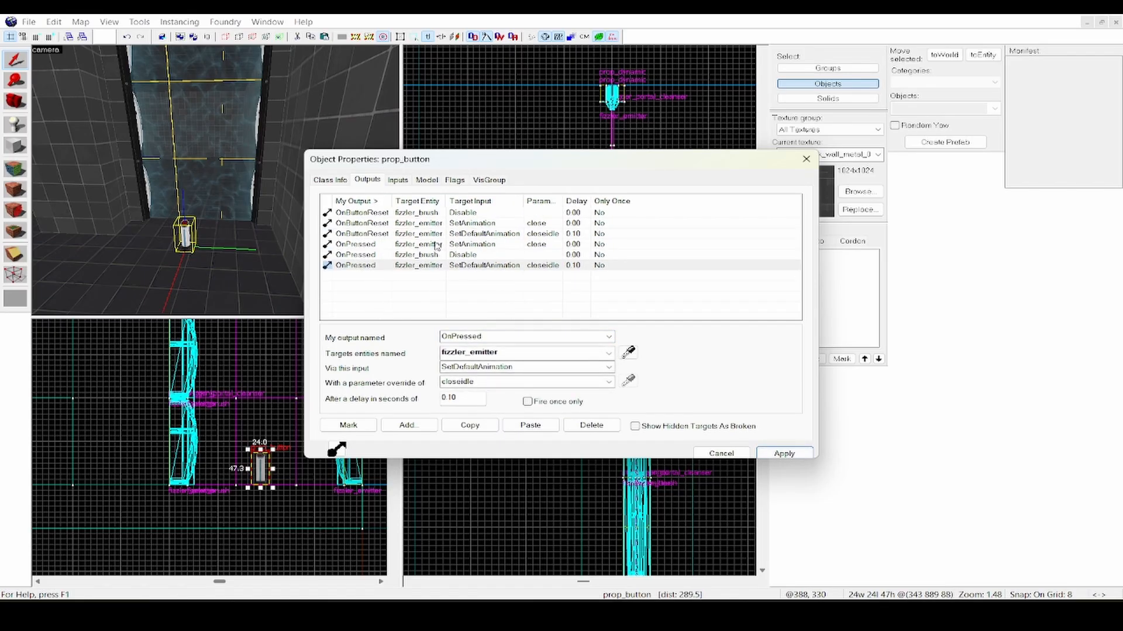
Step: Change the OnButtonReset output targeting fizzler_brush to send the Enable input
click(431, 245)
click(427, 223)
click(428, 214)
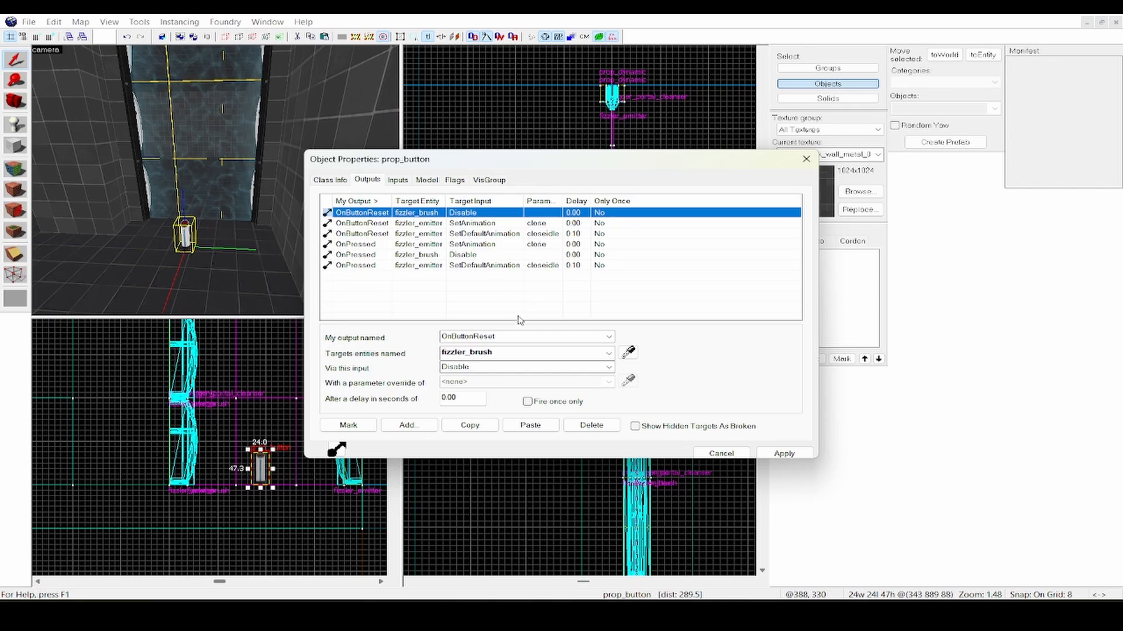
click(609, 367)
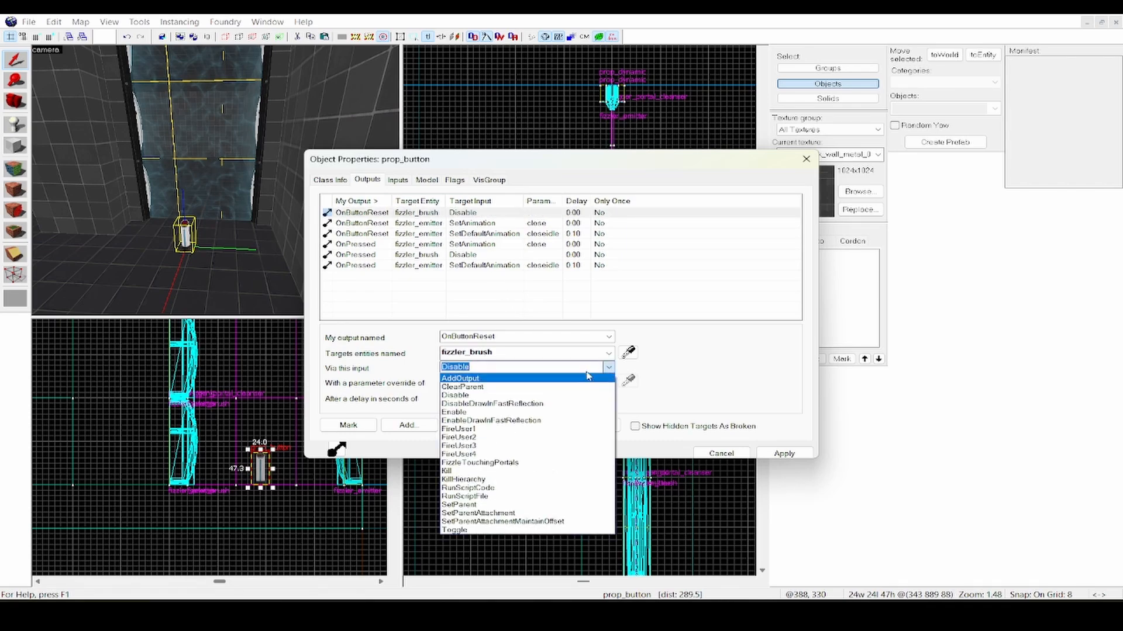
click(523, 412)
click(424, 266)
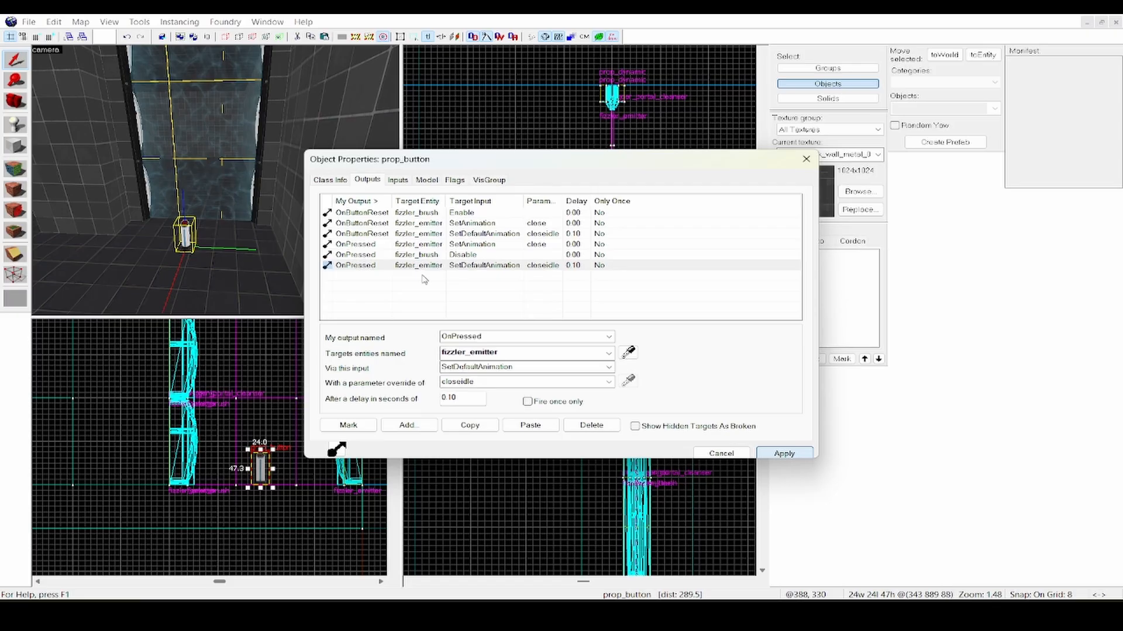
Step: Set the parameter of the OnButtonReset SetAnimation output to open
click(391, 224)
click(569, 384)
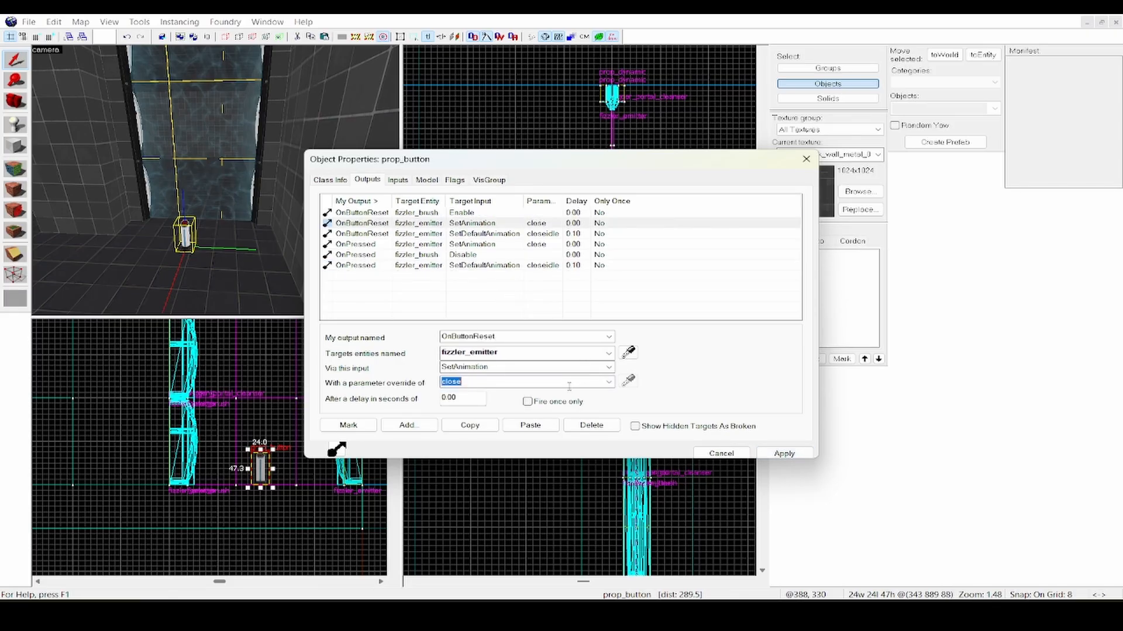
text(open)
click(465, 265)
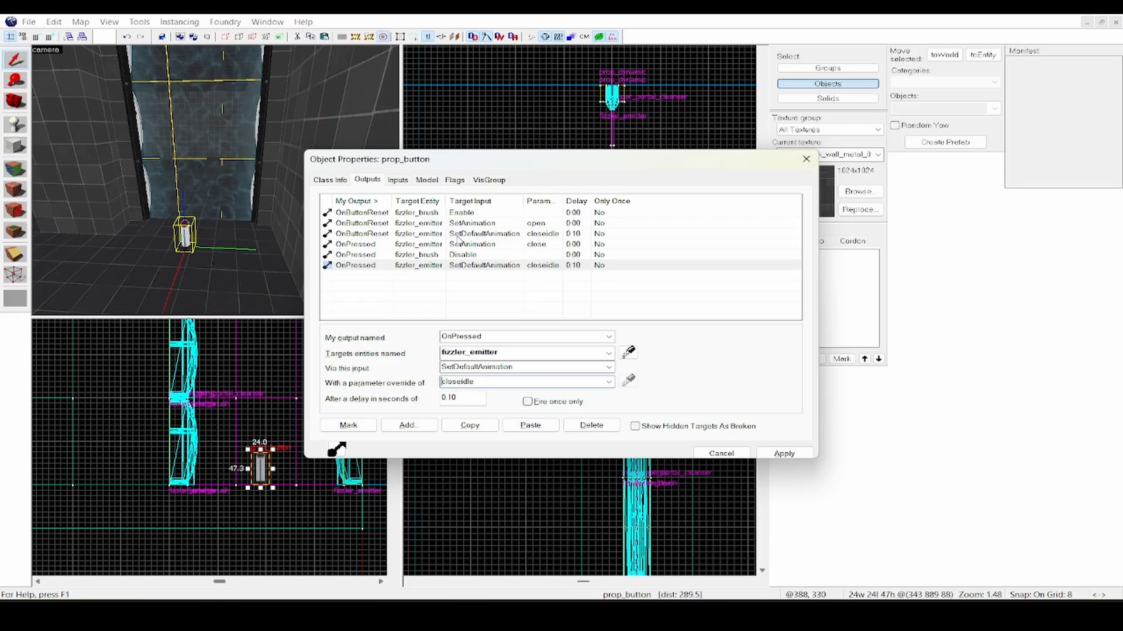
Step: Set the parameter of the OnButtonReset SetDefaultAnimation output to idle
click(461, 234)
click(475, 382)
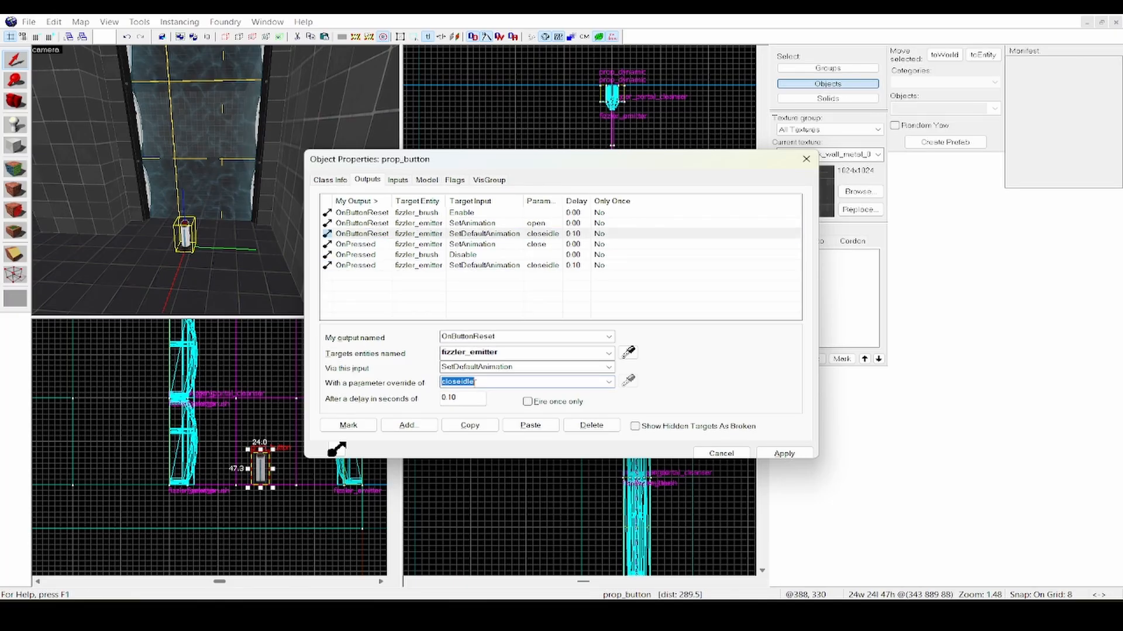
text(idlw)
click(515, 264)
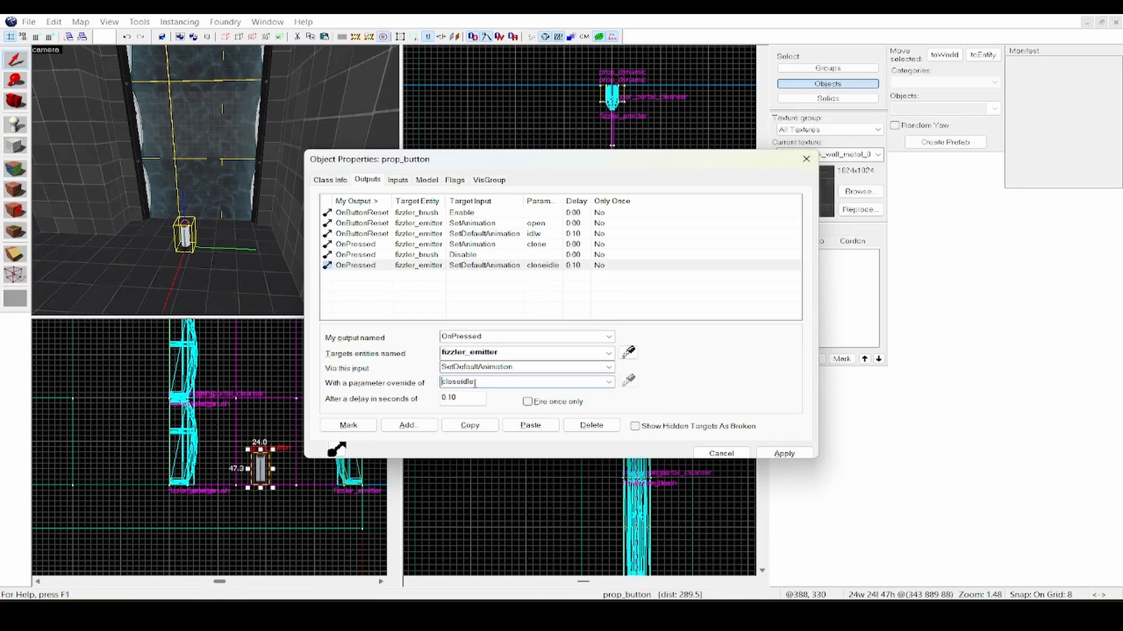
click(514, 245)
click(515, 234)
click(477, 383)
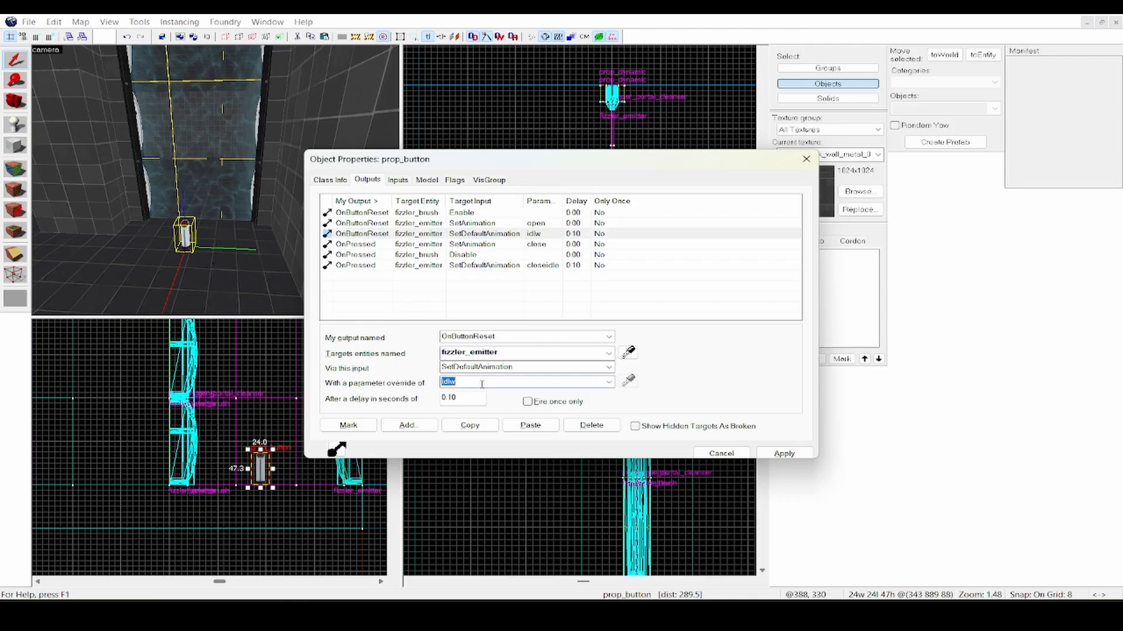
click(490, 383)
click(462, 265)
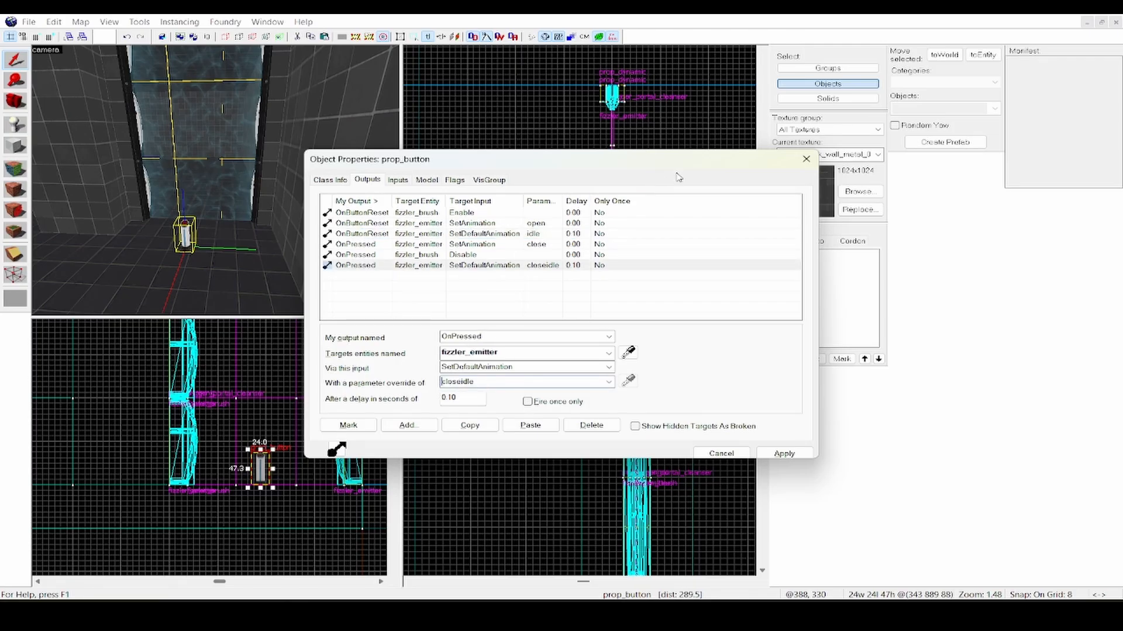
Step: Set the button's Delay Before Reset to 5, apply it, and close the object properties
click(329, 180)
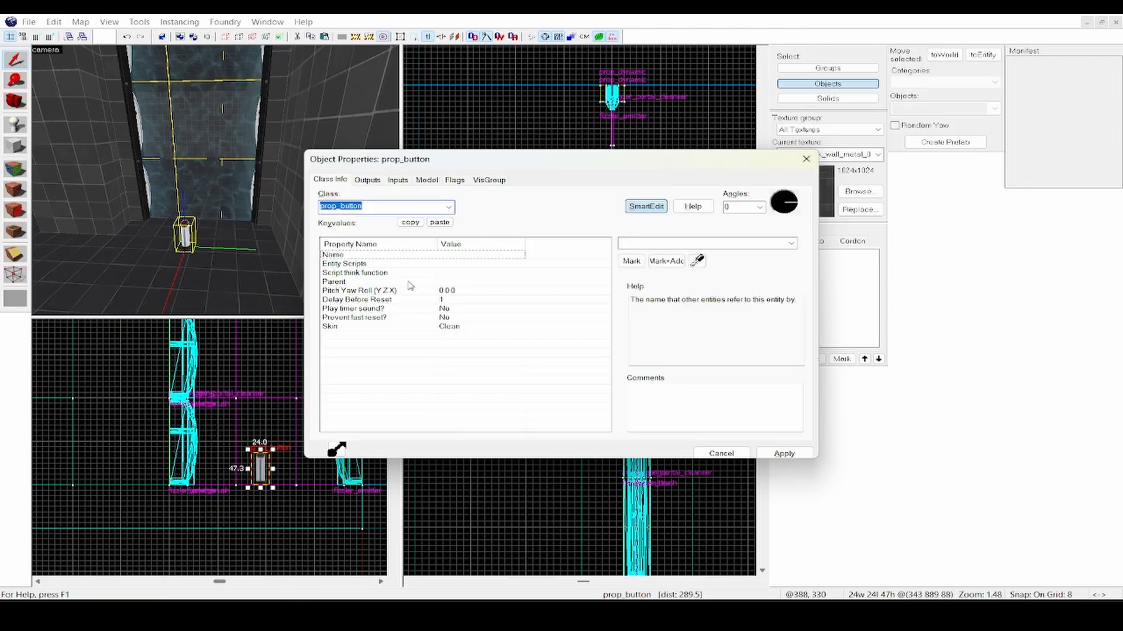
click(357, 299)
key(BackSpace)
text(5)
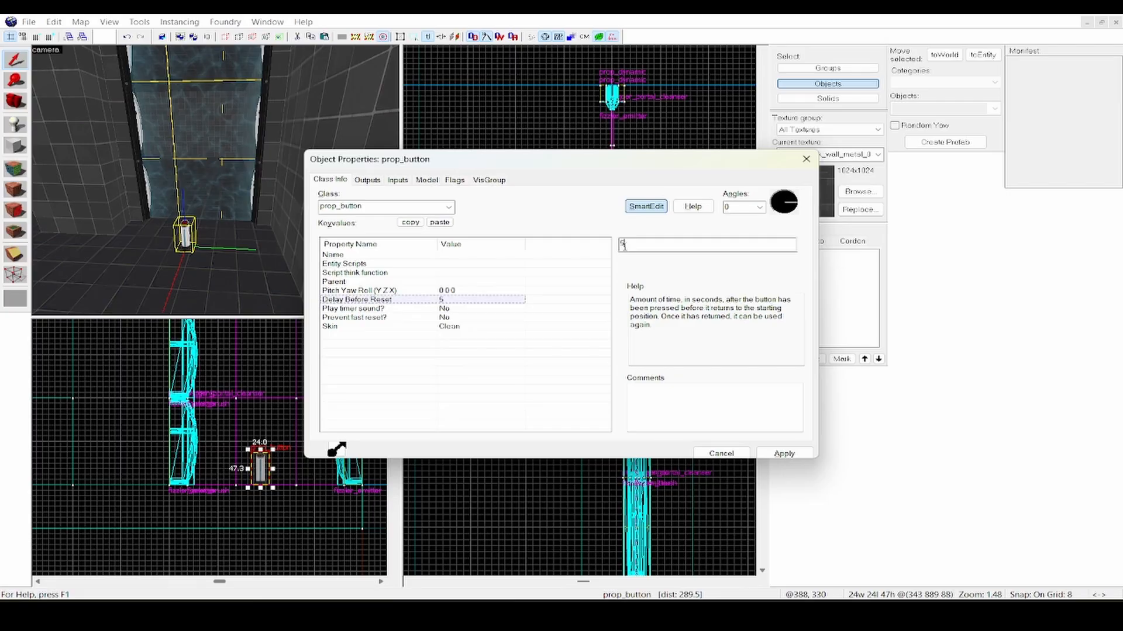
key(Return)
click(806, 159)
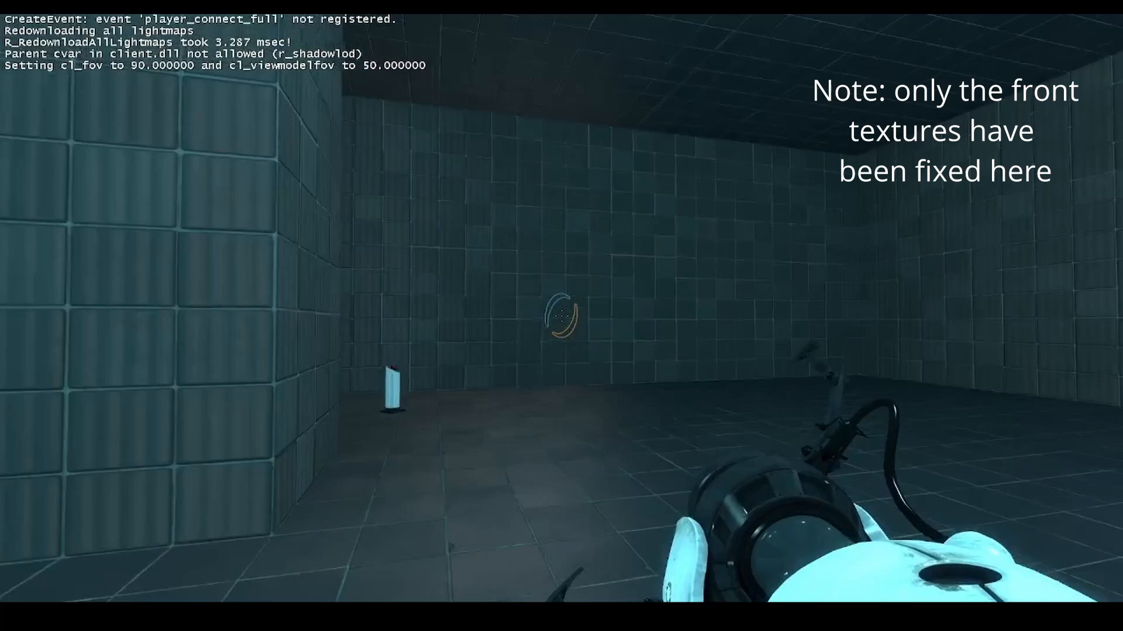
key(w)
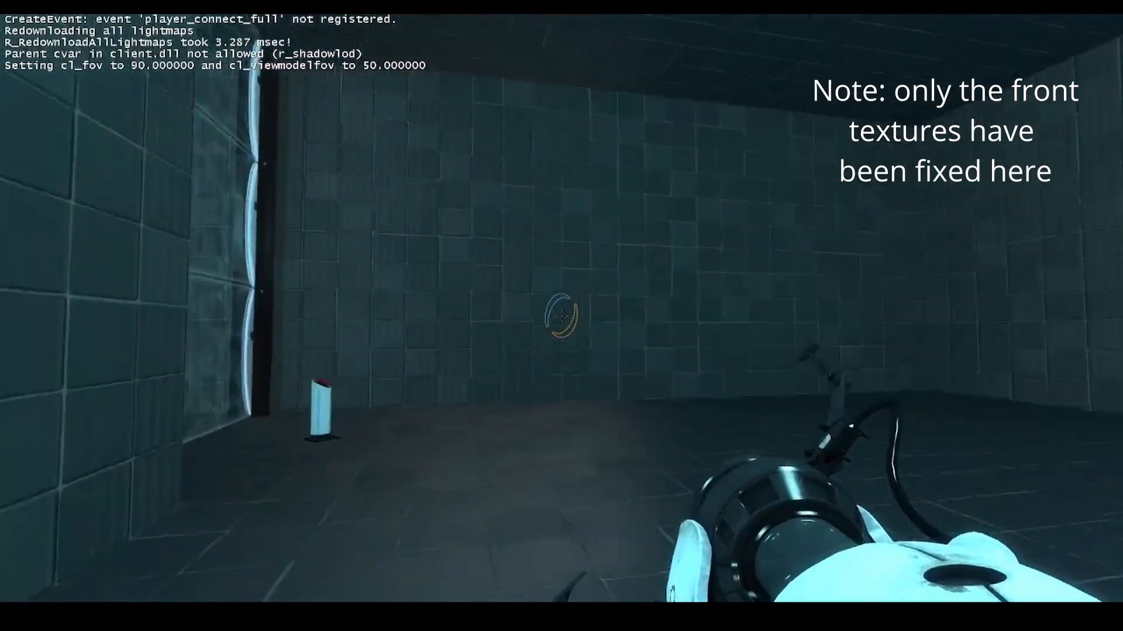
key(s)
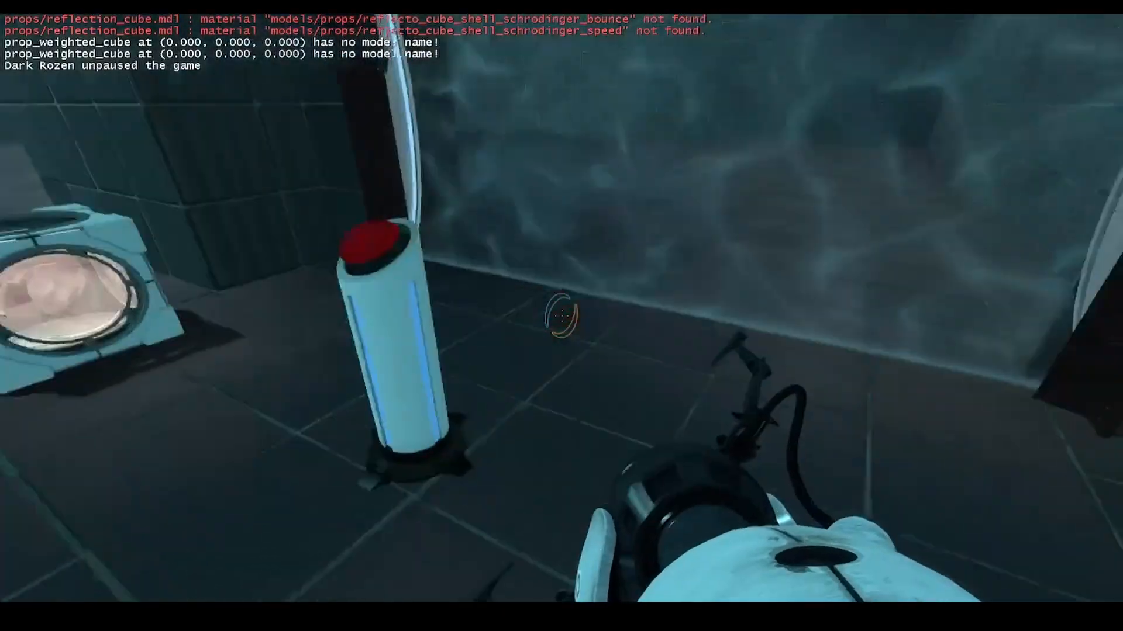
key(e)
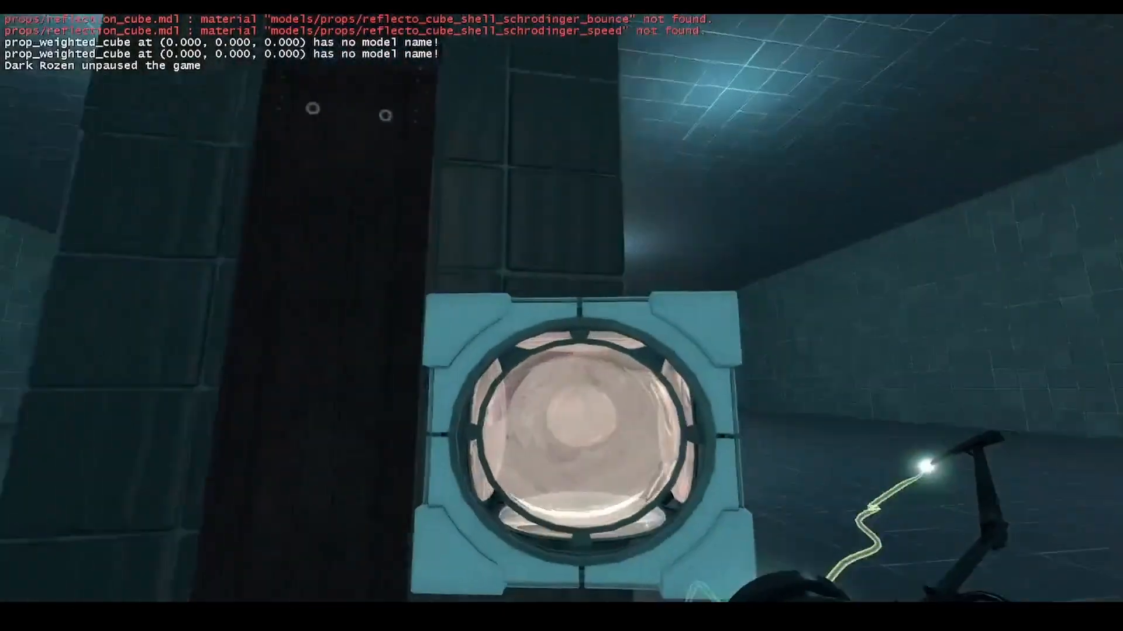
key(w)
key(s)
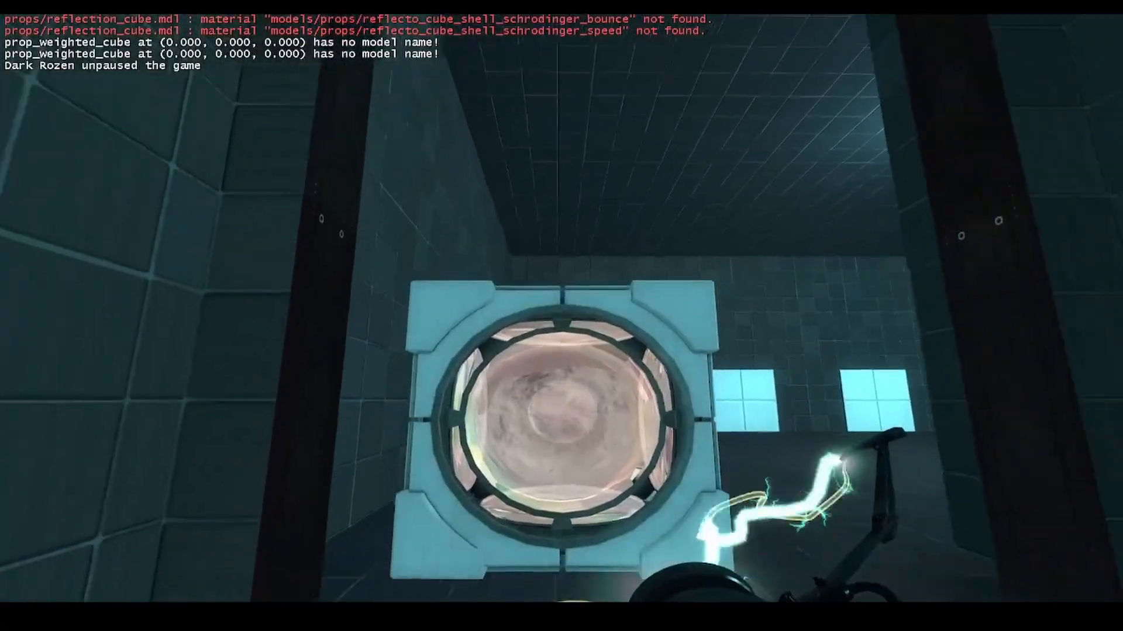
key(w)
key(a)
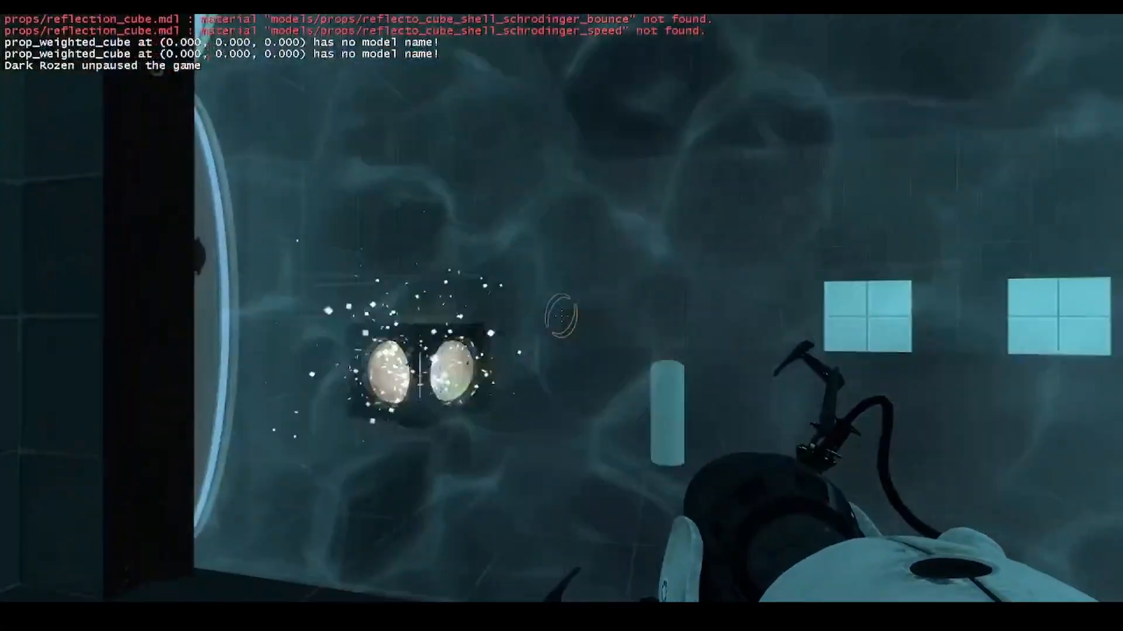
key(d)
click(561, 316)
key(a)
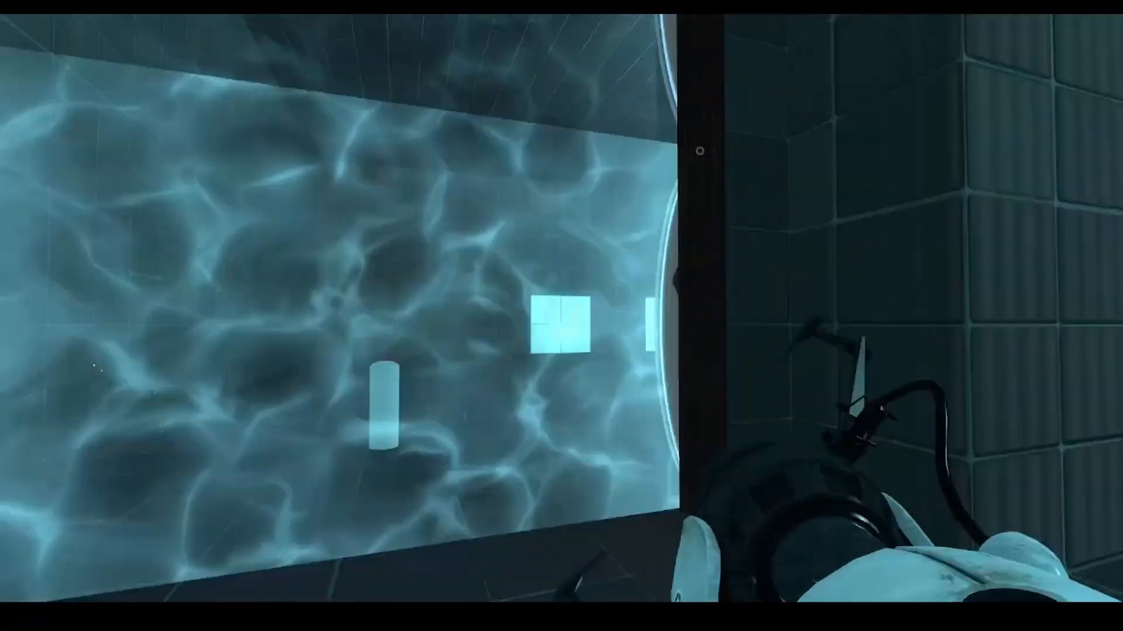
right_click(561, 316)
key(s)
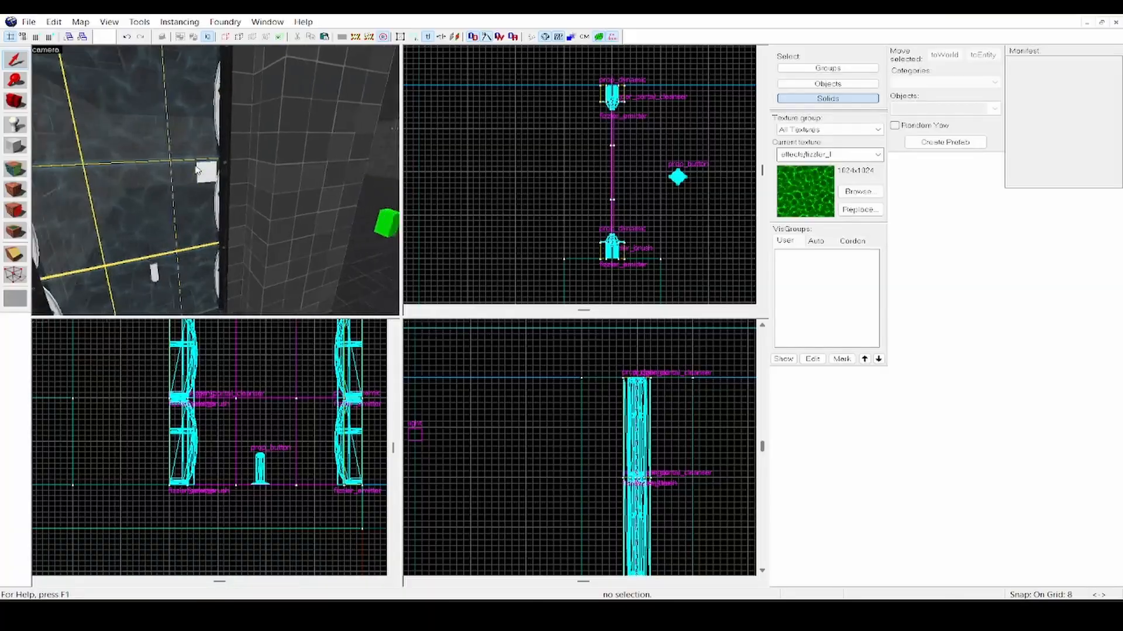
Step: Place a new info_player_start entity on the open floor in front of the two white wall panels
key(Left)
key(Right)
key(s)
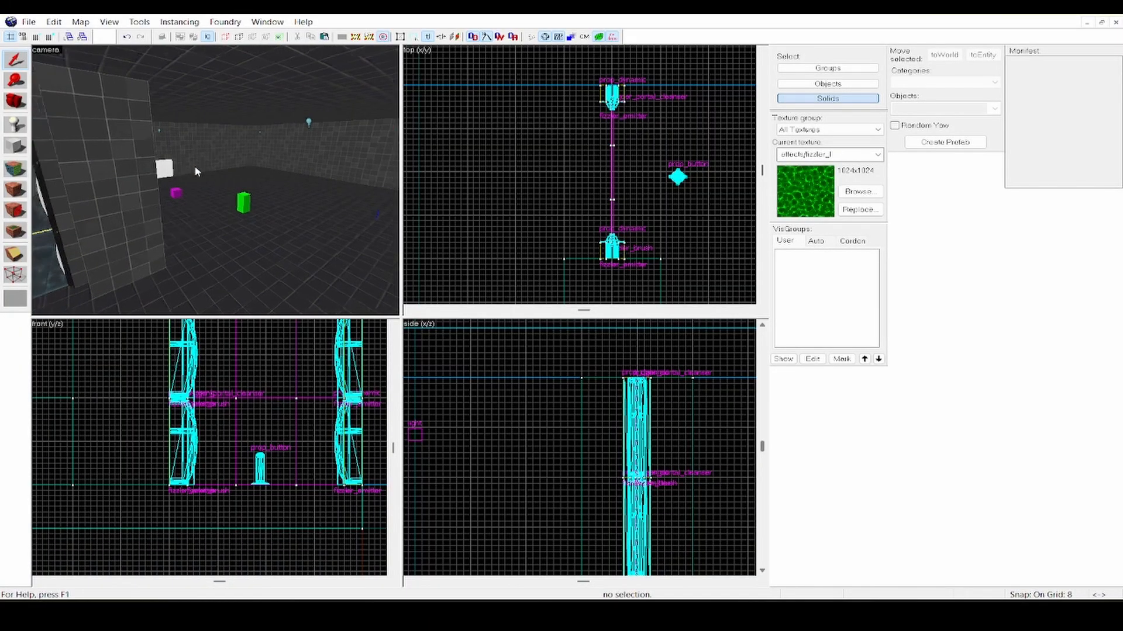
key(Left)
key(w)
key(d)
click(15, 124)
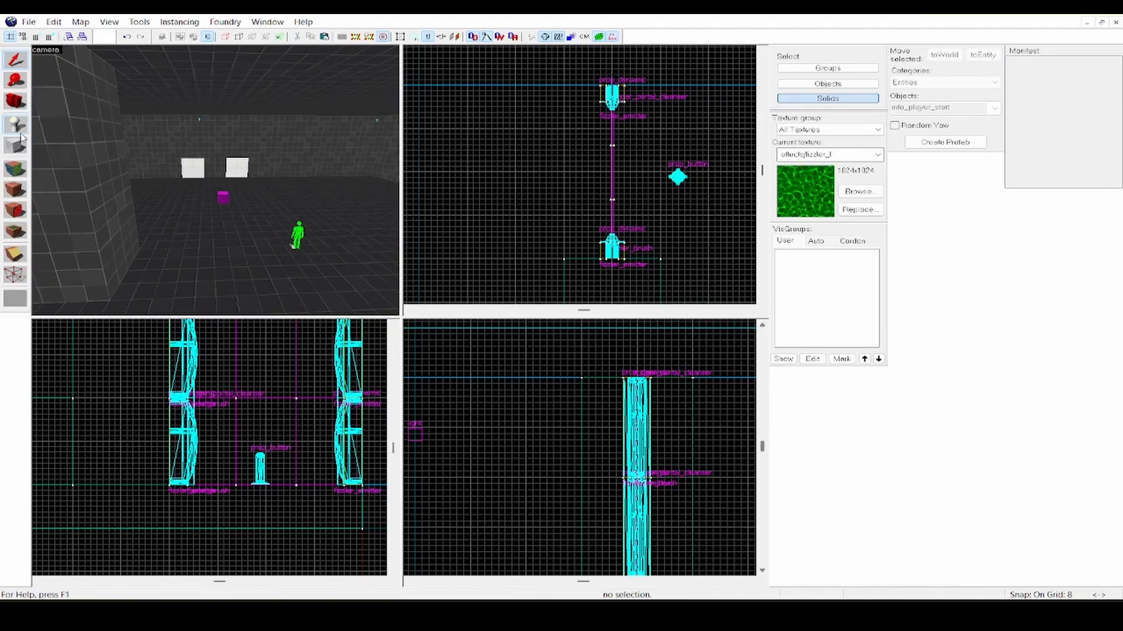
key(w)
key(w)
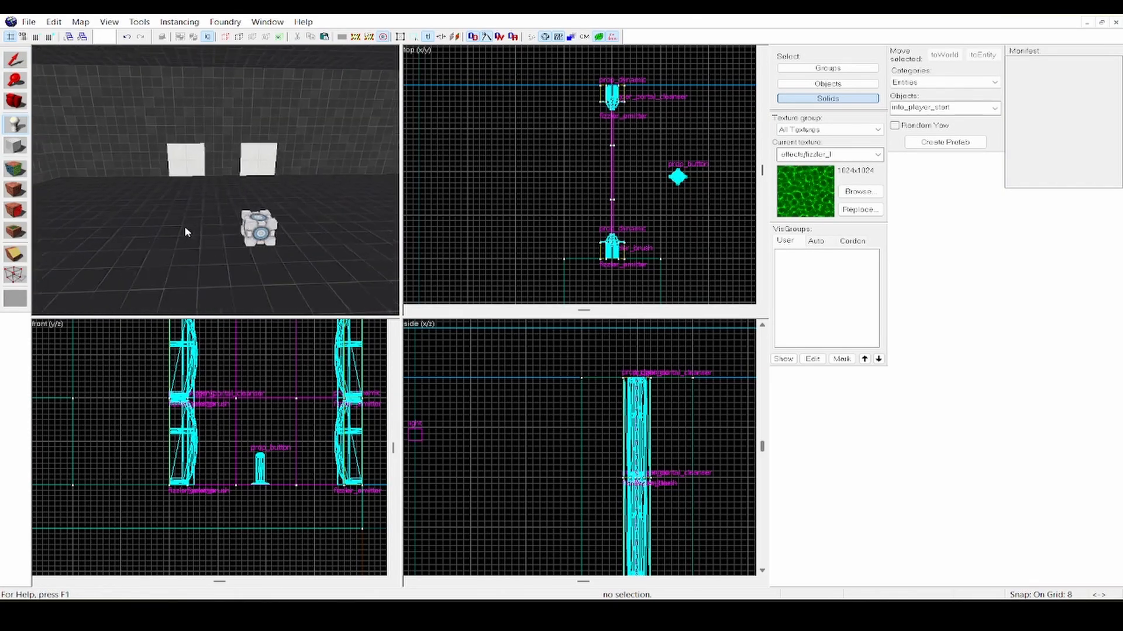
key(a)
click(205, 233)
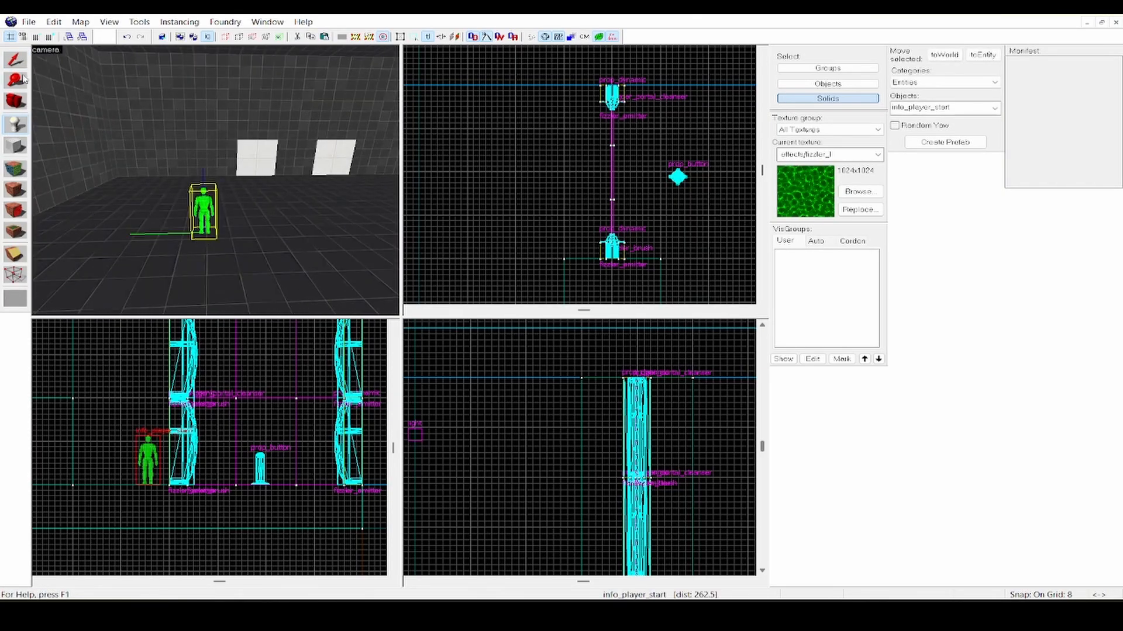
Step: Change the class of the newly placed info_player_start entity to prop_button and apply it
click(15, 59)
double_click(204, 209)
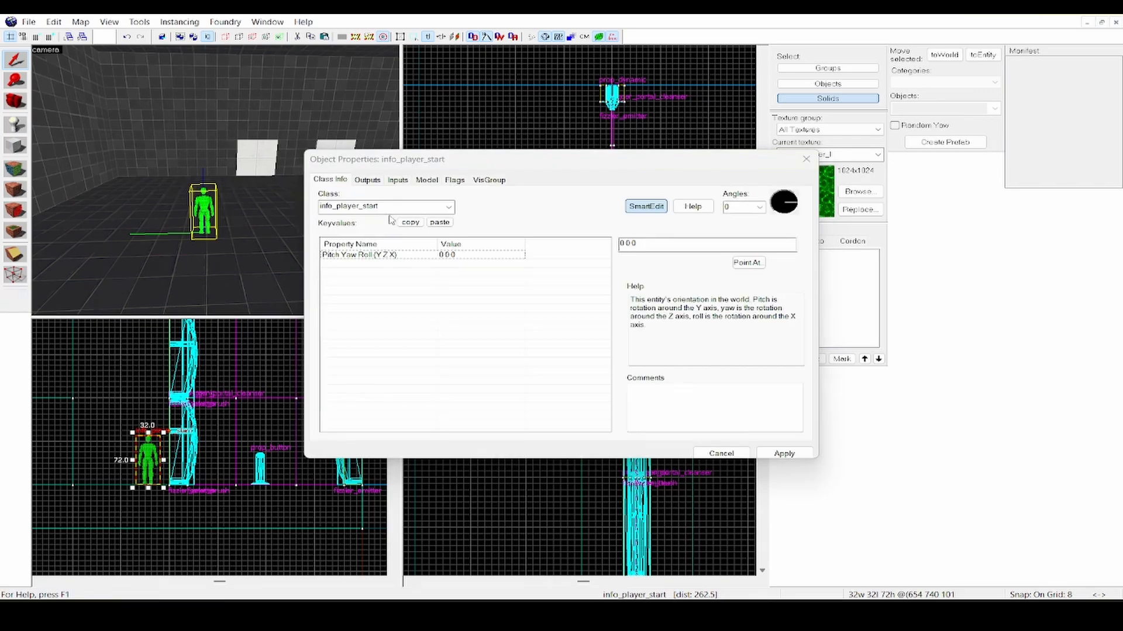
text(prop_button)
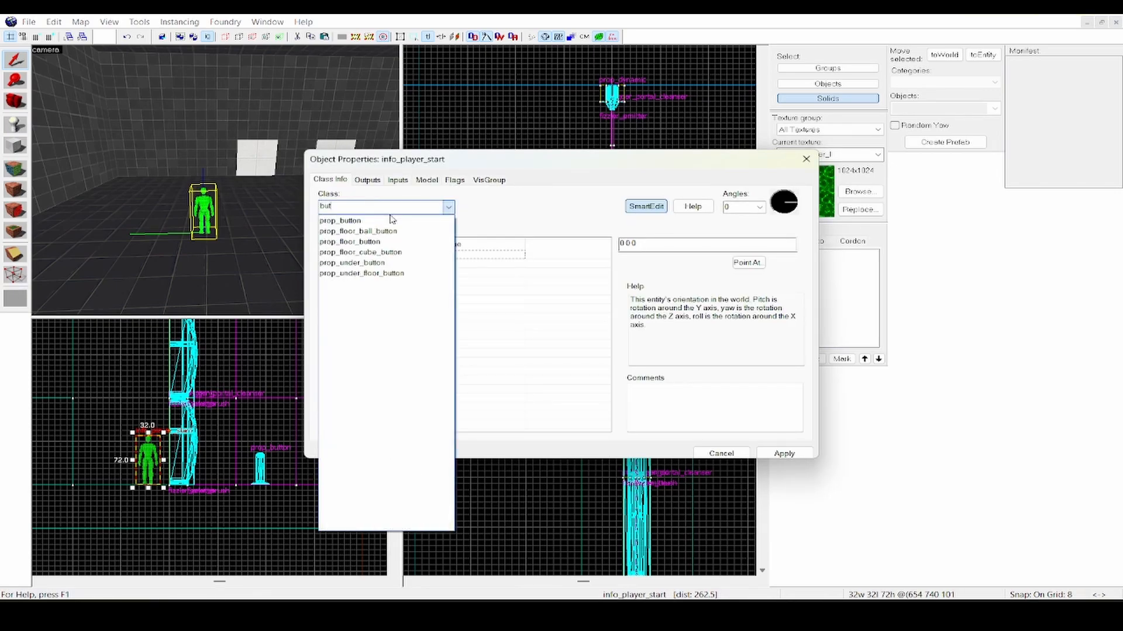
key(Return)
key(Return)
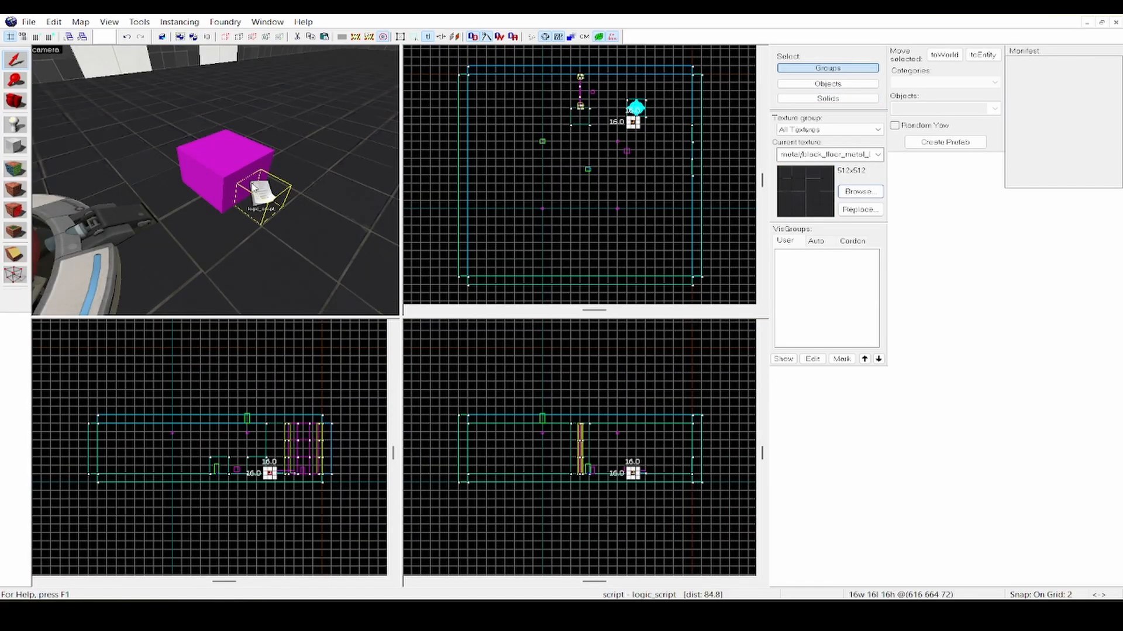
Step: Select the player_weaponstrip entity beside the logic_script, and the button next to them
click(221, 171)
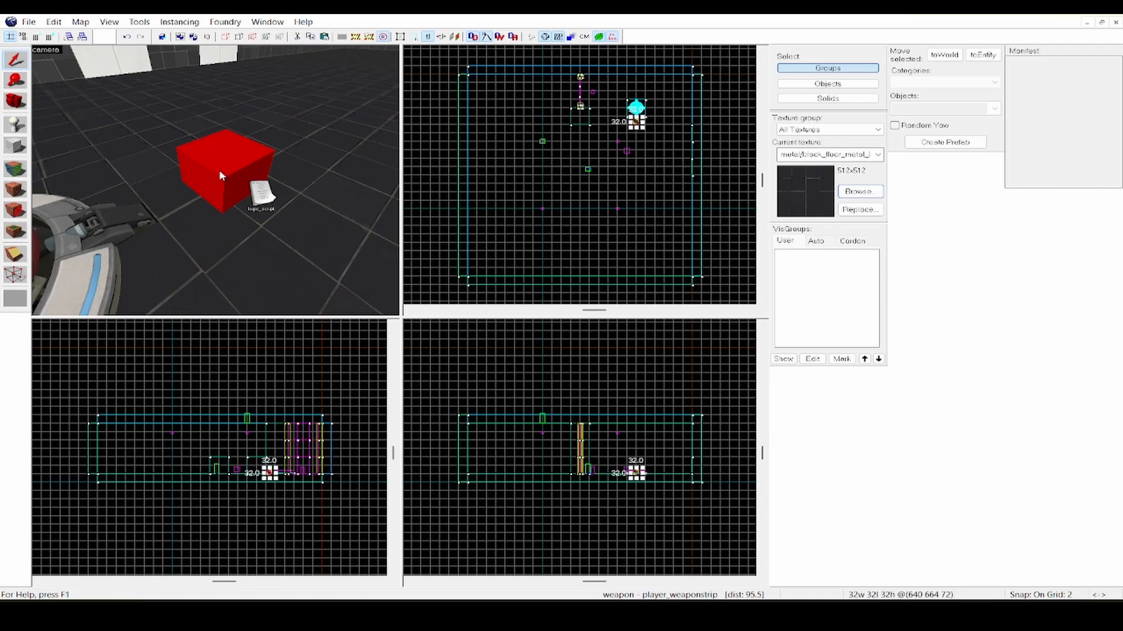
click(93, 233)
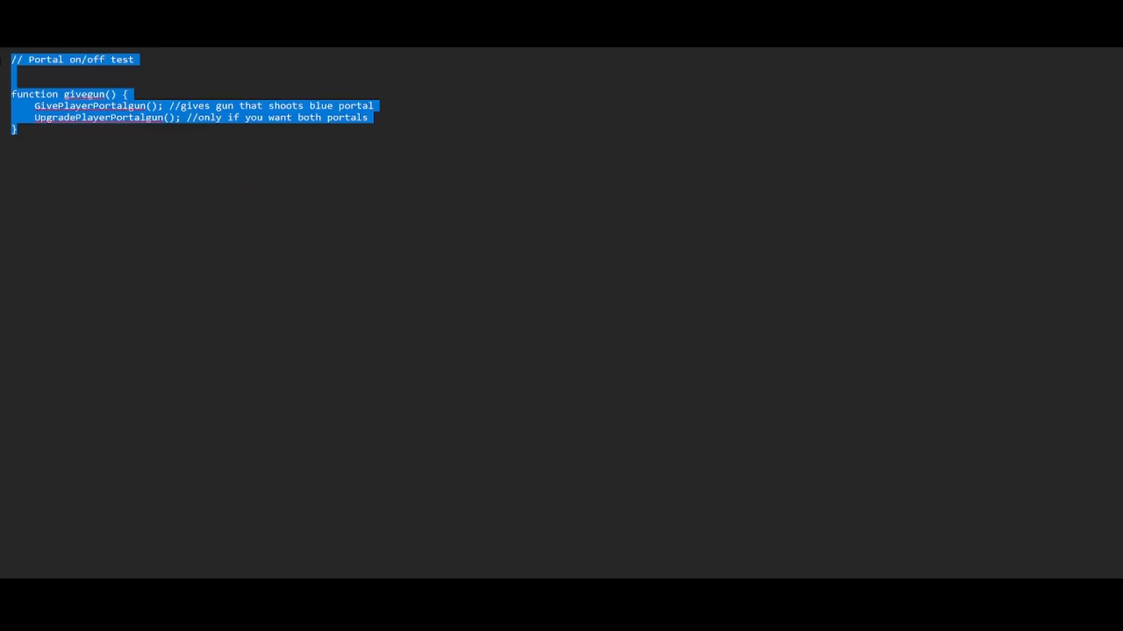
Step: In the text editor, replace the whole script with the comment line '// Script that give the player a portal gun'
key(BackSpace)
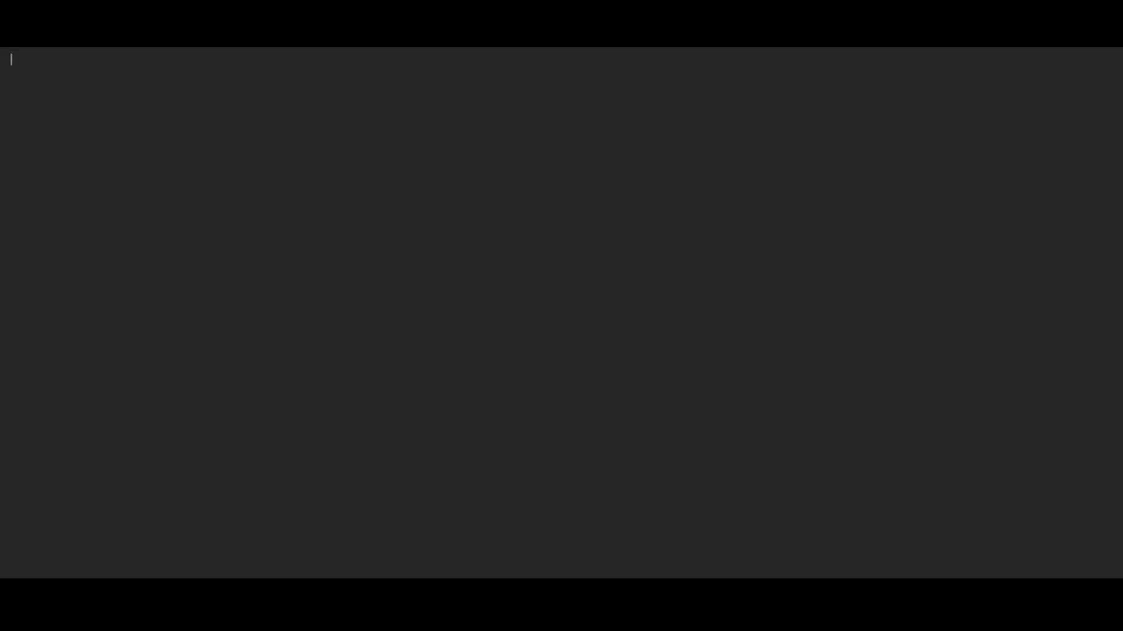
text(/)
text(/ Script that )
text(re)
key(BackSpace)
key(BackSpace)
text(give the player a port)
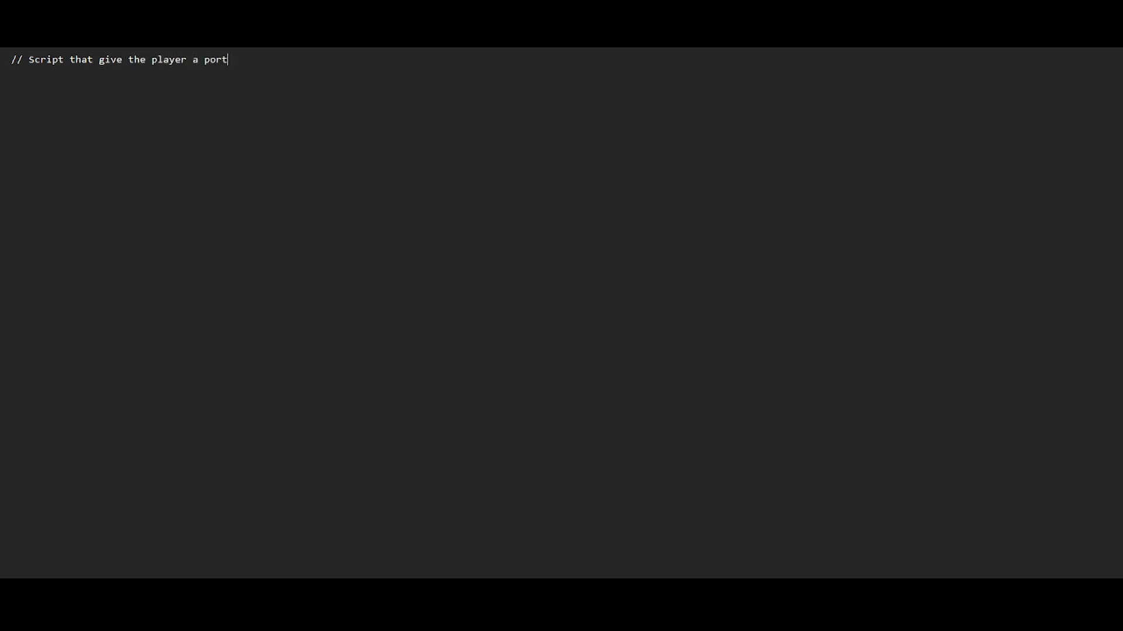
text(al gun)
key(Return)
key(Return)
text(fun givef)
text(un()
key(BackSpace)
key(BackSpace)
key(BackSpace)
key(BackSpace)
key(BackSpace)
key(BackSpace)
key(BackSpace)
key(BackSpace)
key(BackSpace)
key(BackSpace)
key(BackSpace)
key(BackSpace)
Step: Define an empty function givegun() with opening and closing braces below the comment
text(function givegun() {)
key(Return)
text(})
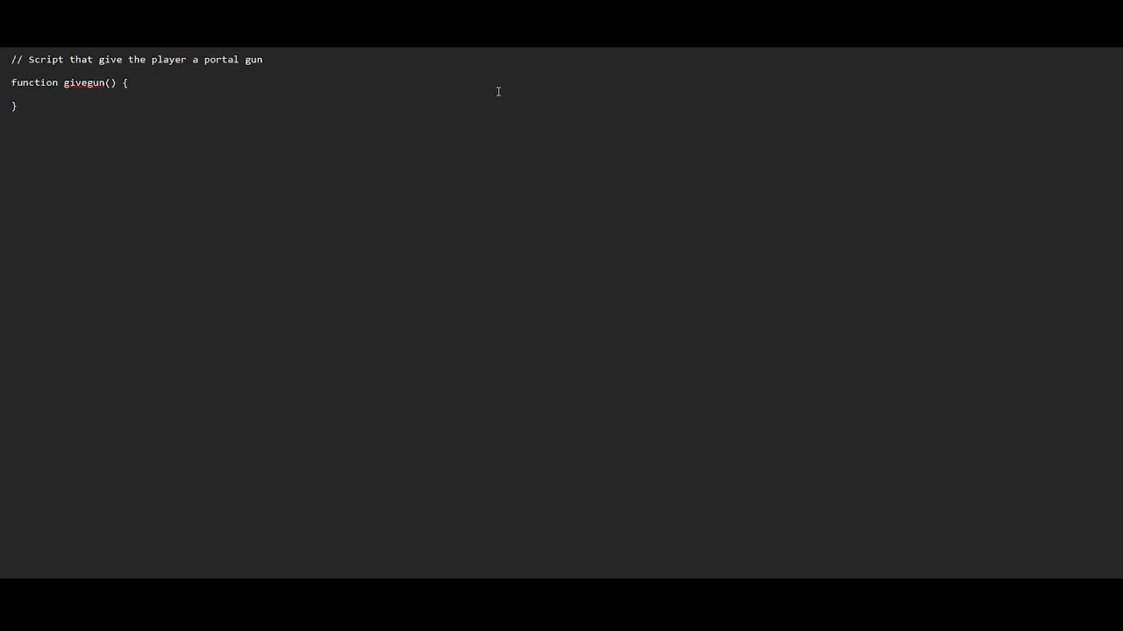
Step: Add the calls GivePlayerPortalgun(); and UpgradePlayerPortalgun(); inside givegun(), with a // comment marker after the second call
text(GivePlyaerPortalgun();)
key(Return)
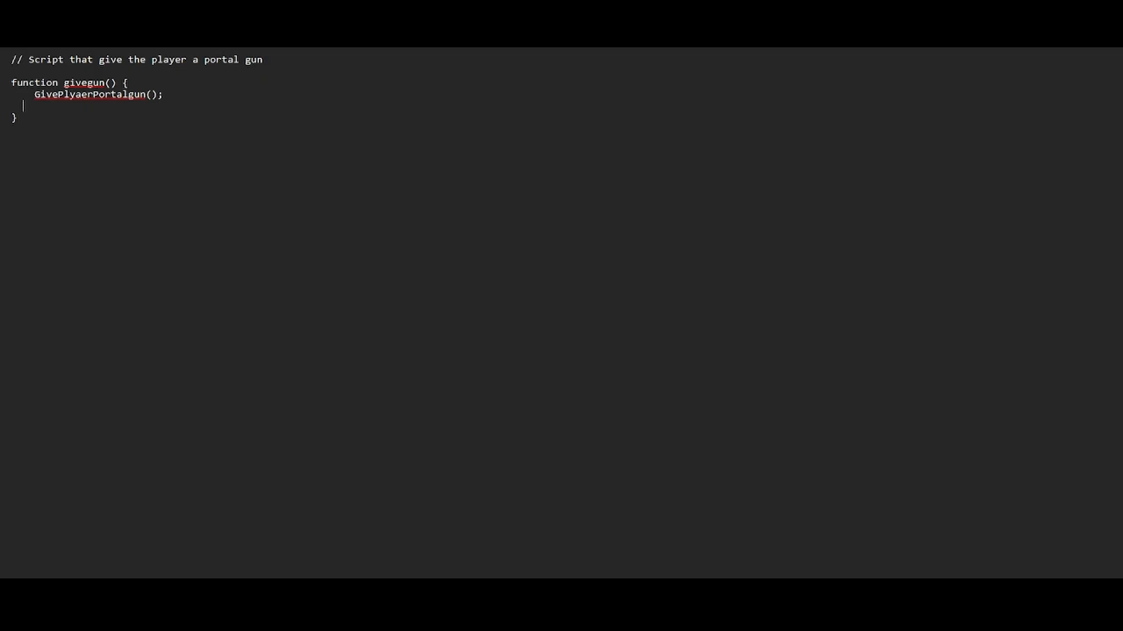
text(UpgradePlayerPortalgun())
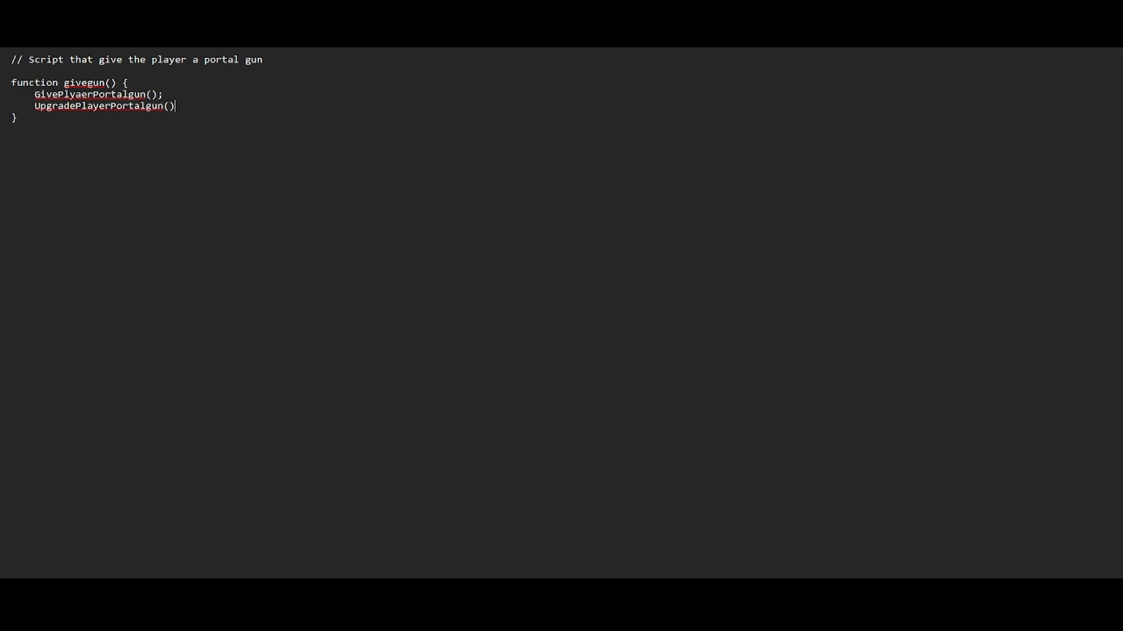
text(; //)
key(Left)
key(Left)
key(Left)
key(BackSpace)
key(BackSpace)
text(ay)
Step: Add the comment '// gives the player a blue portal gun' after the GivePlayerPortalgun call
text(// gi)
key(BackSpace)
key(BackSpace)
text(gives thd)
key(BackSpace)
key(BackSpace)
text(he player a ble)
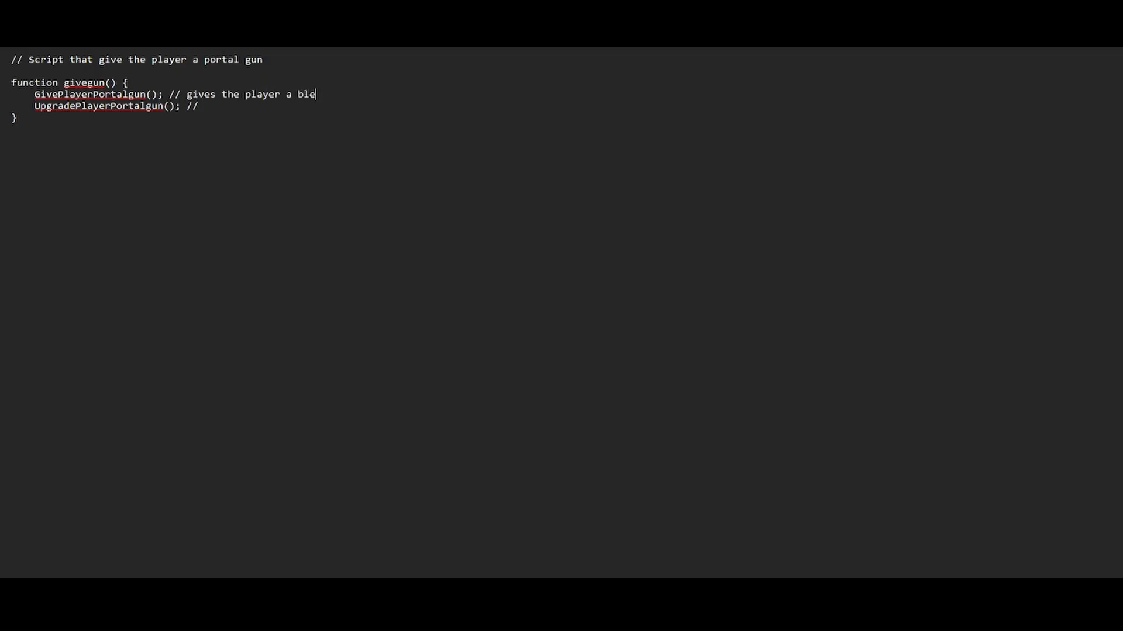
key(BackSpace)
text(ue portal gun)
Step: Add the comment 'upgrades the gun to shoot orange portals' after the UpgradePlayerPortalgun call
click(199, 106)
text(u)
text(pgrades the play)
key(BackSpace)
key(BackSpace)
key(BackSpace)
key(BackSpace)
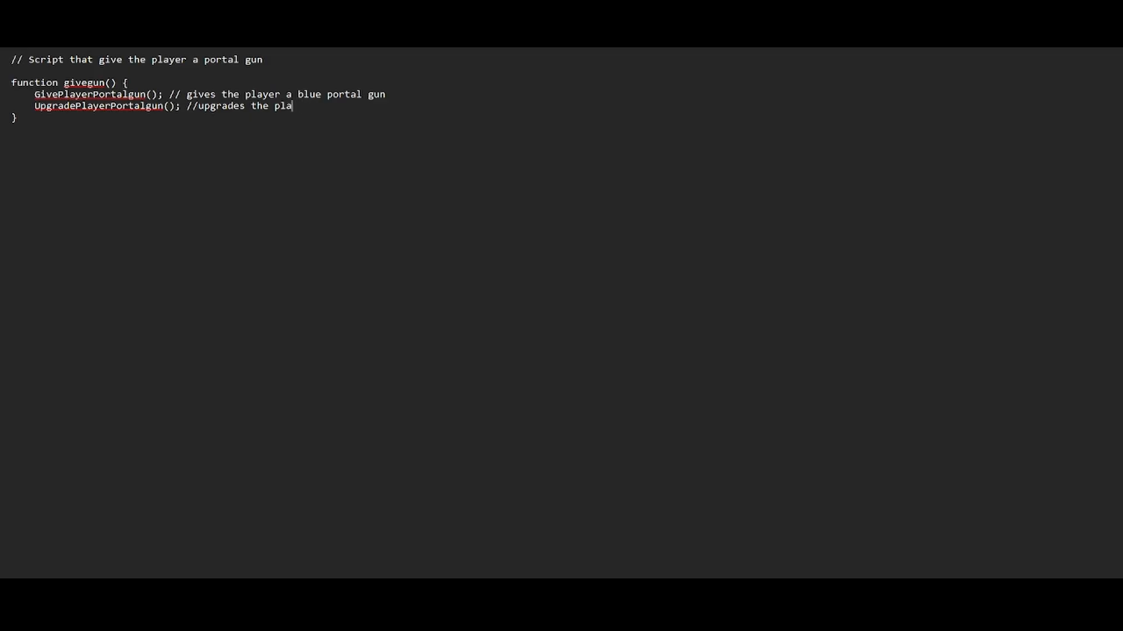
text(gun to shoot ot)
text(ange portals)
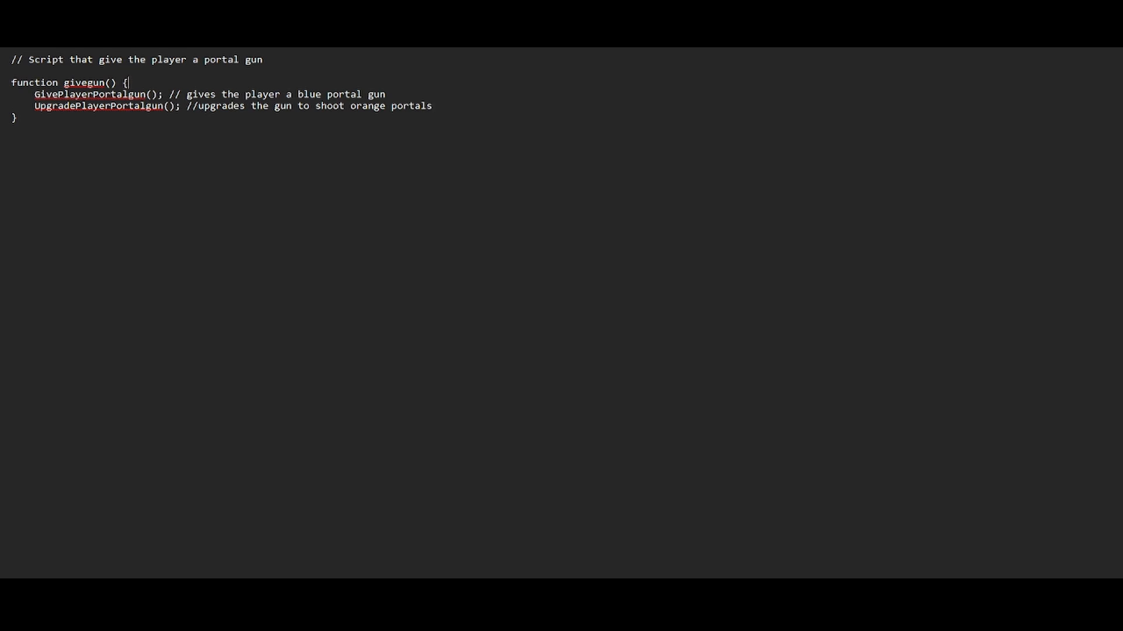
Step: Insert the word 'dual' before 'portal gun' in the script's first comment line
click(199, 59)
text(dual)
drag(35, 95, 121, 97)
click(125, 145)
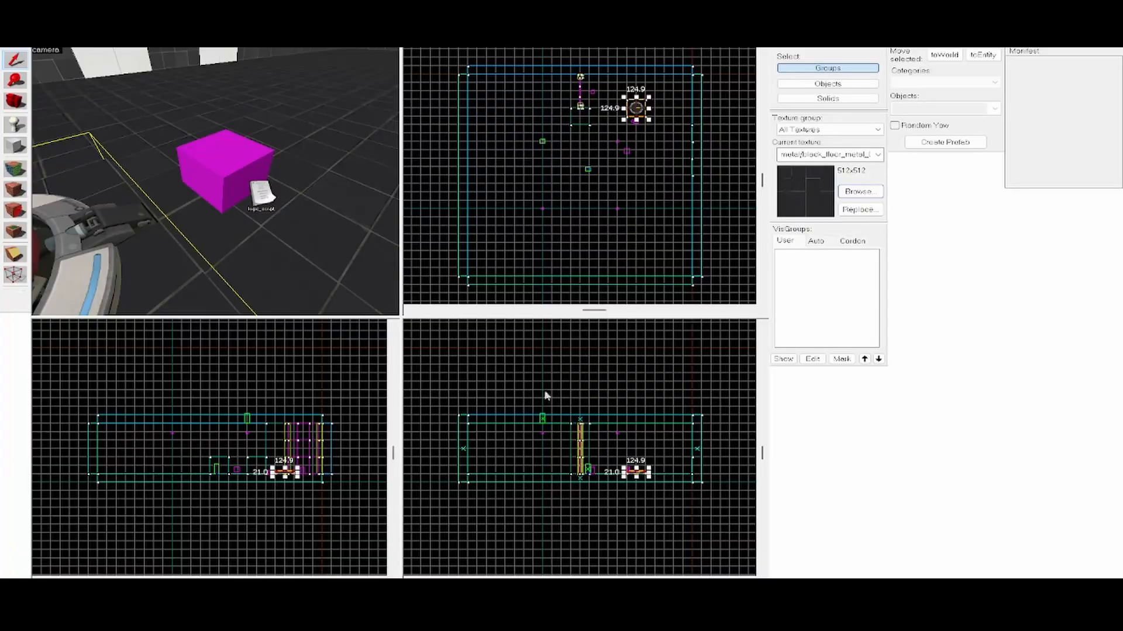
Step: In Hammer, add portalonoff.nut to the Entity Scripts of the logic_script entity and apply its properties
double_click(314, 450)
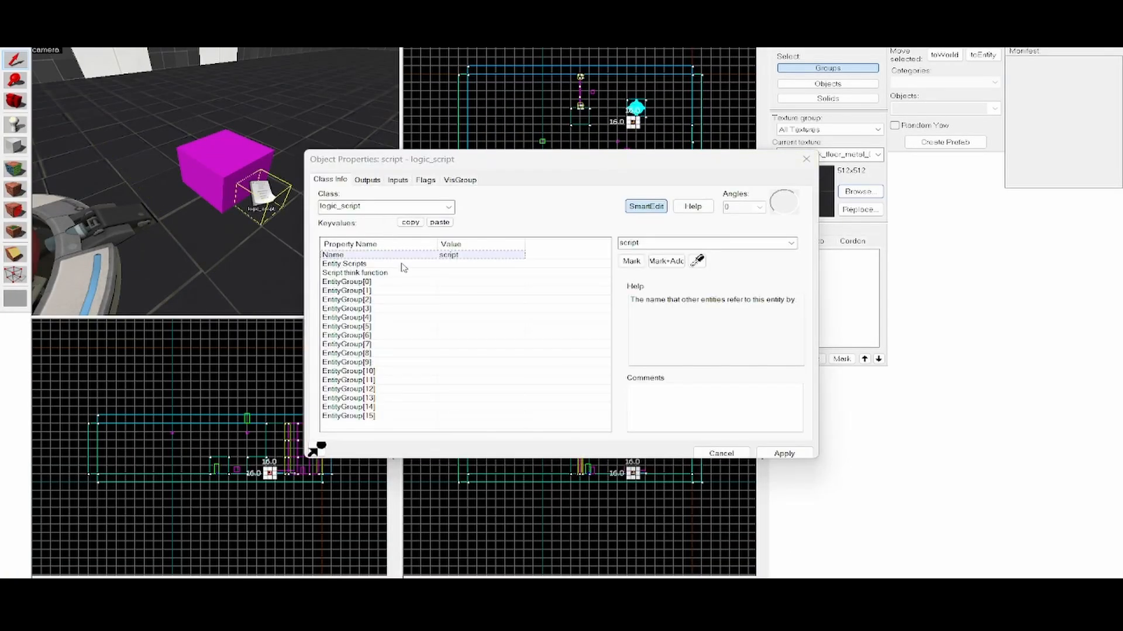
click(405, 273)
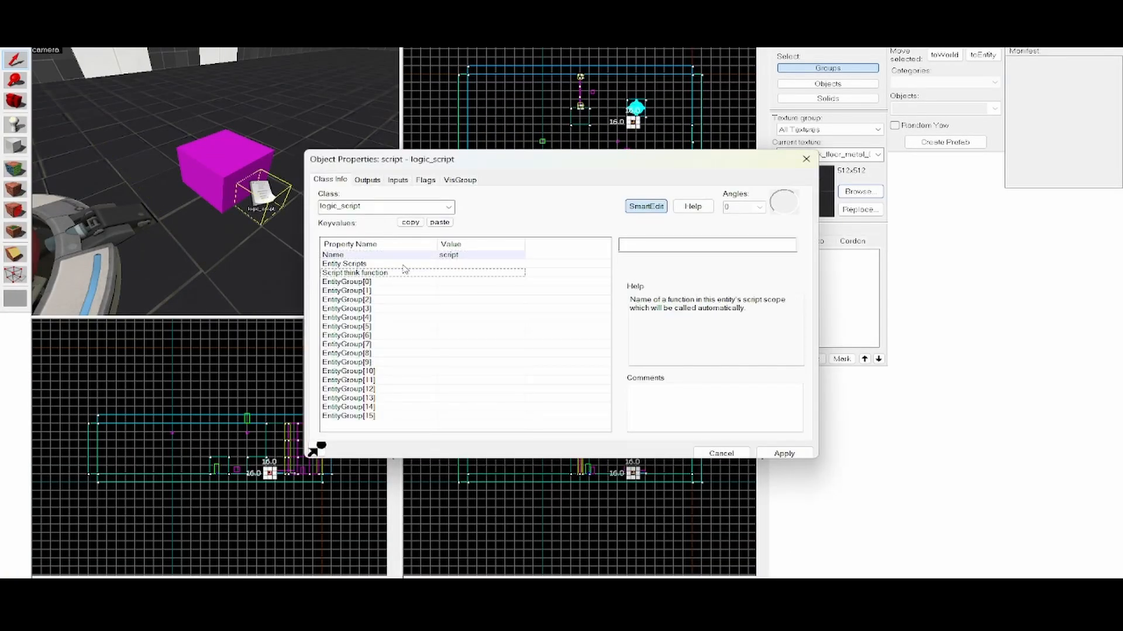
click(403, 265)
click(618, 264)
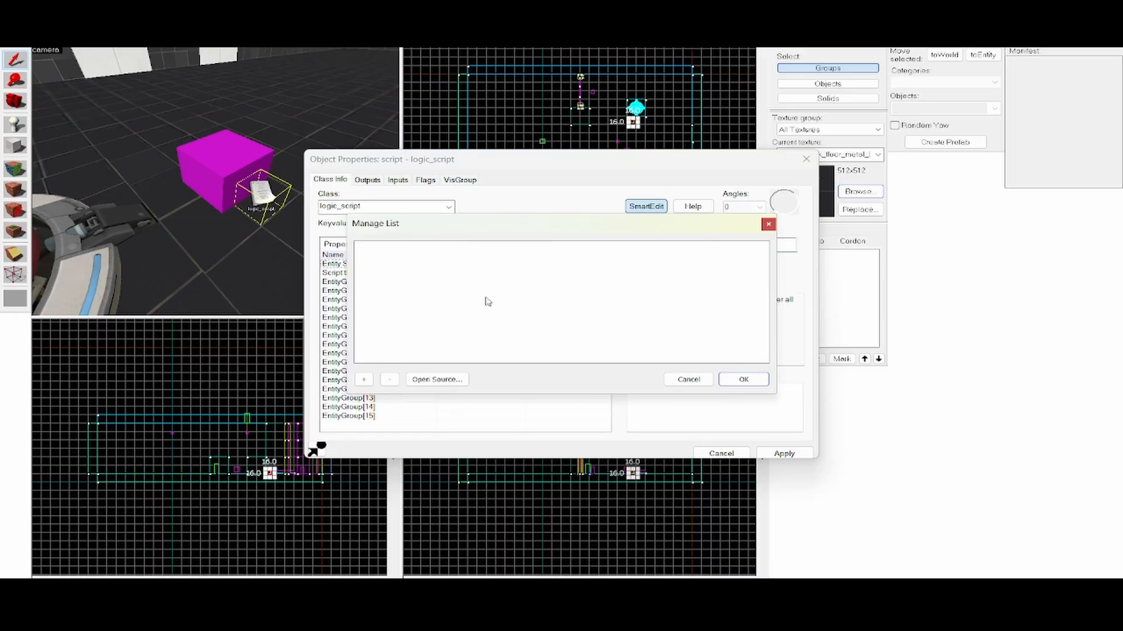
click(364, 380)
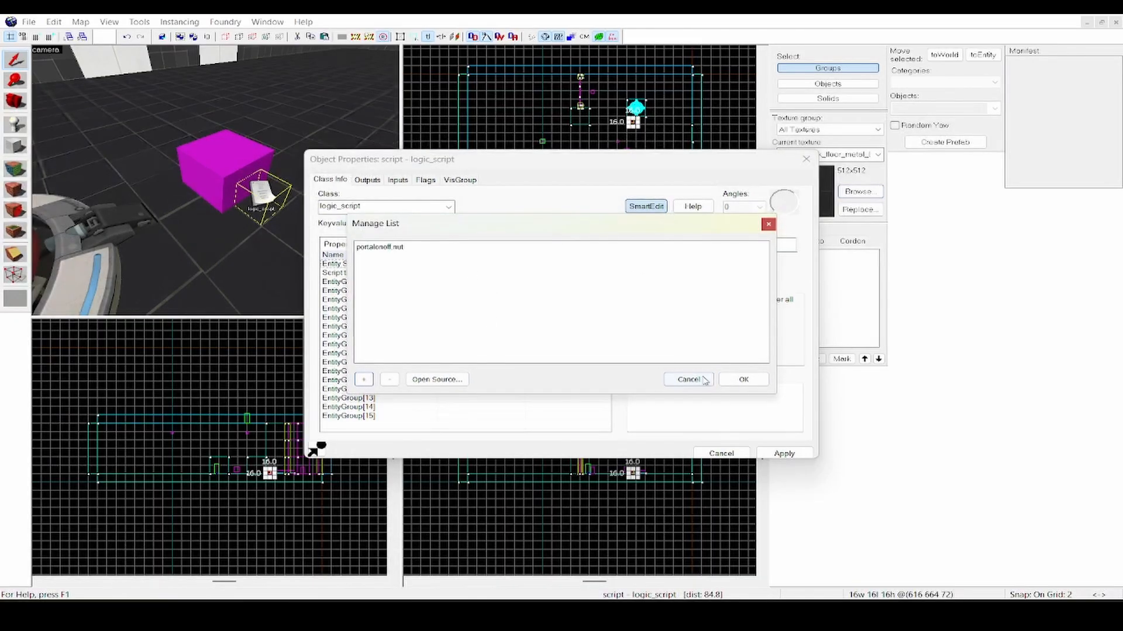
click(739, 380)
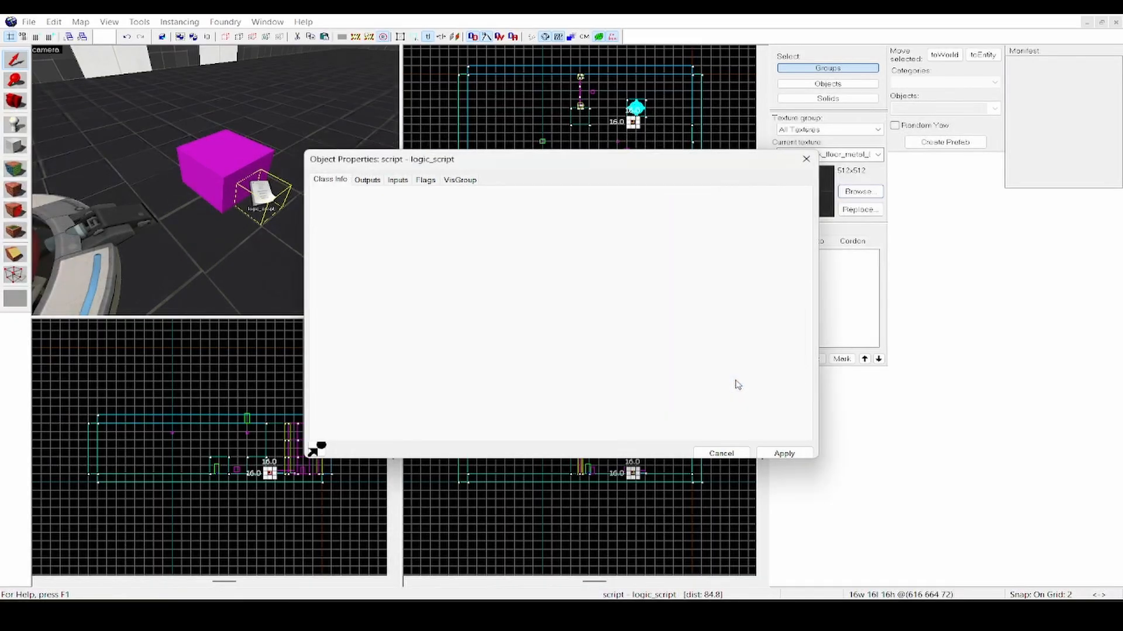
click(774, 450)
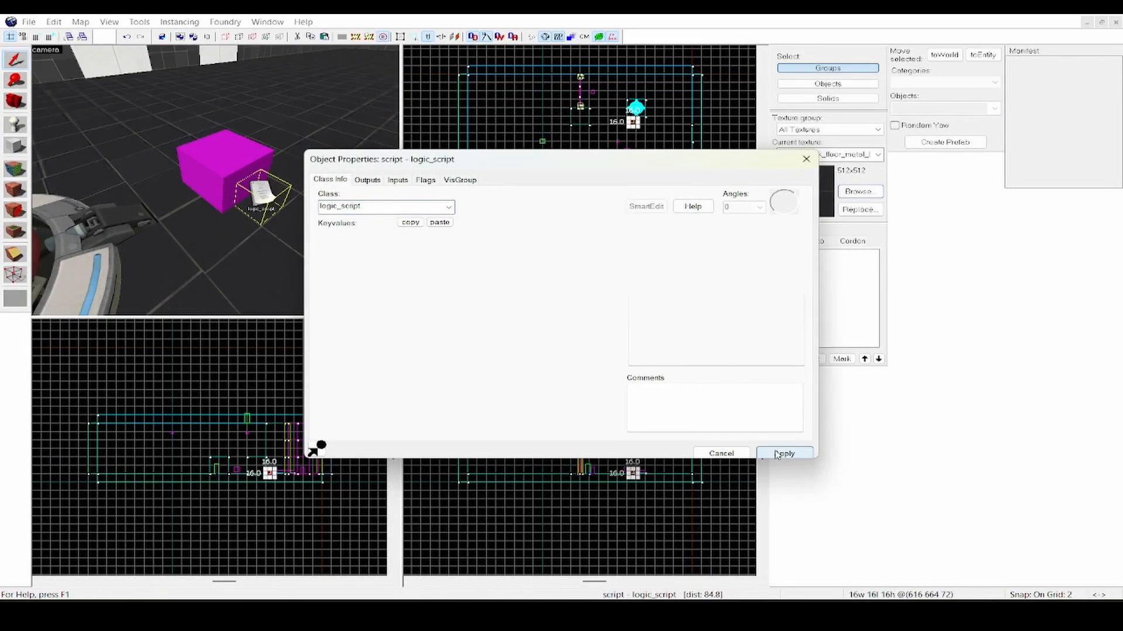
click(804, 159)
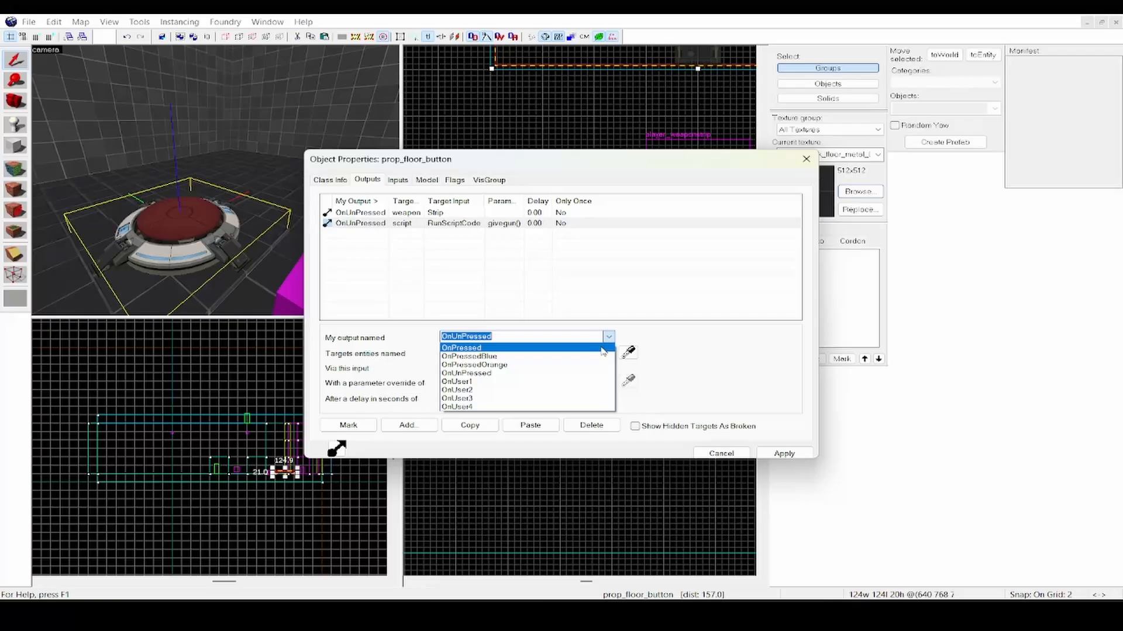
Step: Change the floor button's givegun() output to fire on OnPressed and apply it
click(602, 353)
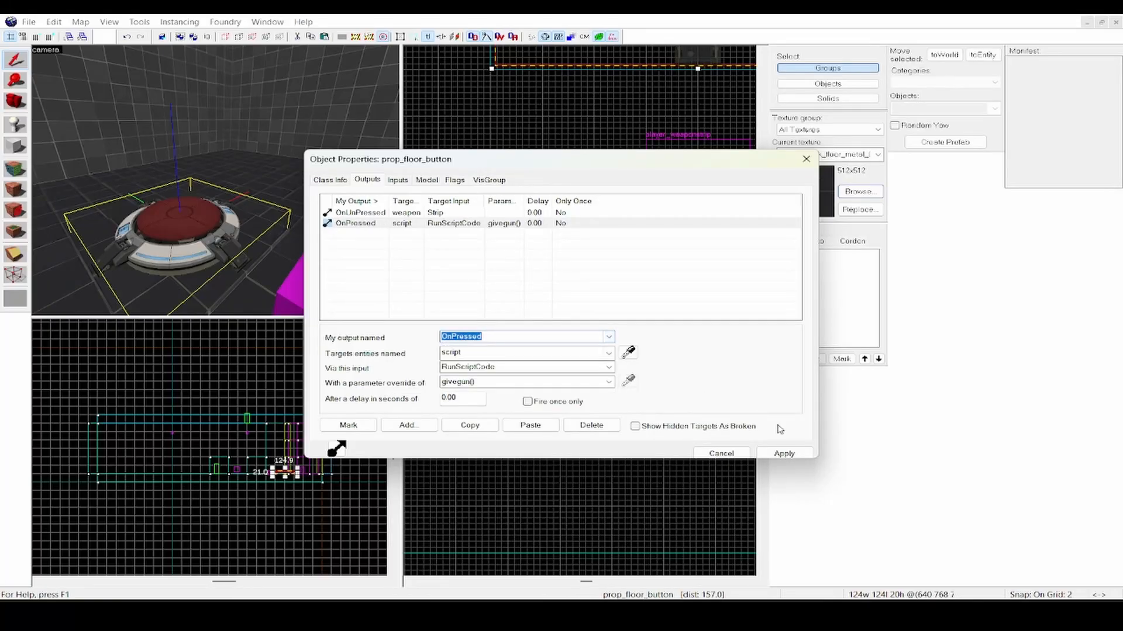
click(784, 454)
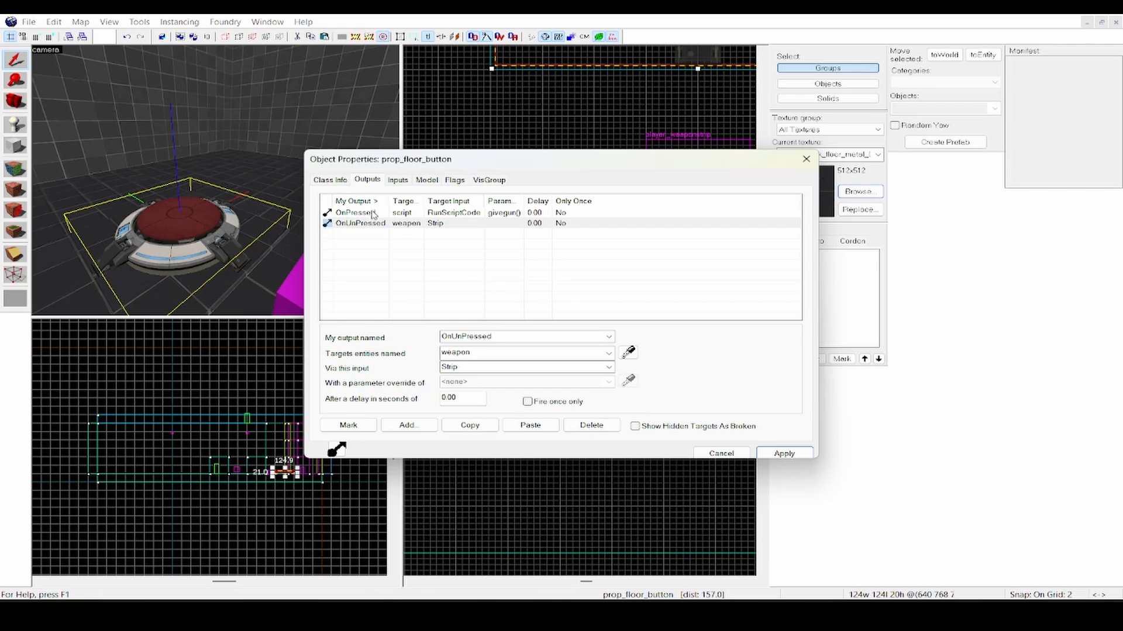
Step: Review the floor button's OnPressed givegun() output to script and its OnUnPressed Strip output to weapon
click(136, 242)
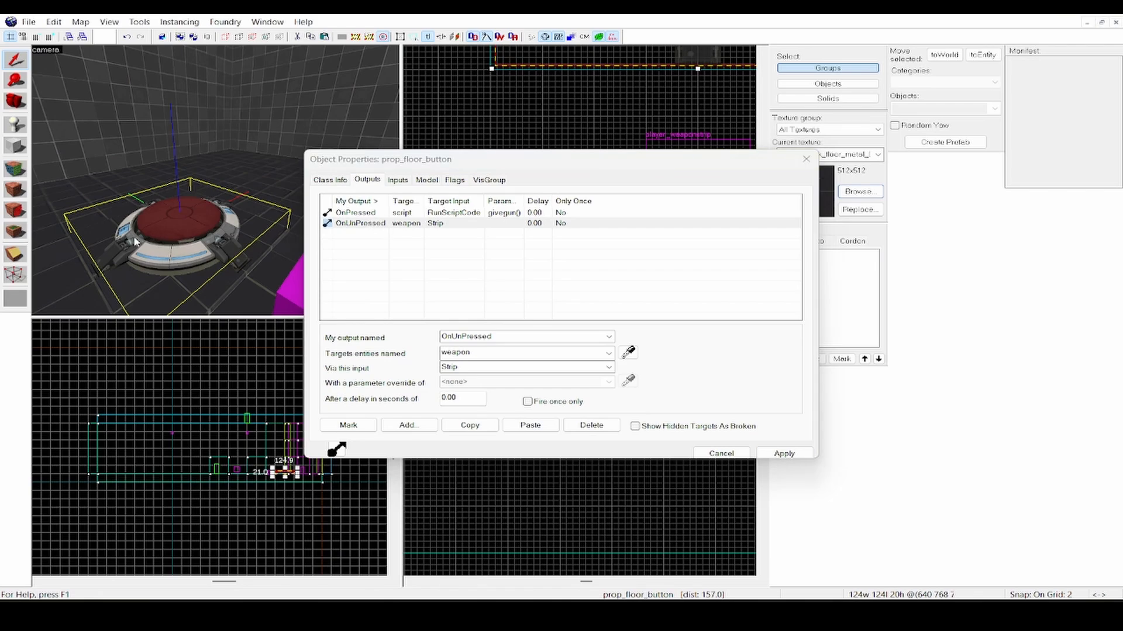
click(378, 213)
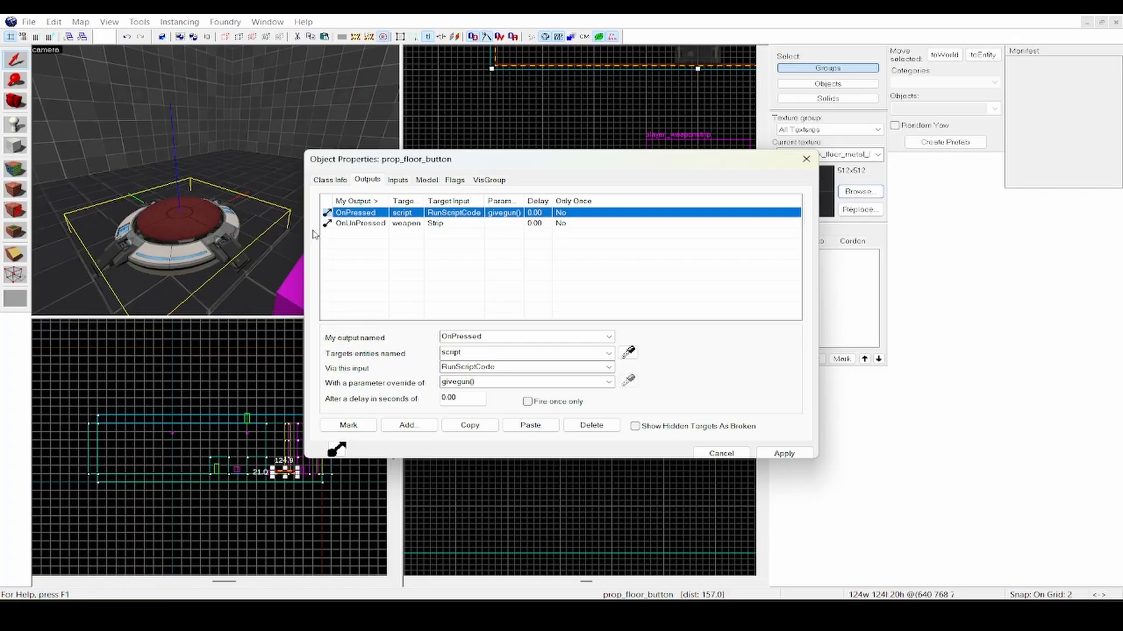
click(232, 235)
click(507, 215)
click(448, 225)
click(208, 237)
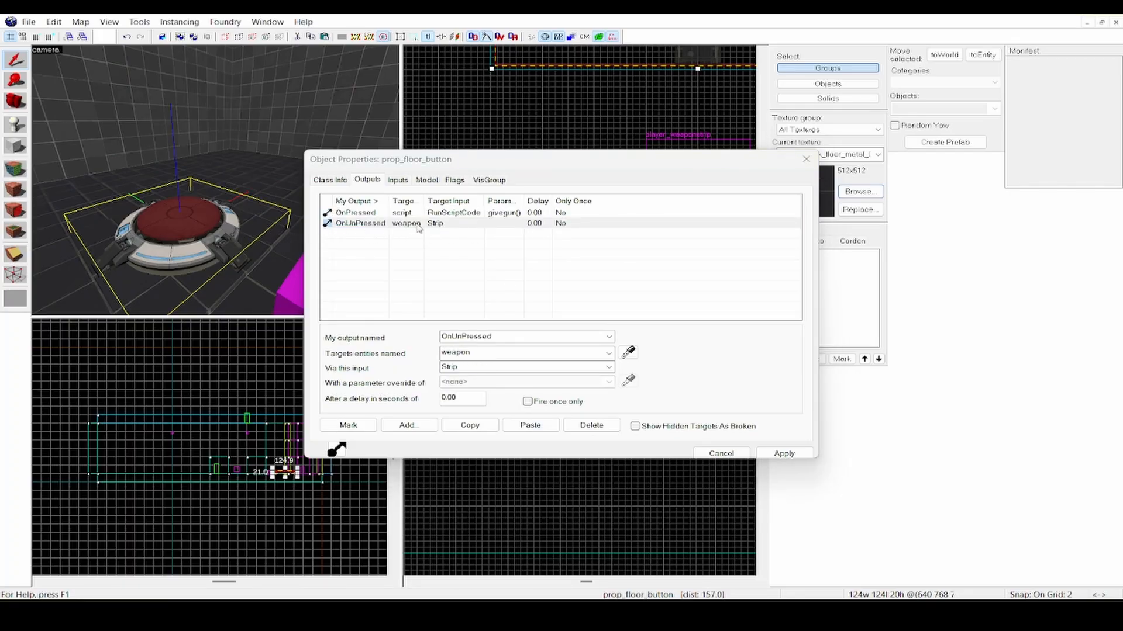
click(435, 226)
drag(443, 170, 514, 165)
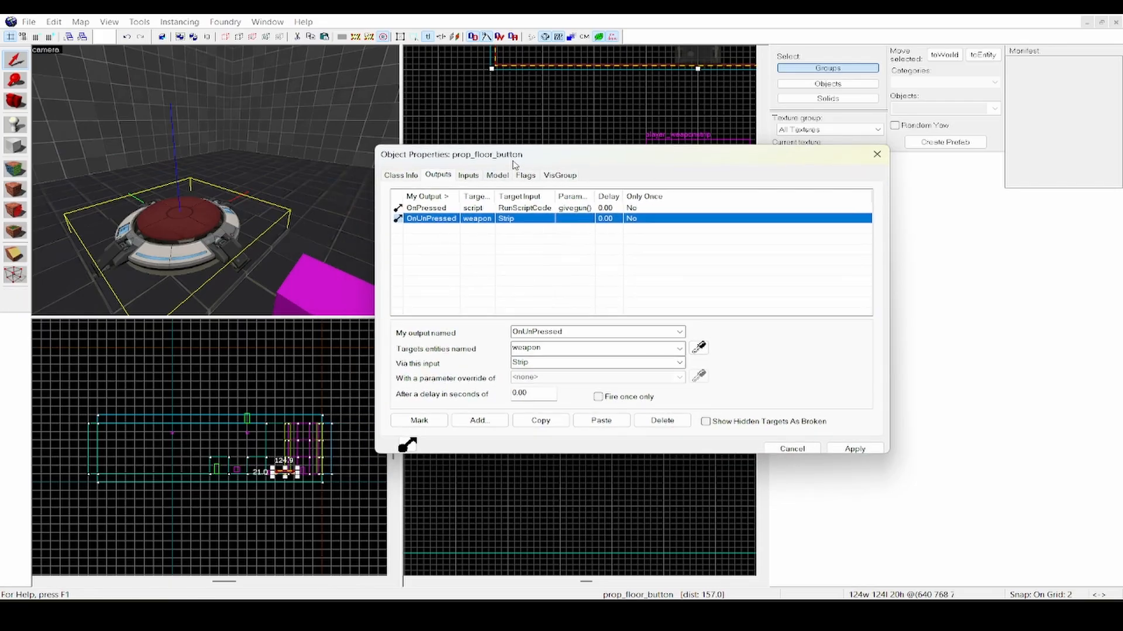
Step: Apply and close the floor button's properties, and compile and run the map in Portal 2
click(854, 448)
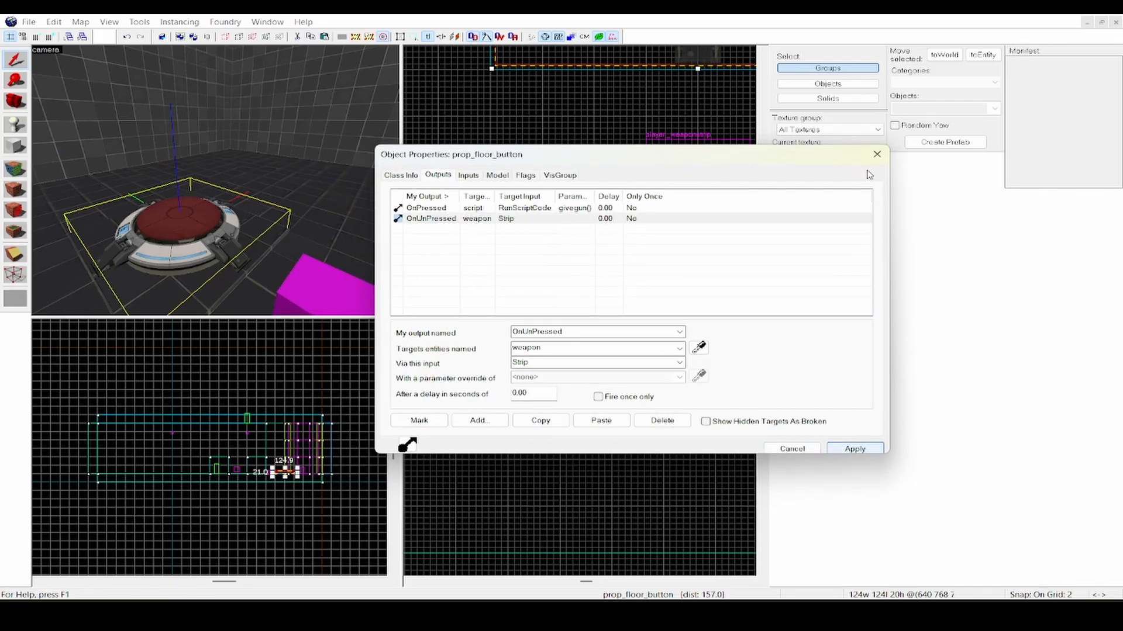
click(877, 154)
key(F9)
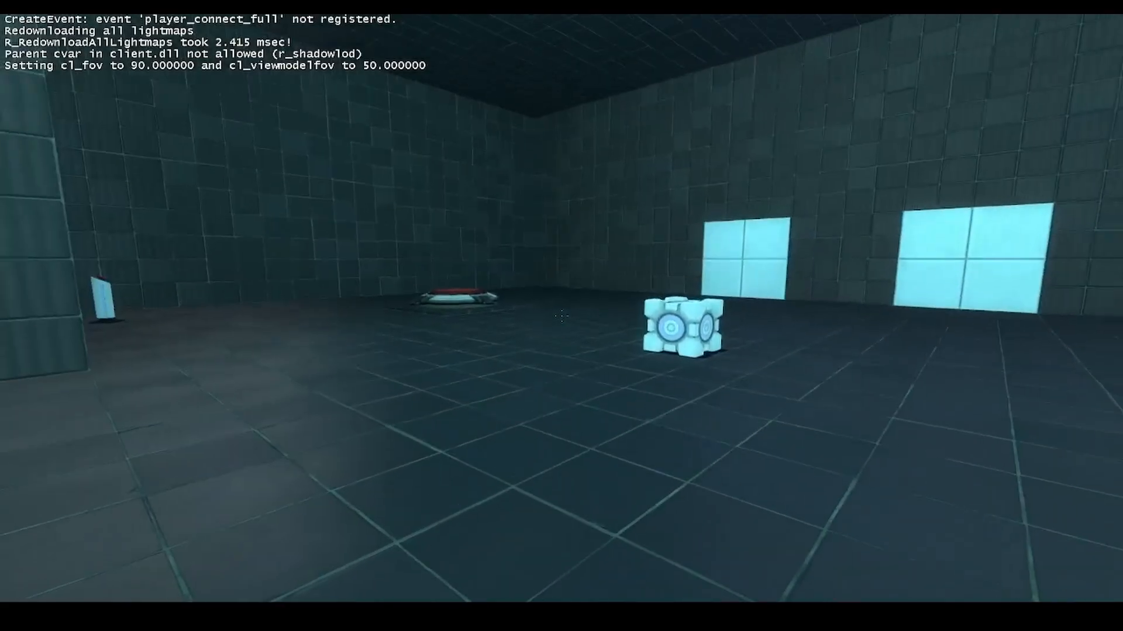
Step: Walk onto the floor button in the game and test firing blue and orange portals
key(w)
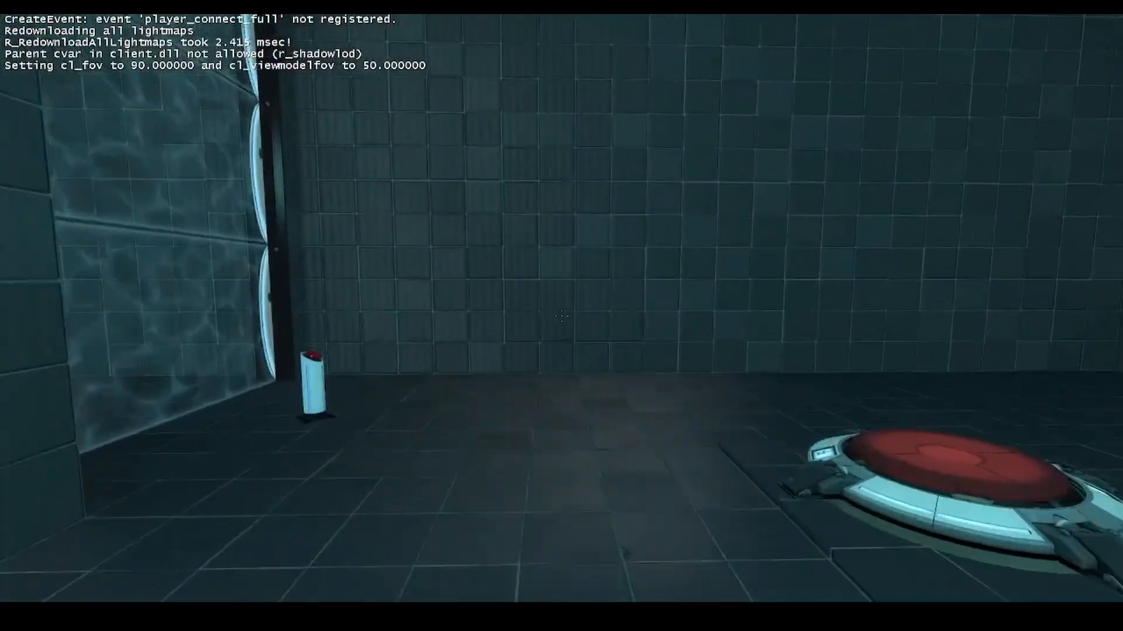
key(w)
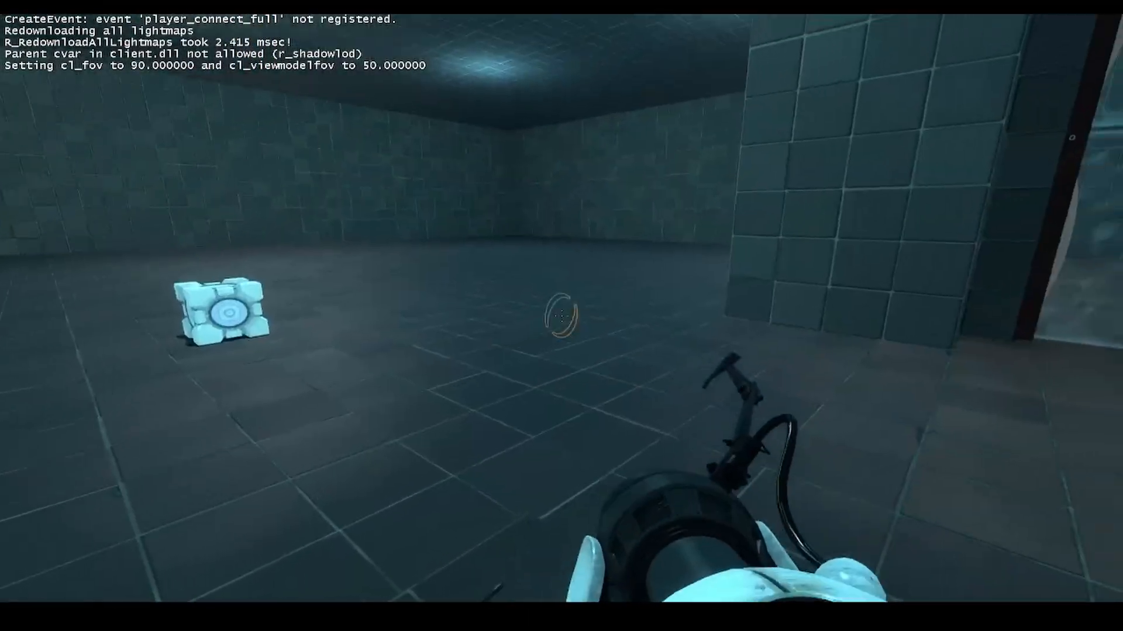
click(561, 316)
right_click(562, 316)
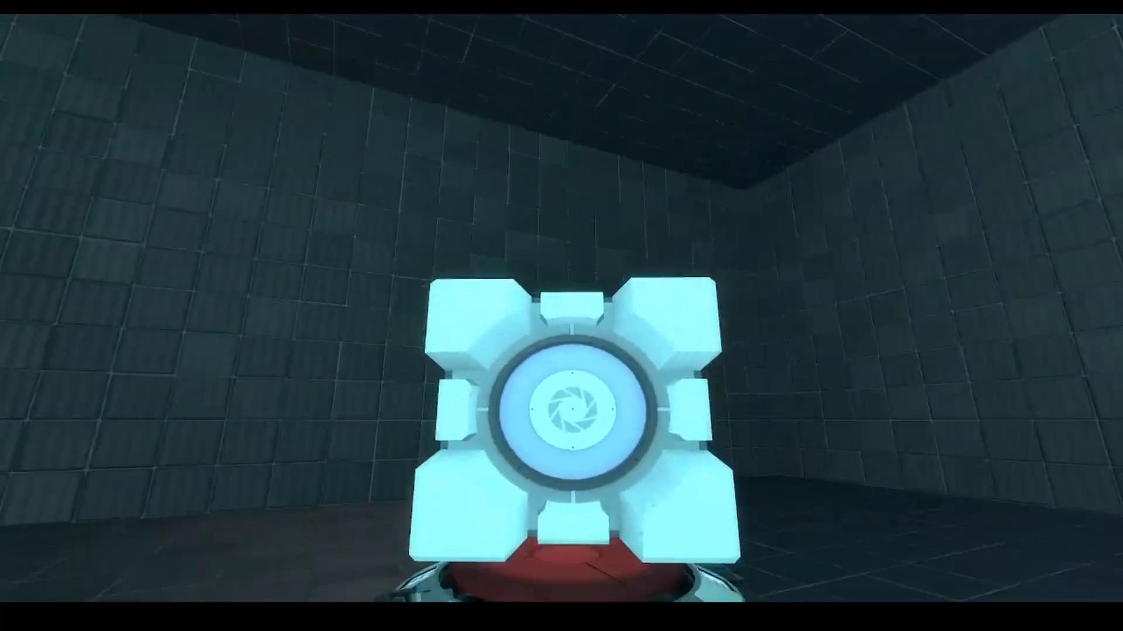
Step: Place the cube on the floor button and shoot a blue and an orange portal onto the two white wall panels
key(w)
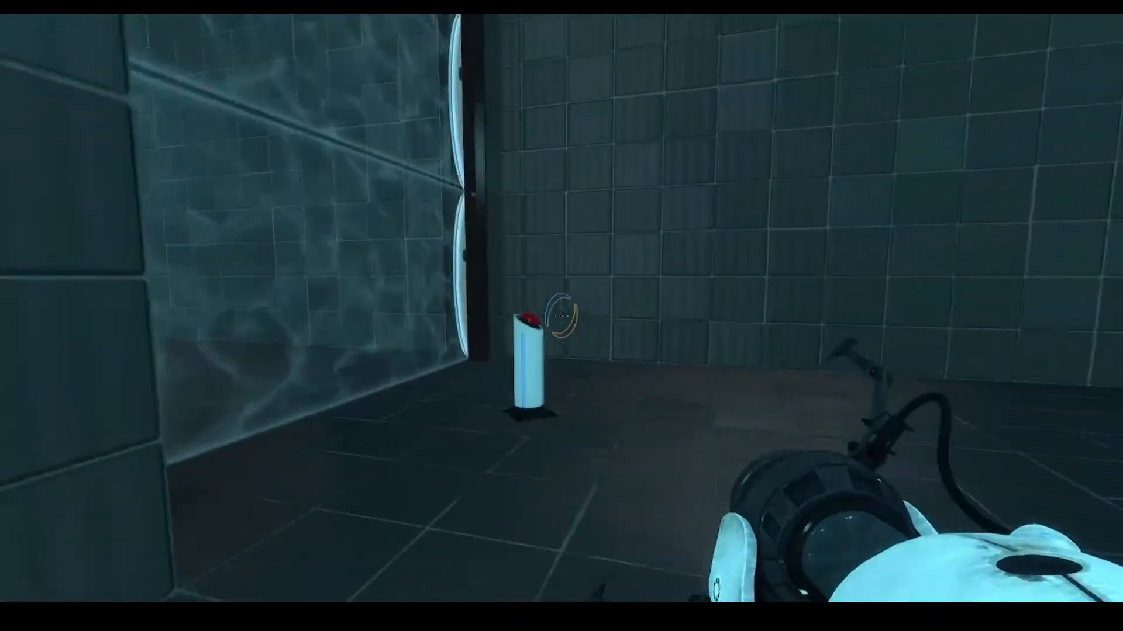
key(s)
key(s)
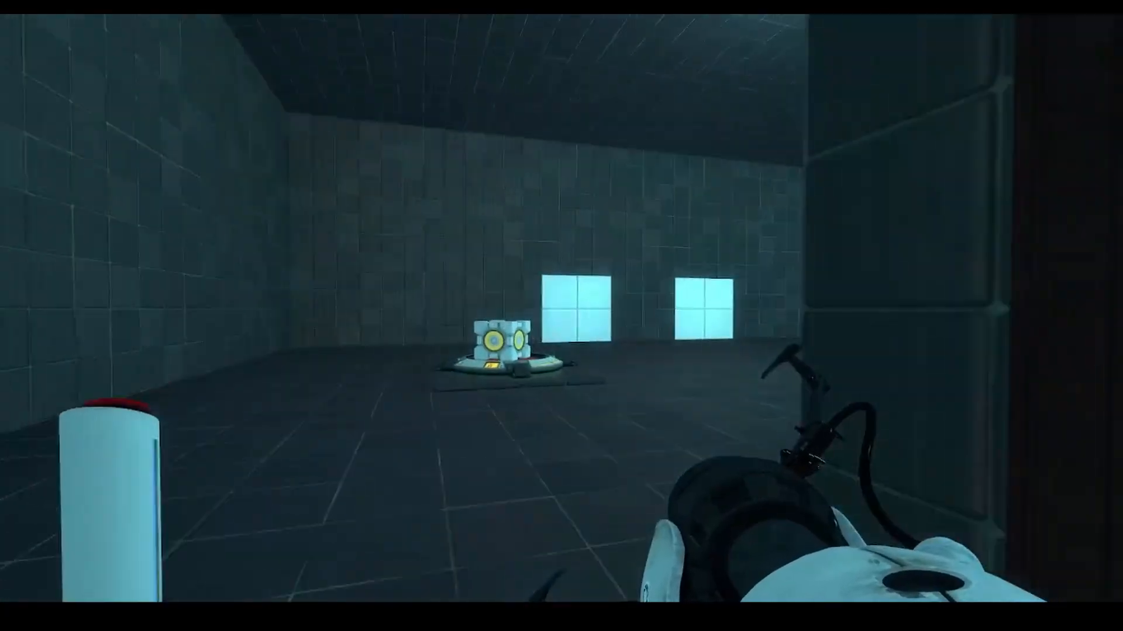
key(w)
click(561, 316)
right_click(561, 316)
key(a)
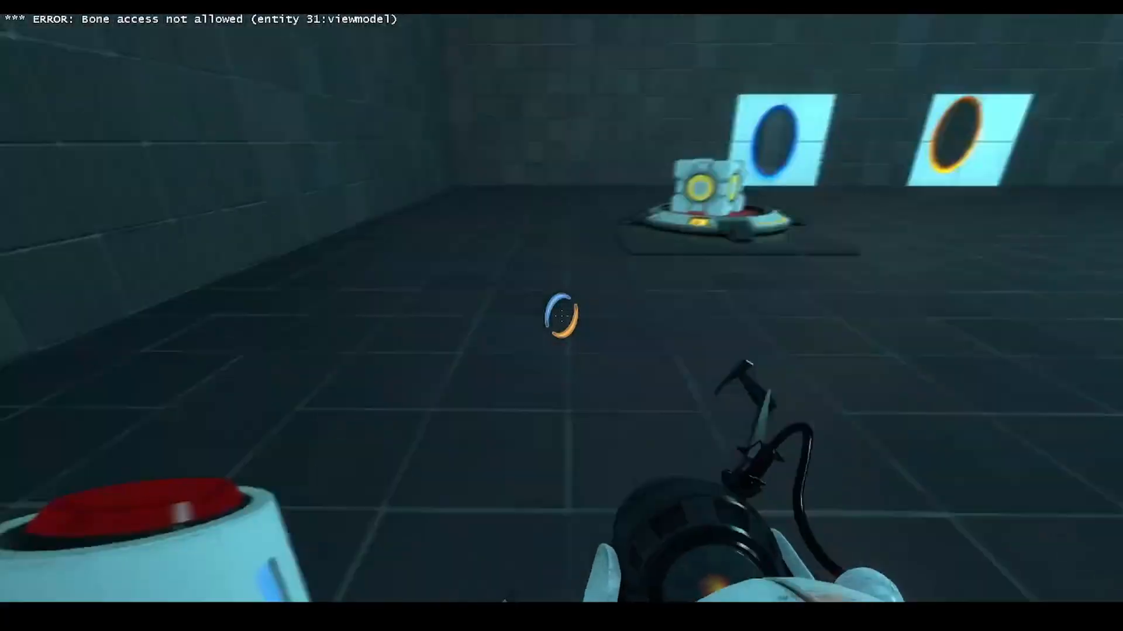
key(s)
key(w)
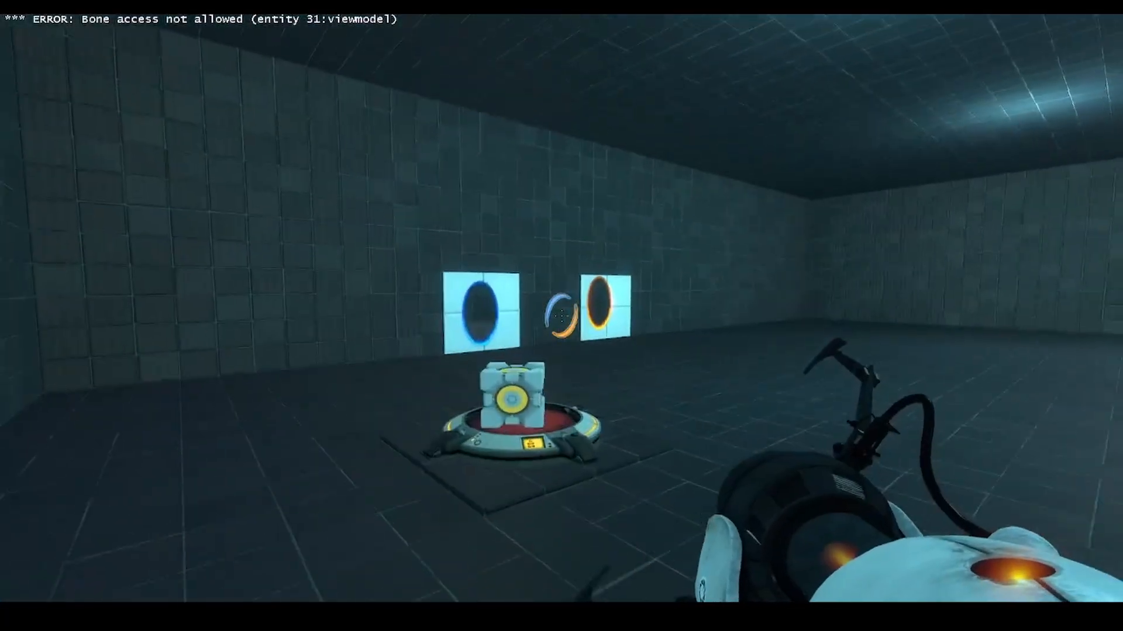
Step: Take the cube off the floor button and carry it over to the fizzler to check the weapon strip
key(e)
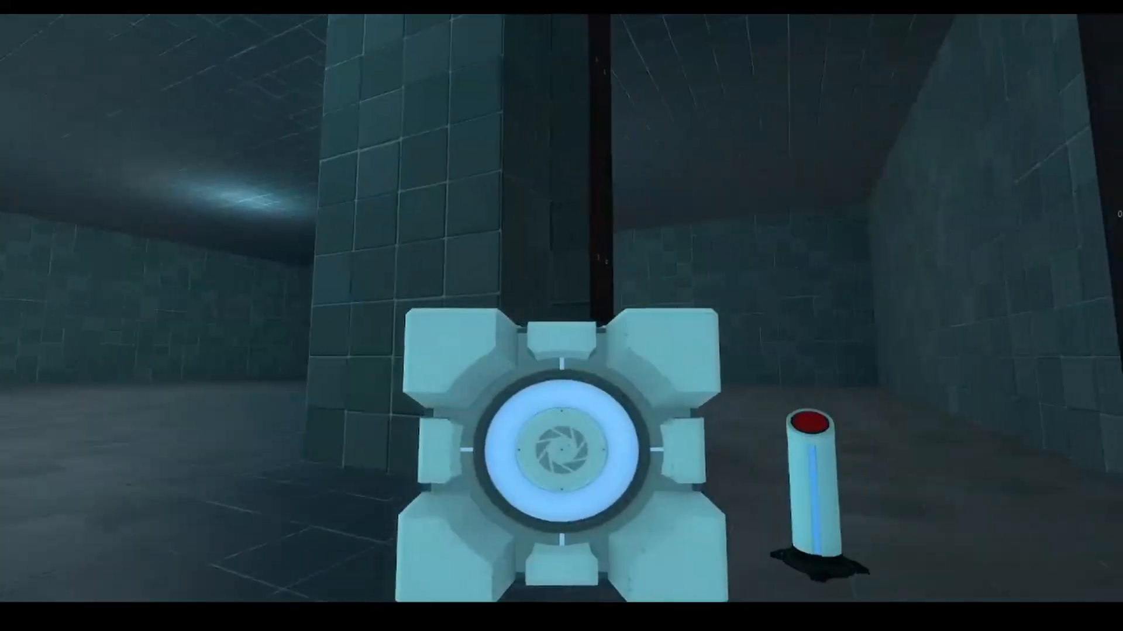
key(w)
key(s)
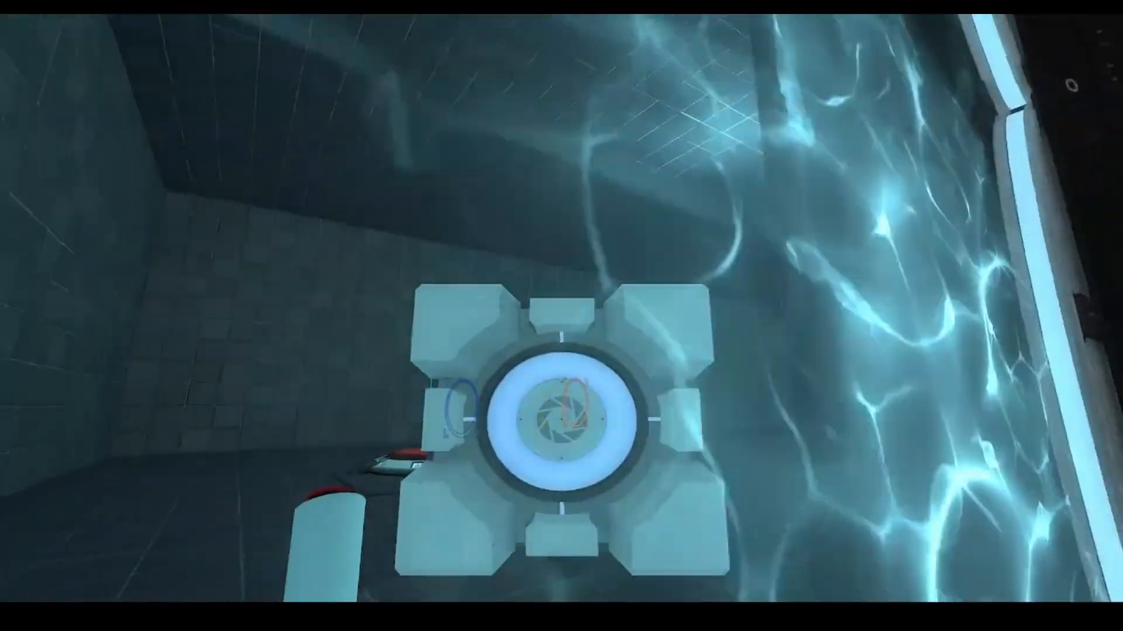
key(w)
key(s)
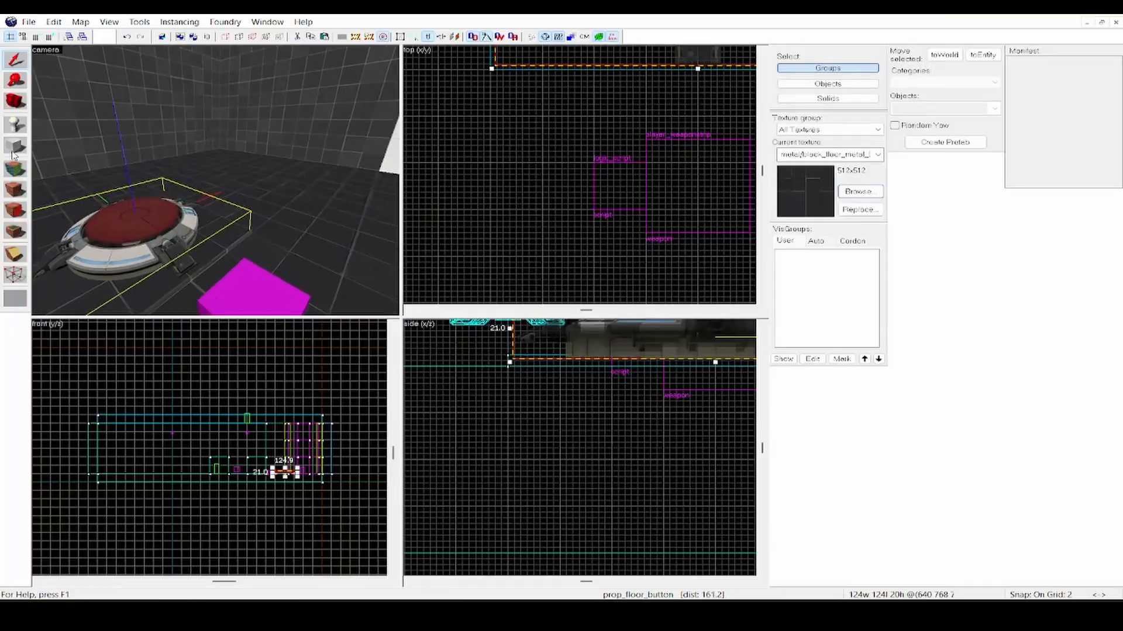
key(d)
key(Left)
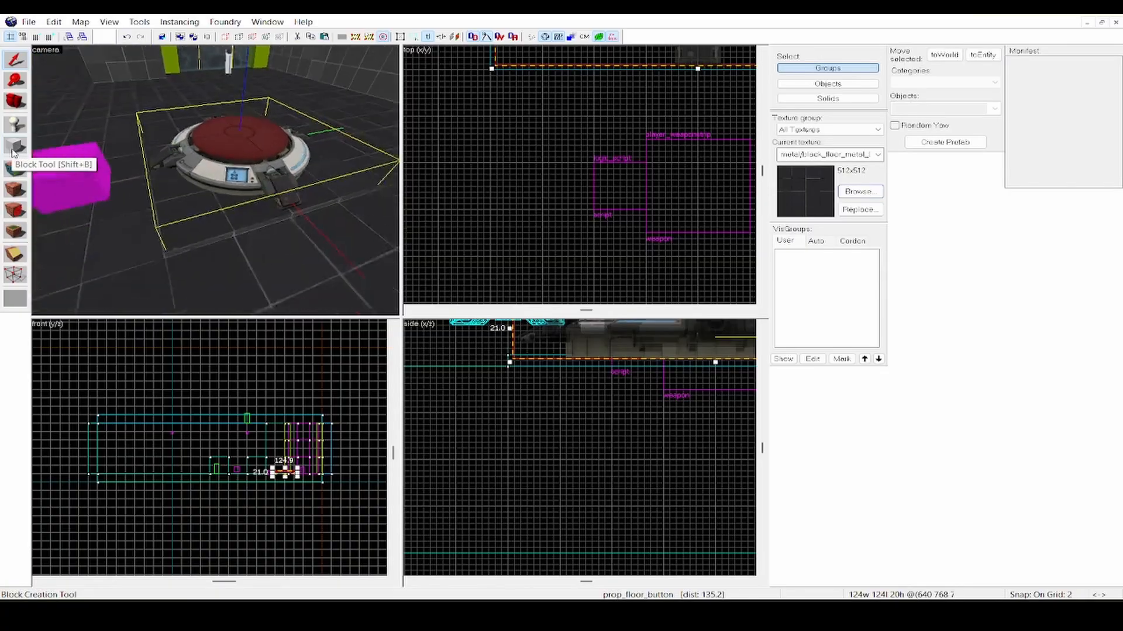
click(13, 149)
scroll(528, 181, up, 10)
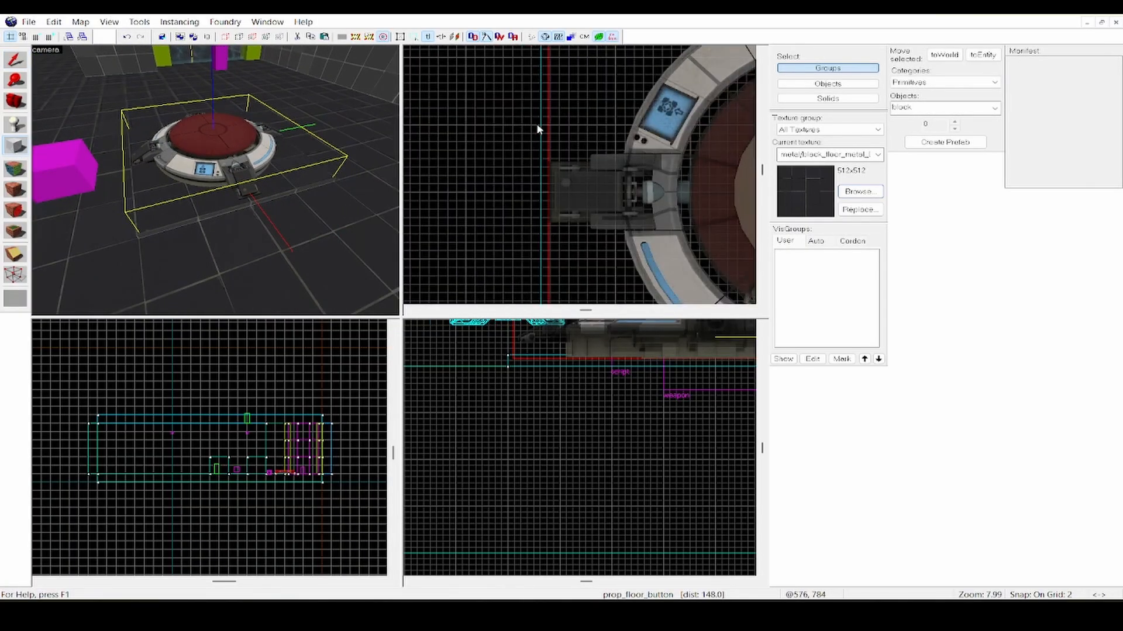
click(15, 169)
click(238, 263)
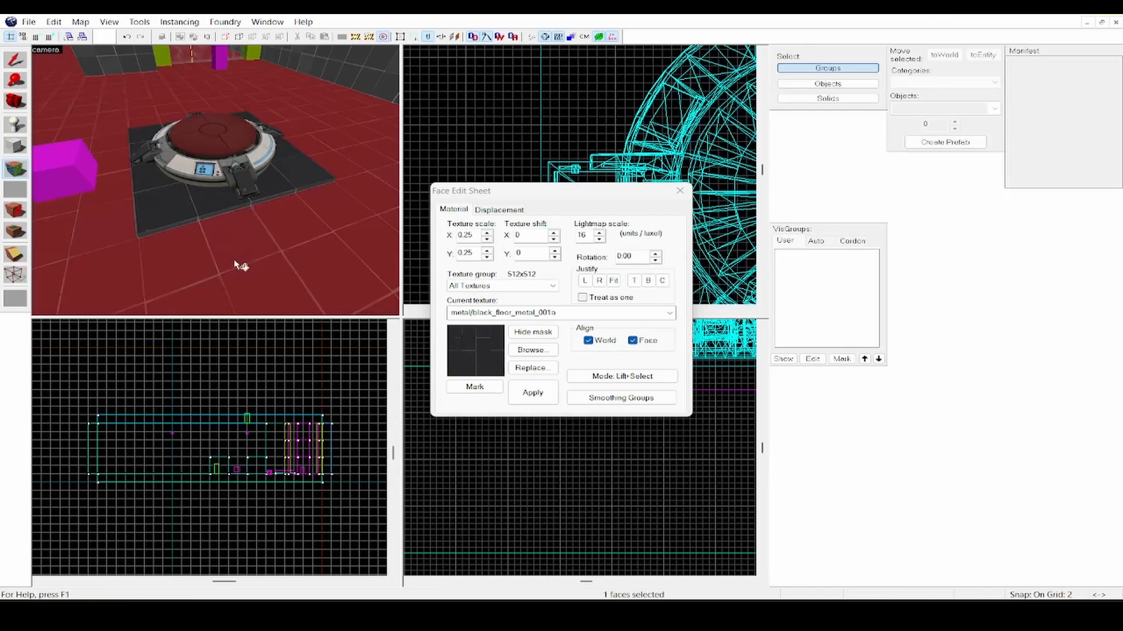
click(679, 190)
Step: Draw a small flat block on the floor beside the floor button and choose the bee2/signage/signage_portal texture for its top face
scroll(499, 190, down, 3)
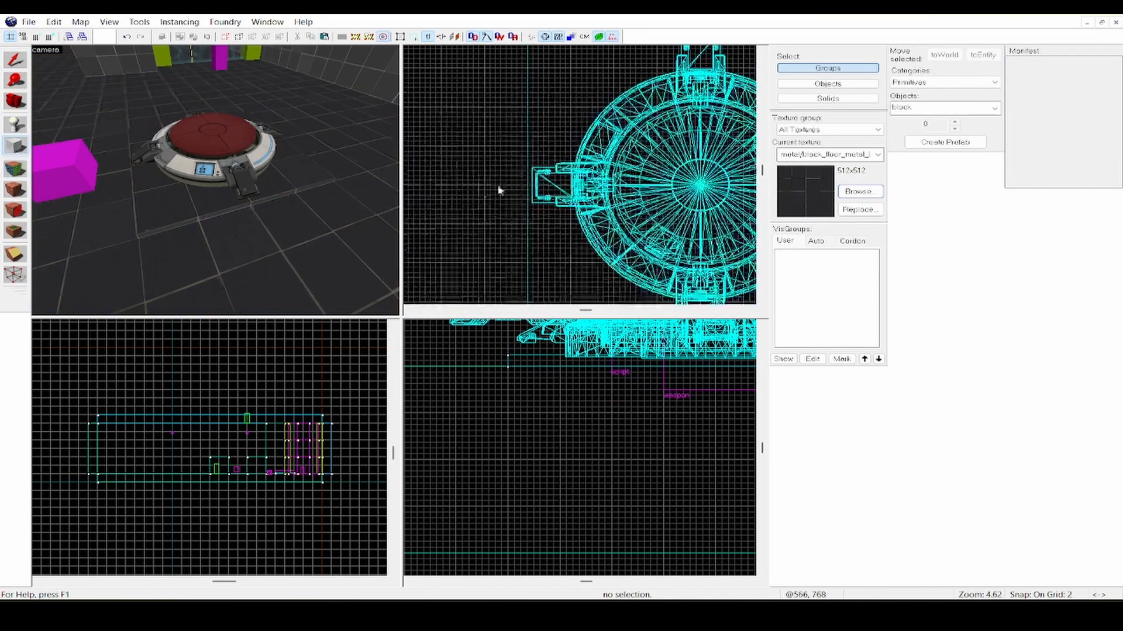
scroll(499, 189, up, 1)
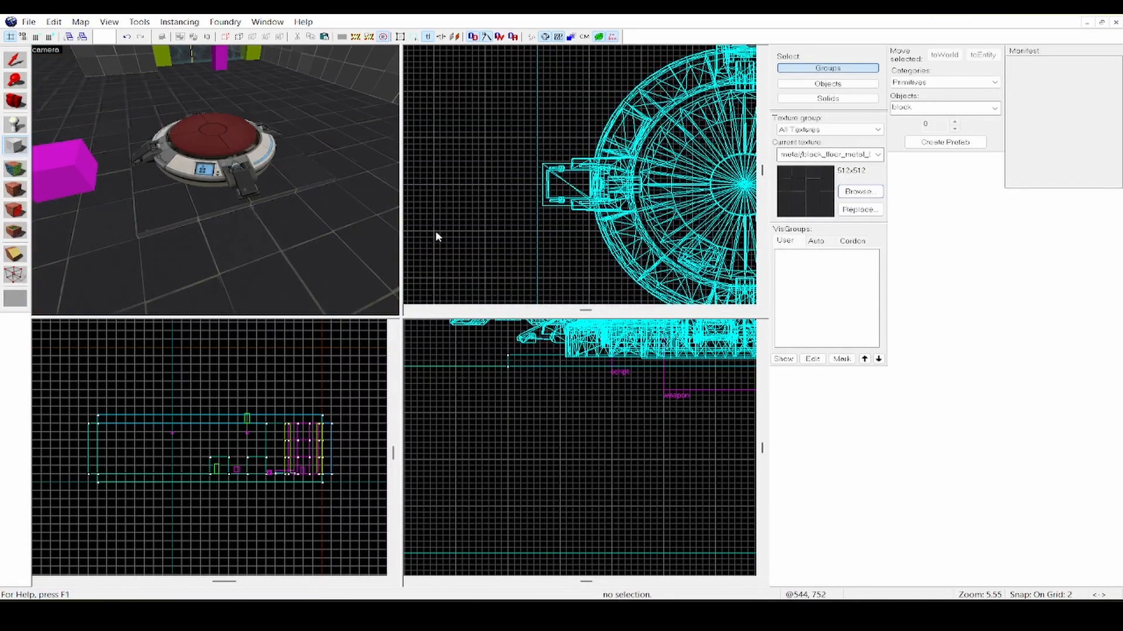
scroll(436, 232, up, 1)
drag(437, 232, 490, 168)
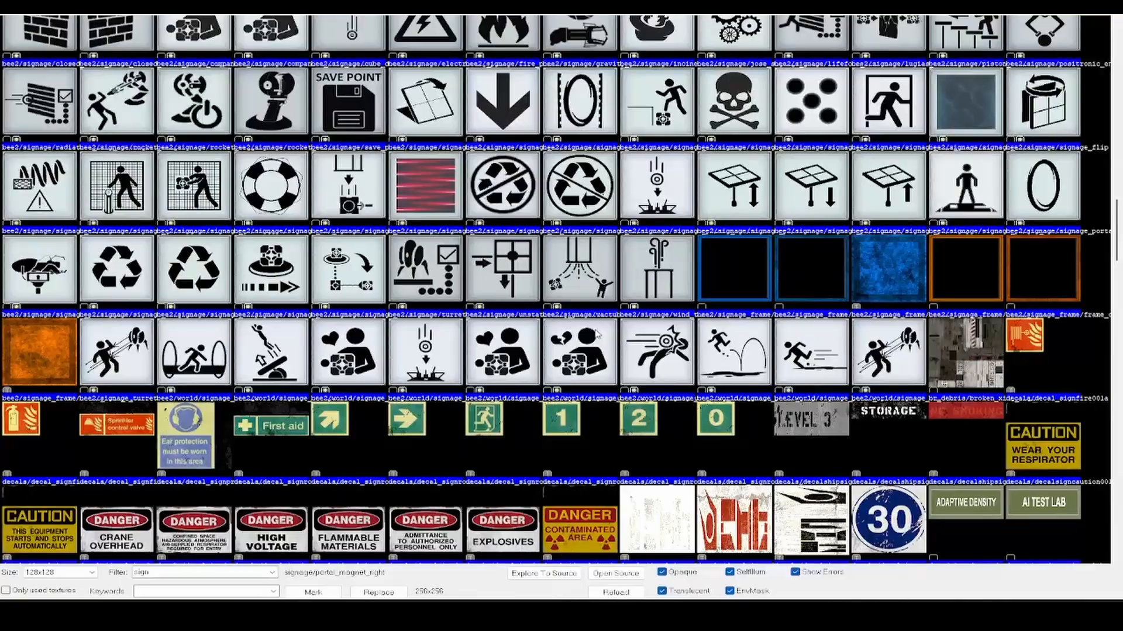
scroll(594, 332, up, 2)
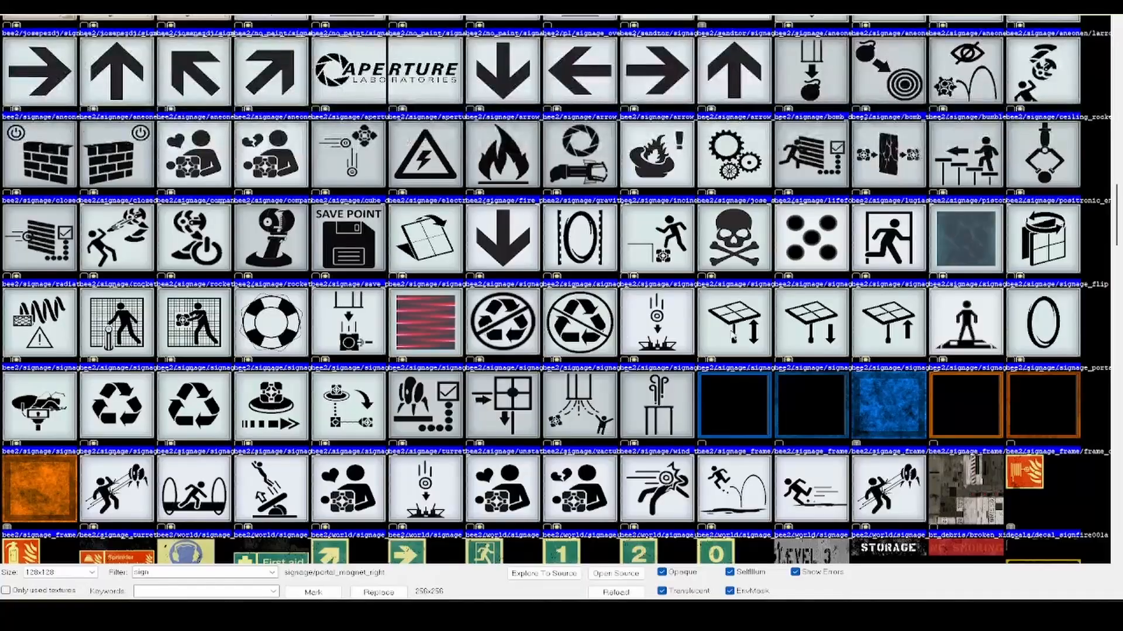
double_click(1019, 327)
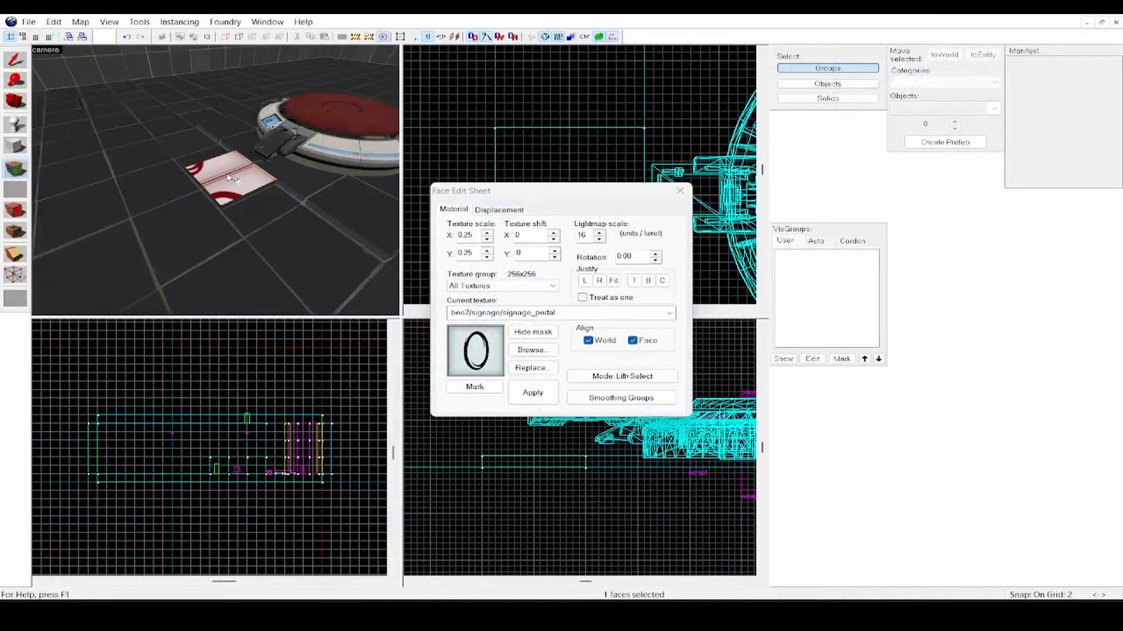
Step: Set the sign face's texture scale to 0.125 in X and Y, and shift the texture in Y until the portal symbol is centred
double_click(480, 252)
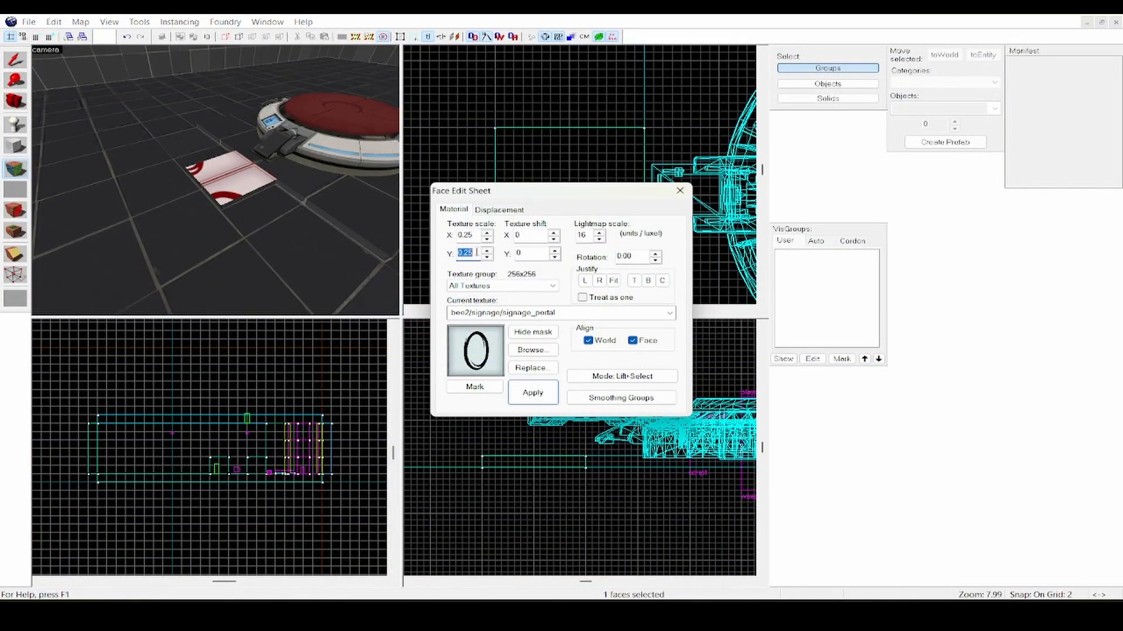
text(0.125)
click(470, 242)
text(0.125)
key(Return)
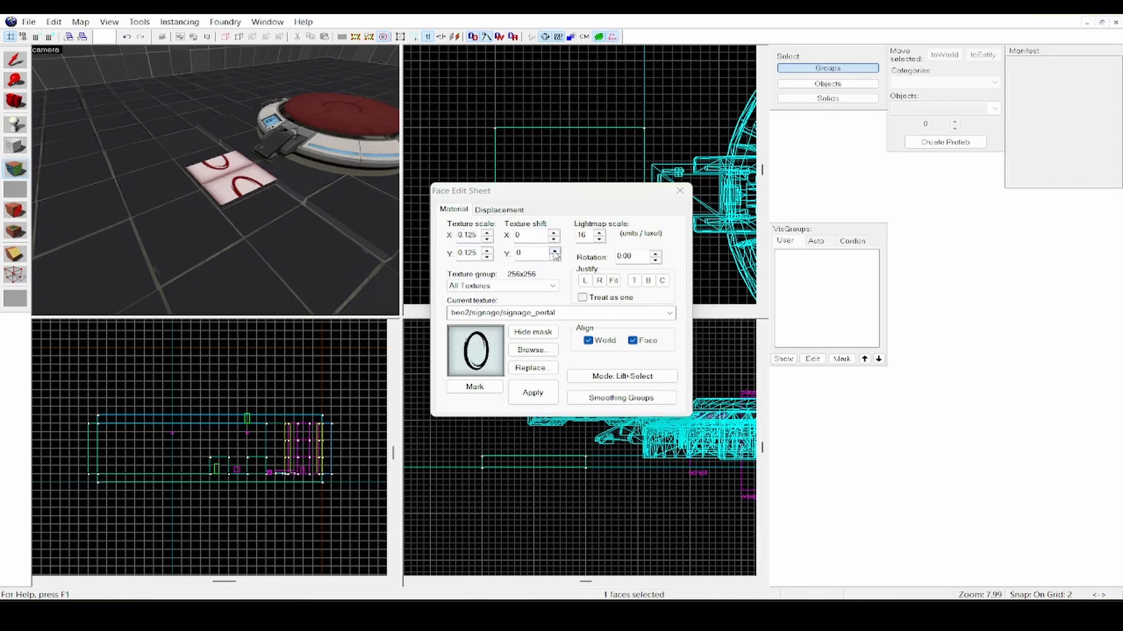
click(554, 251)
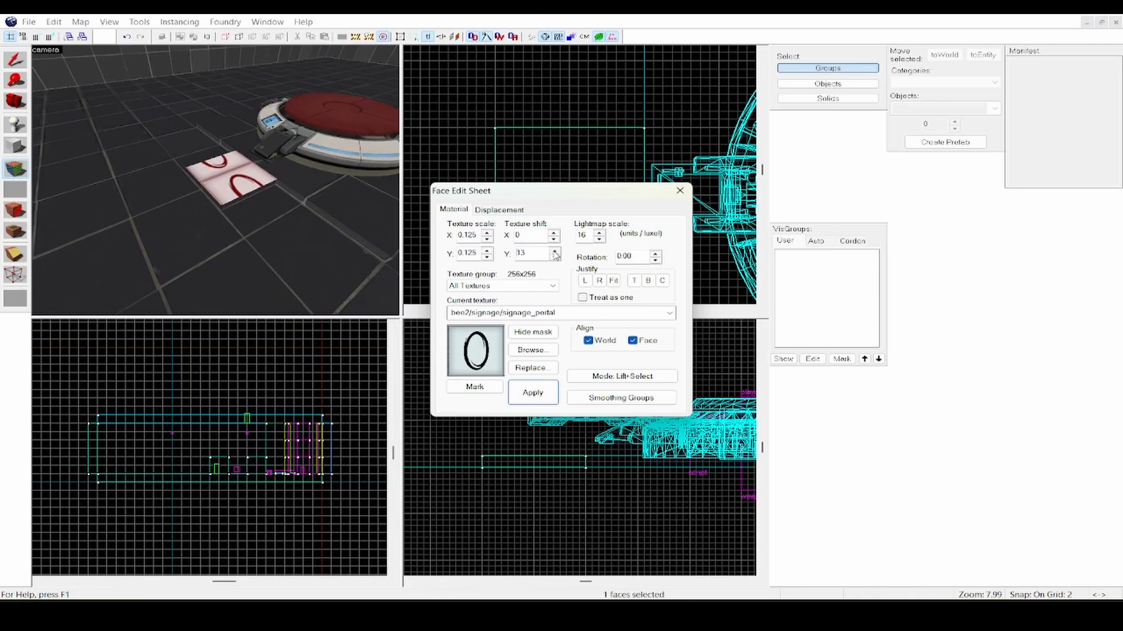
drag(554, 253, 554, 252)
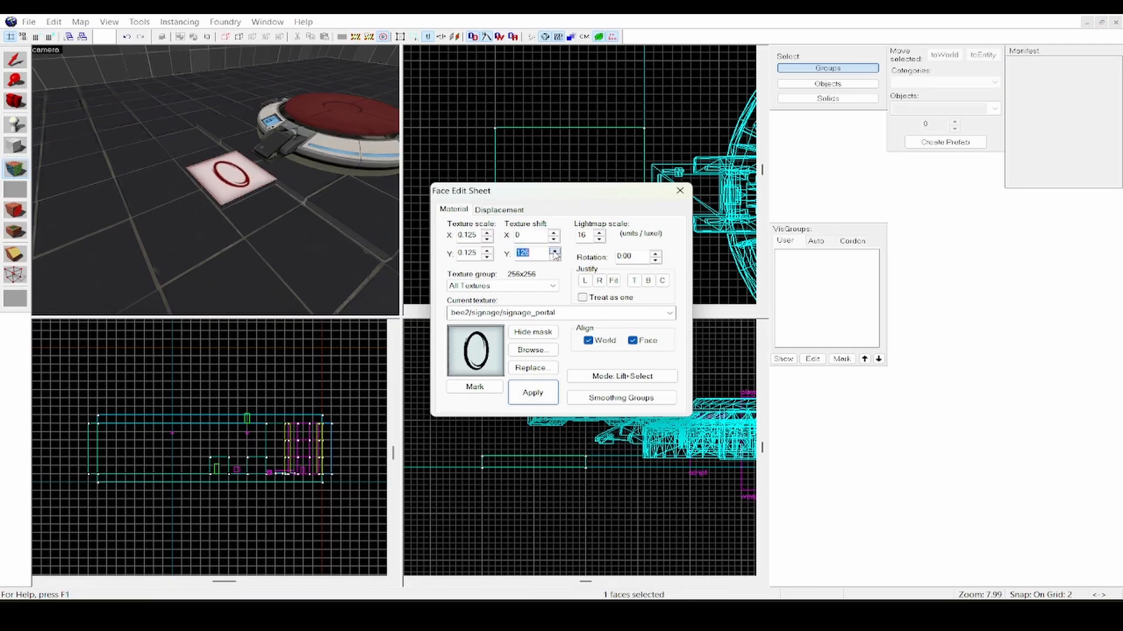
click(678, 190)
Step: Inspect the sign beside the floor button in the editor, run the map in Portal 2 and walk up to the sign
key(d)
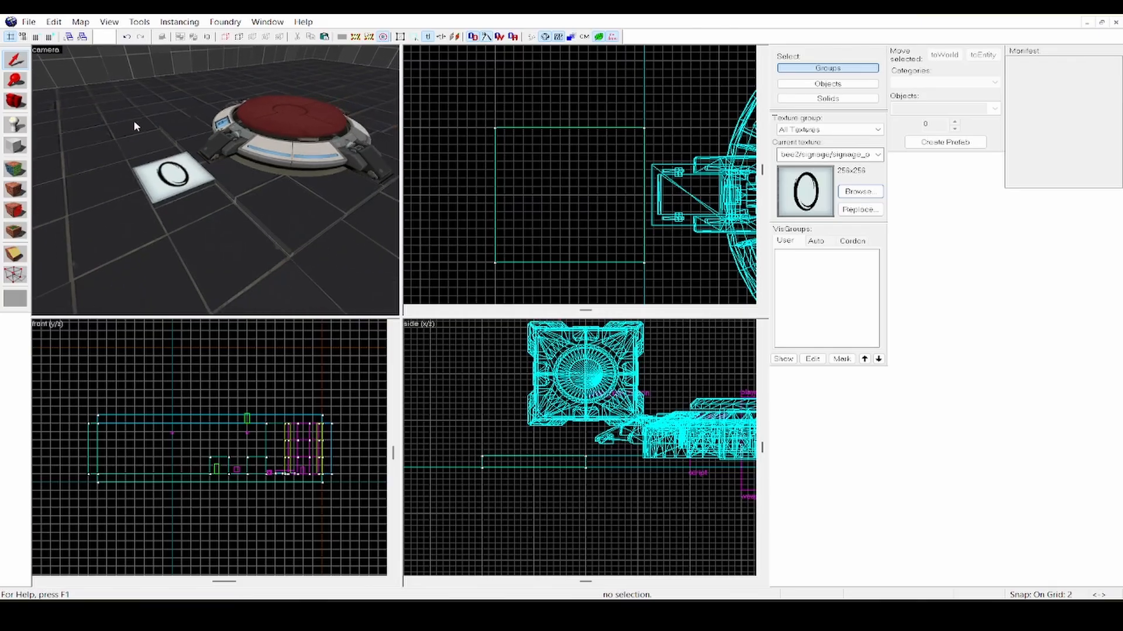
key(s)
key(d)
key(w)
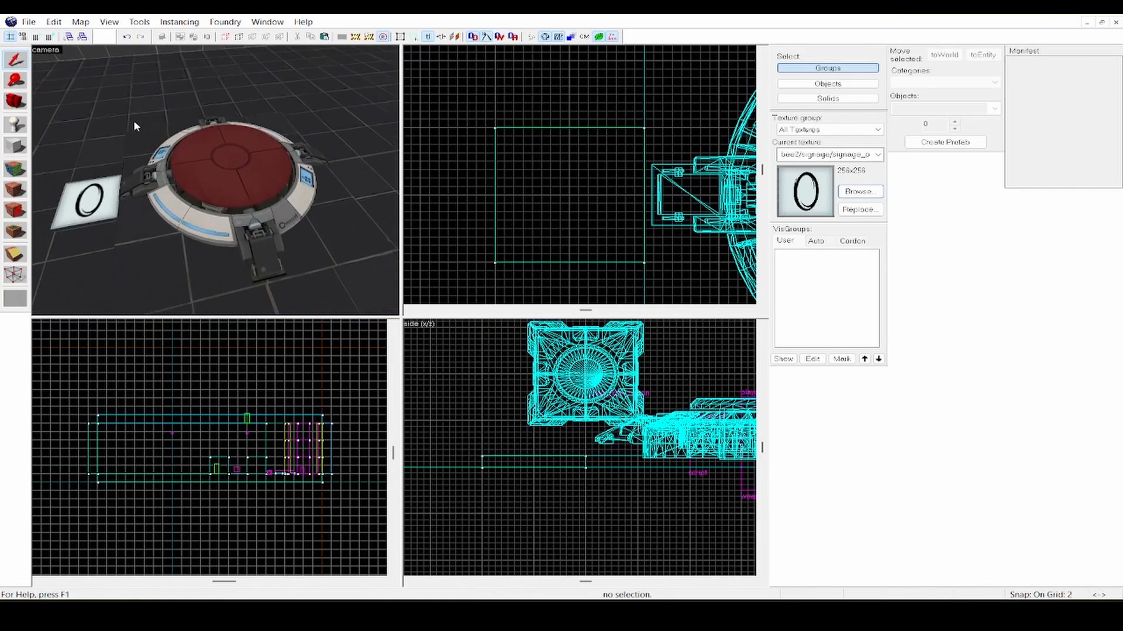
key(s)
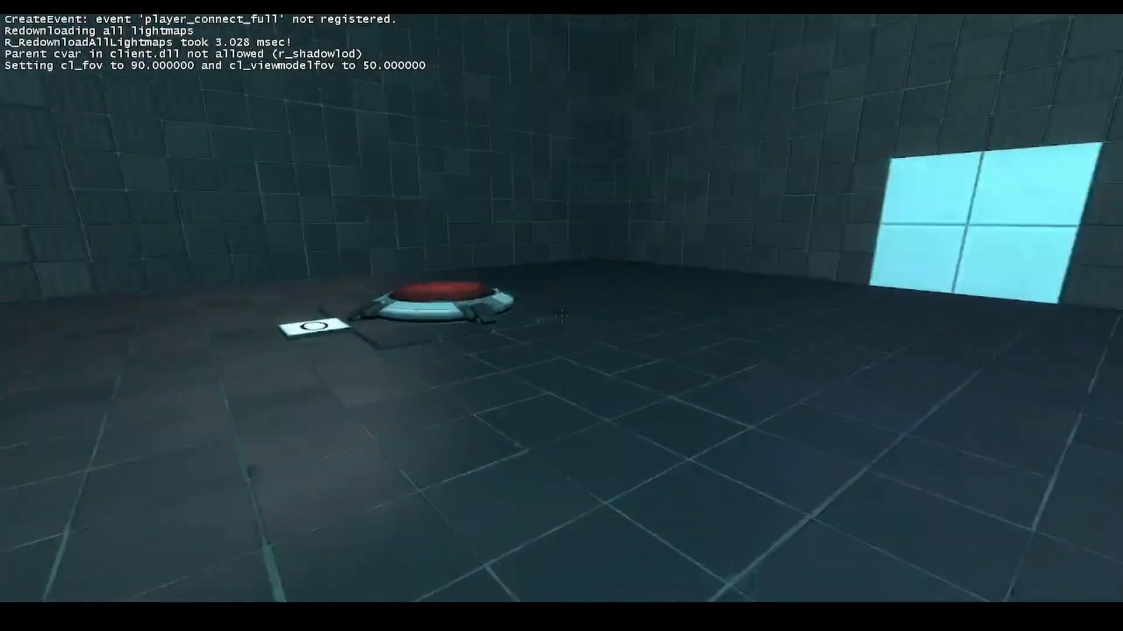
key(w)
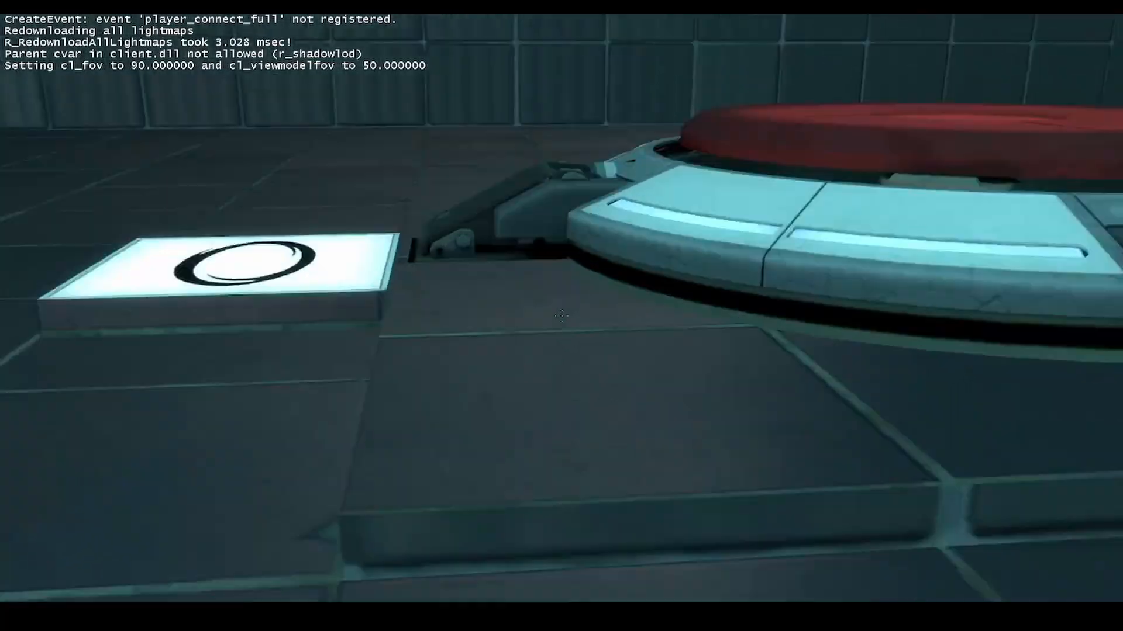
key(a)
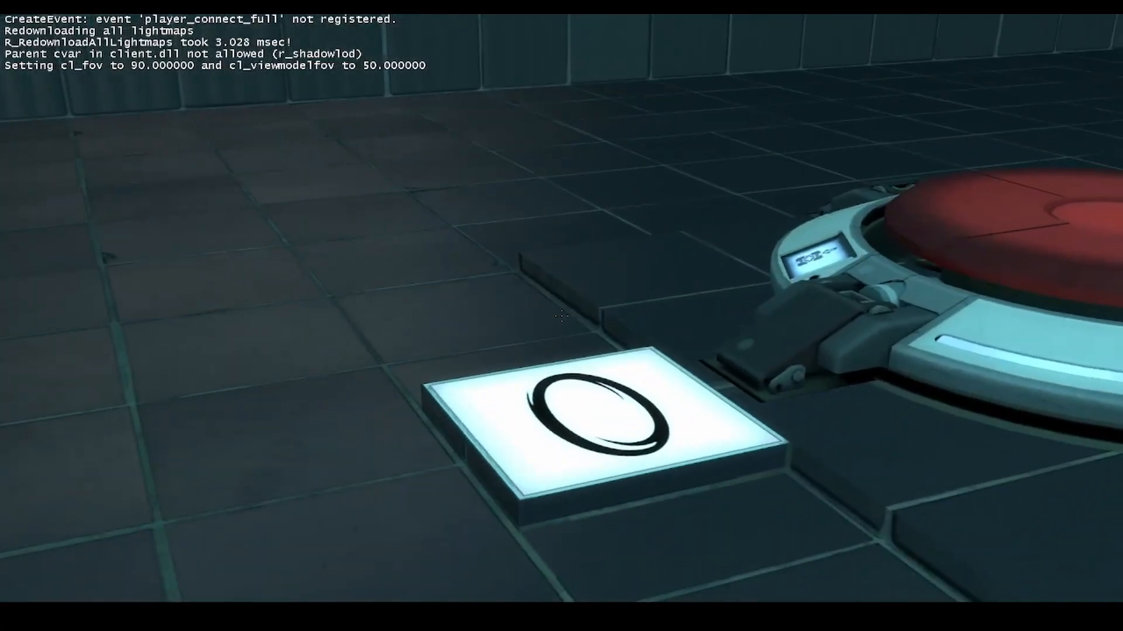
key(w)
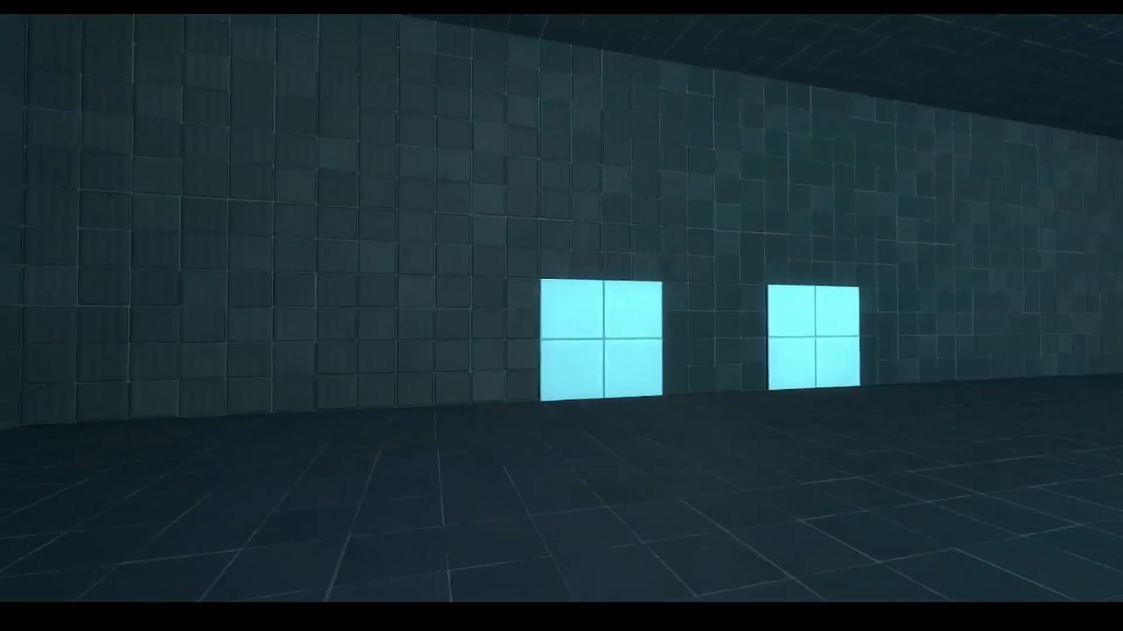
Step: Test the portal gun granted by the floor button by firing a blue and an orange portal at the wall
key(w)
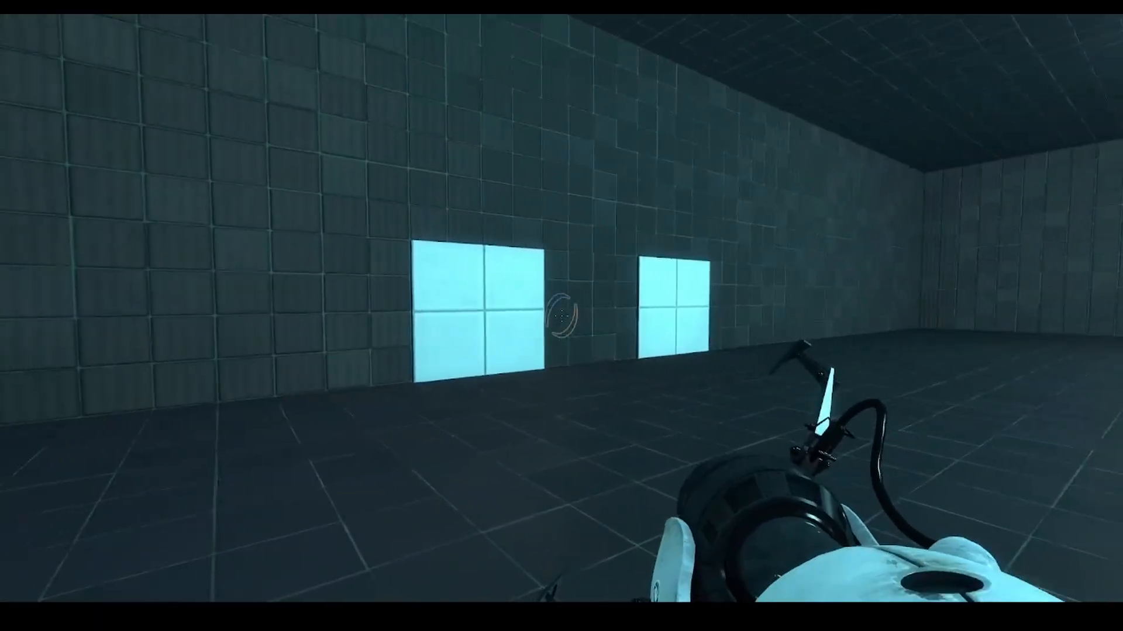
click(560, 316)
right_click(560, 316)
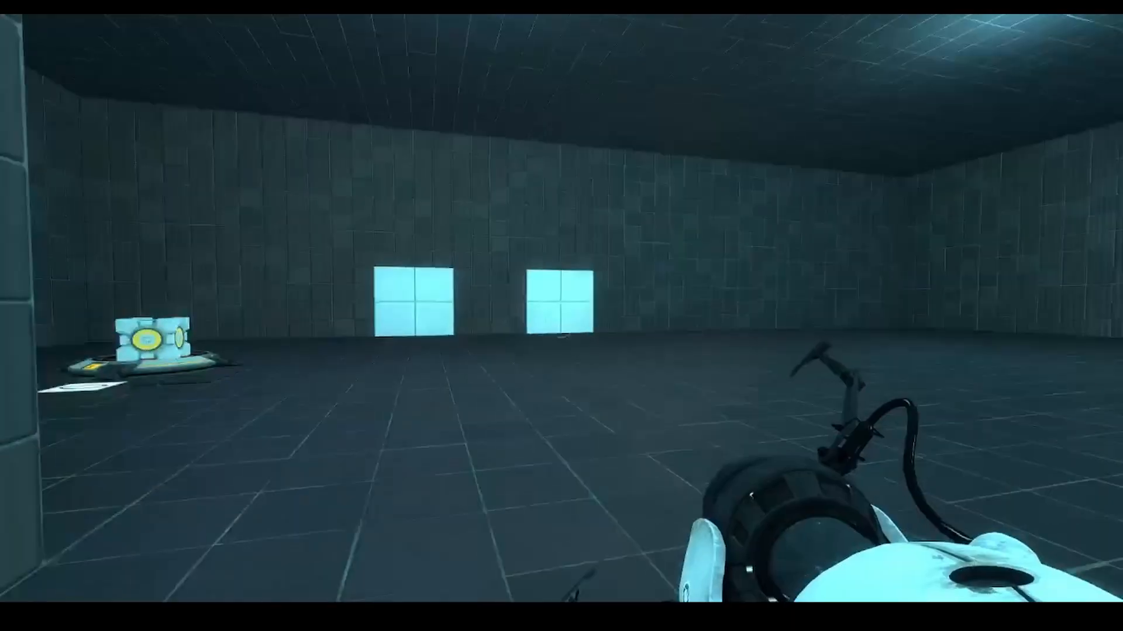
Step: Walk back to the floor button, lift the cube off it and drop the cube to check that the portal gun is stripped
key(w)
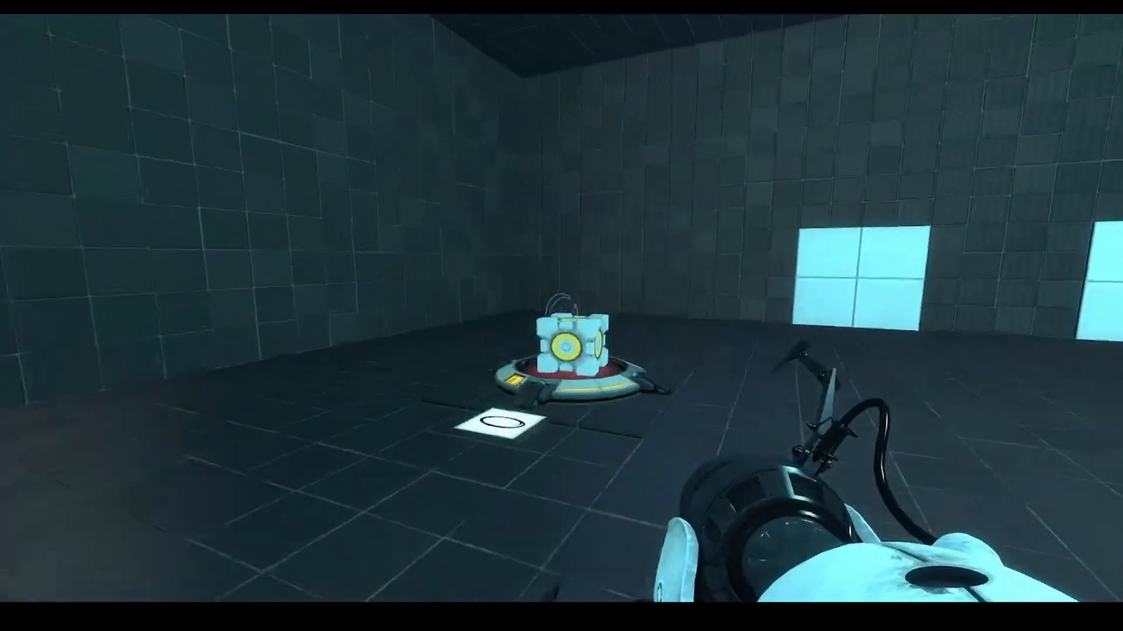
key(e)
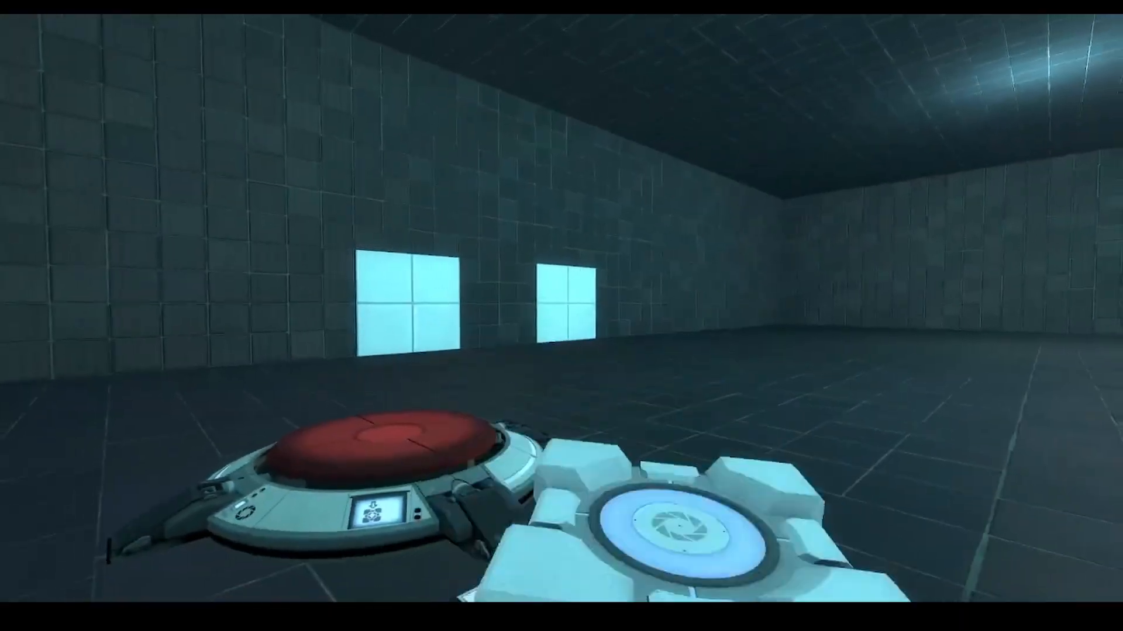
key(e)
key(s)
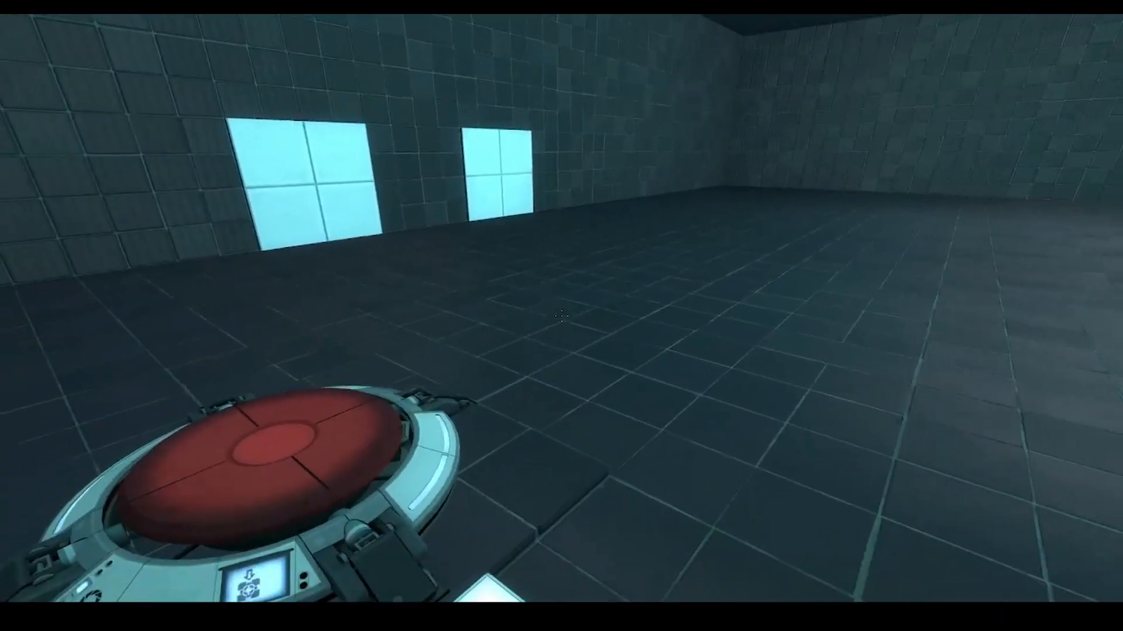